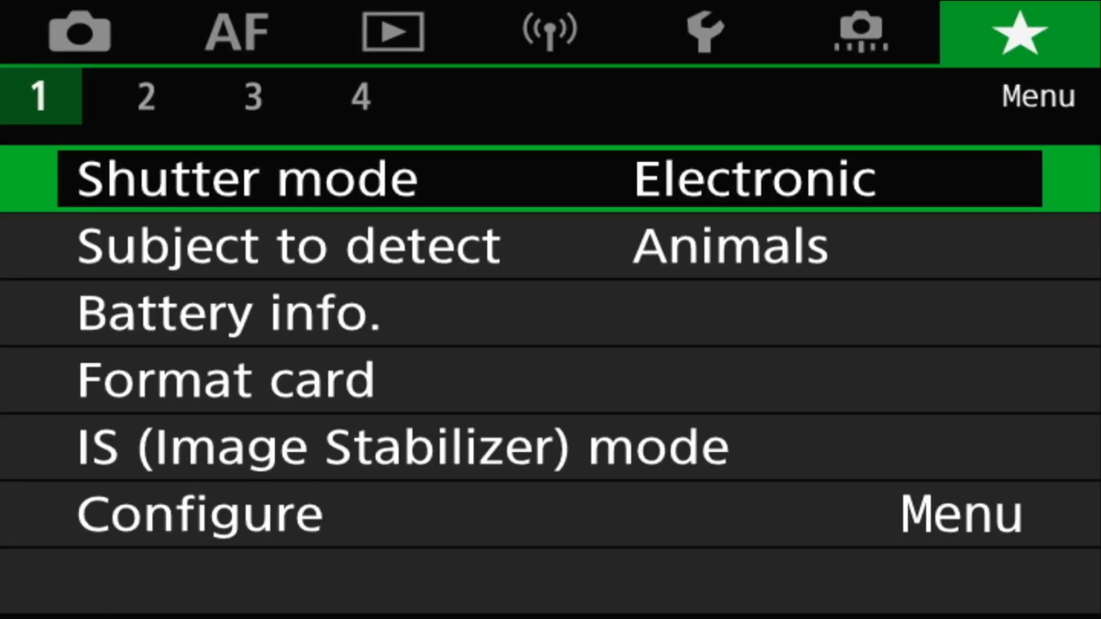
# Step: Open the camera's My Menu and go to the Subject to detect setting
pyautogui.press('Return')
pyautogui.press('Up')
pyautogui.press('Up')
pyautogui.press('Return')
pyautogui.press('Down')
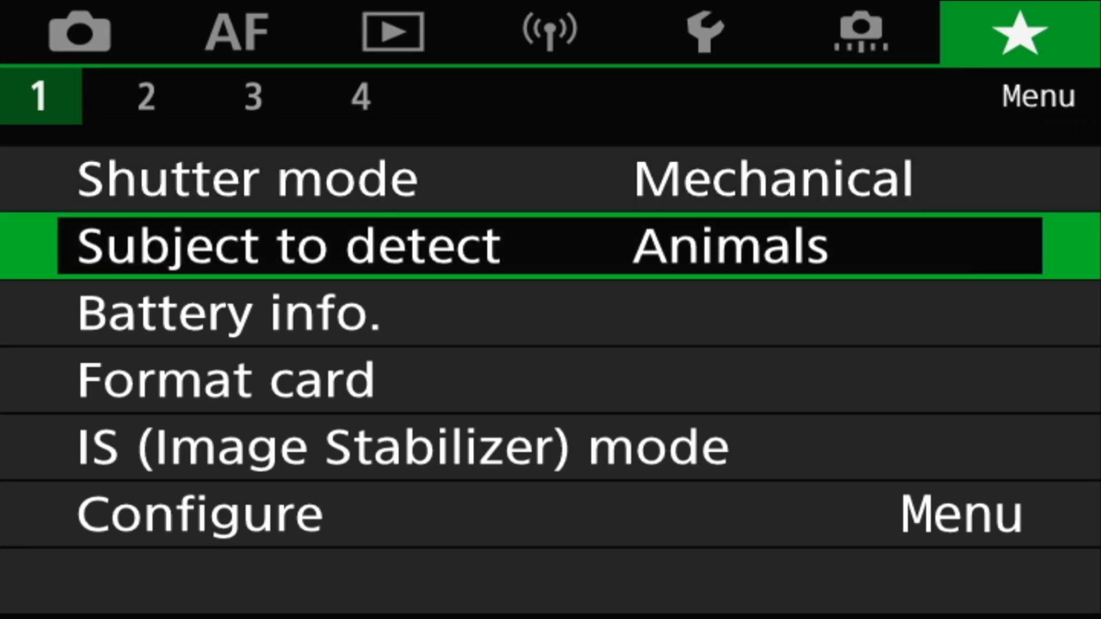
# Step: Review the camera's drive mode options from quick control, including Single shooting and Self-timer:2sec/remote
pyautogui.press('Return')
pyautogui.press('Up')
pyautogui.press('Up')
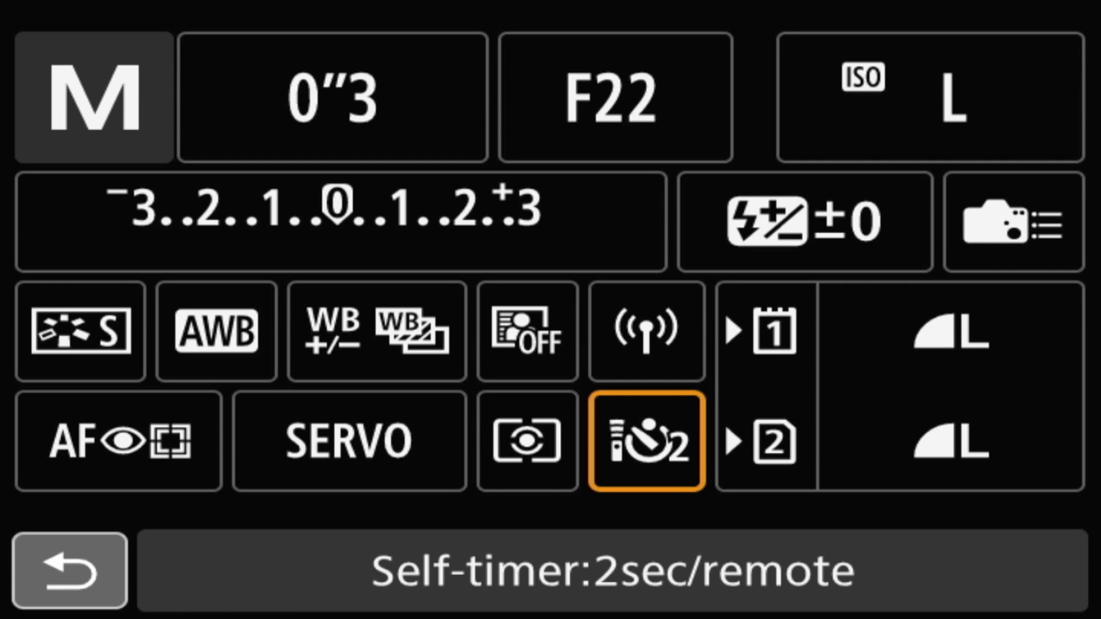
pyautogui.press('Return')
pyautogui.press('Right')
pyautogui.press('Return')
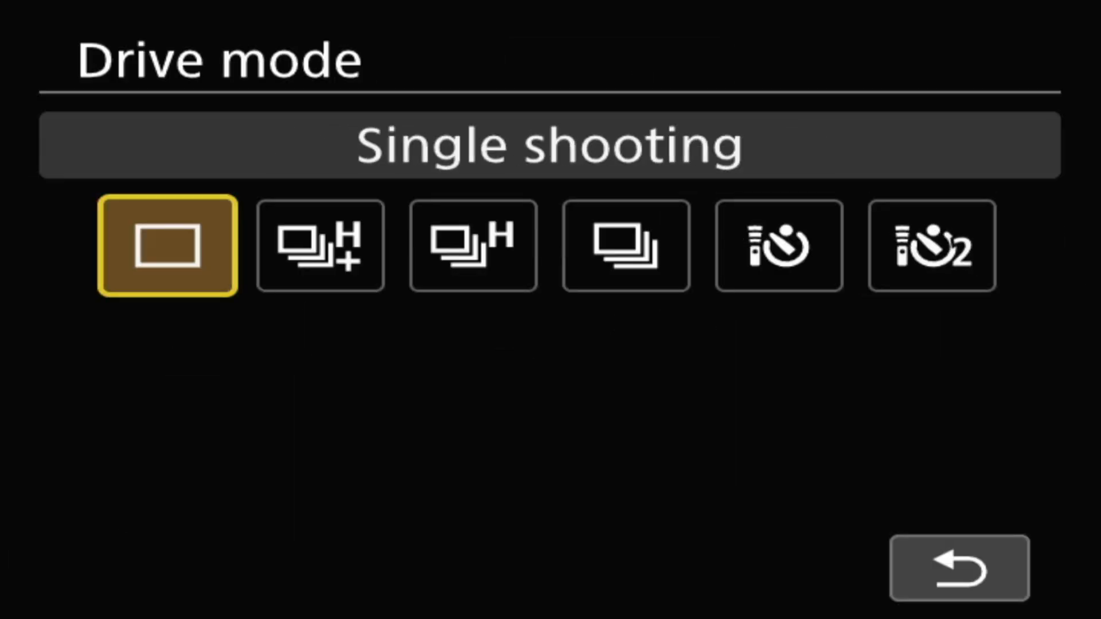
pyautogui.press('Return')
pyautogui.press('Left')
pyautogui.press('Return')
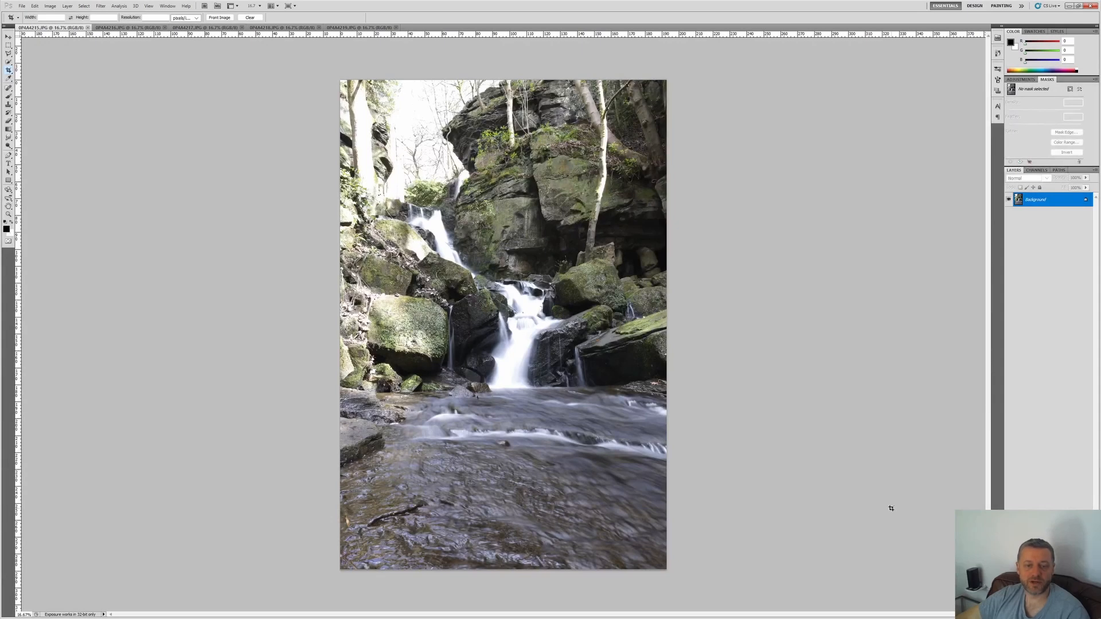
# Step: Cycle through the open waterfall photos to compare their exposures
pyautogui.hotkey('ctrl', 'Tab')
pyautogui.hotkey('ctrl', 'Tab')
pyautogui.hotkey('ctrl', 'Tab')
pyautogui.hotkey('ctrl', 'Tab')
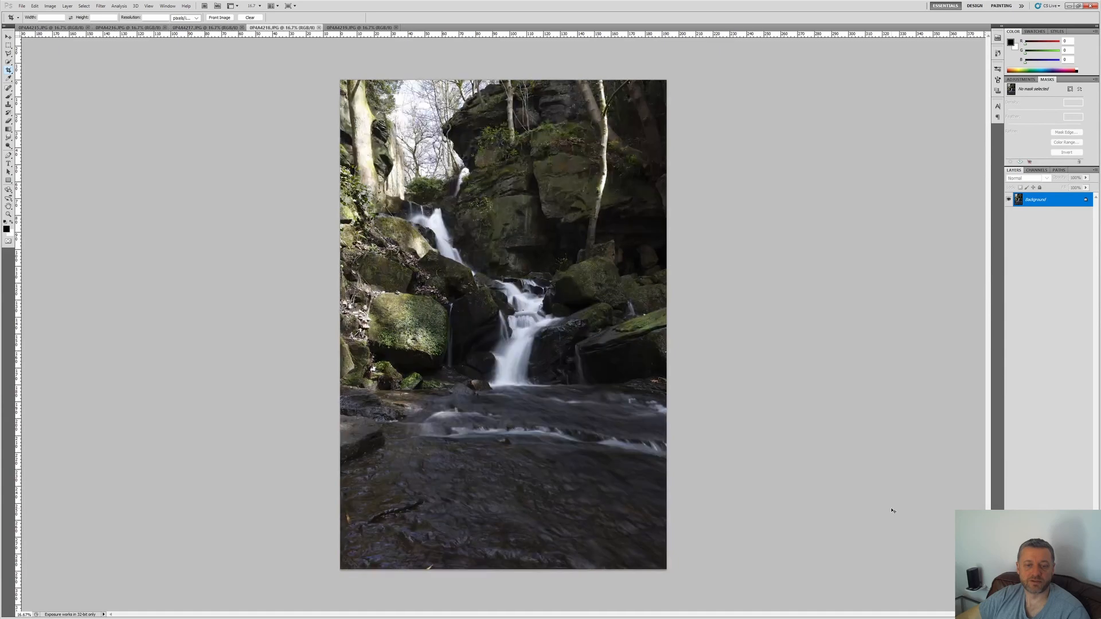
pyautogui.hotkey('ctrl', 'Tab')
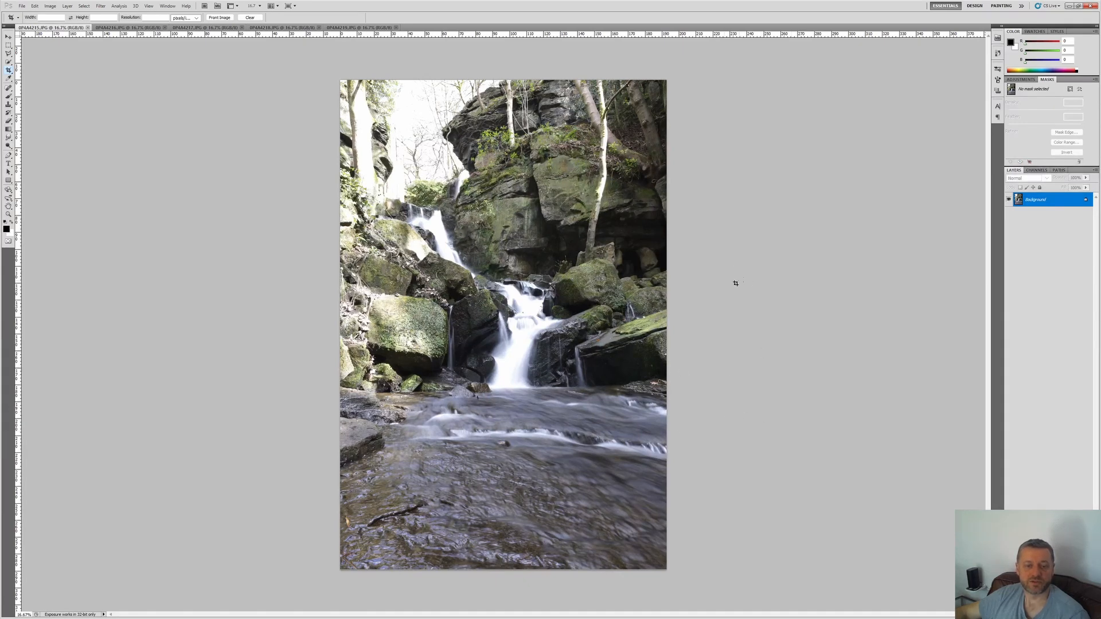
# Step: Copy the entire second waterfall photo and paste it into the first photo as a new layer
pyautogui.hotkey('ctrl', 'Tab')
pyautogui.hotkey('ctrl', 'a')
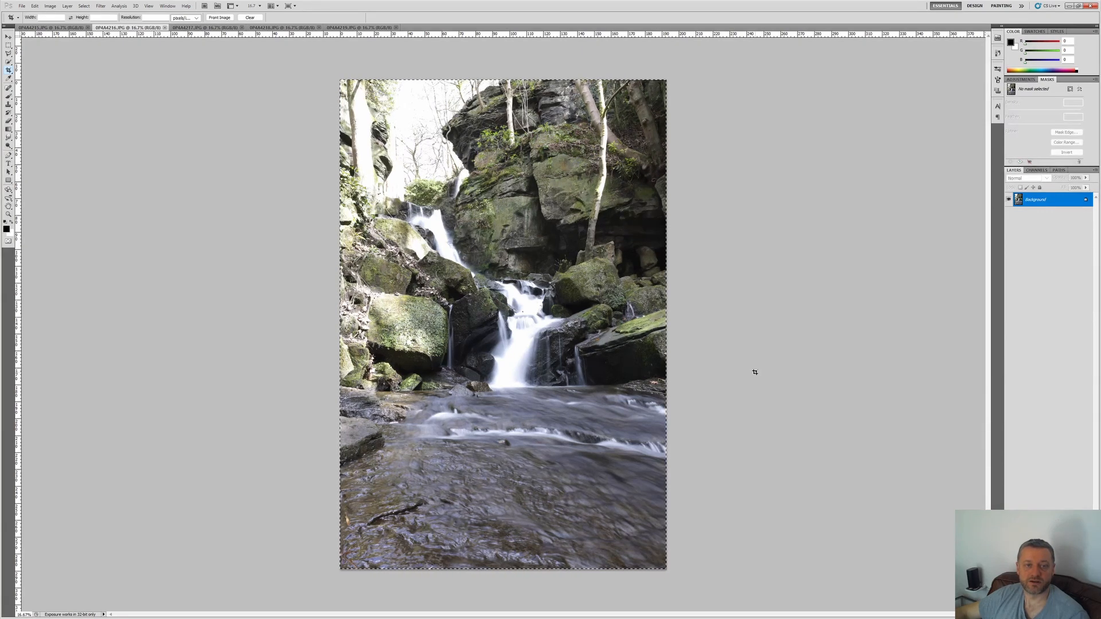
pyautogui.hotkey('ctrl', 'c')
pyautogui.hotkey('ctrl', 'shift', 'Tab')
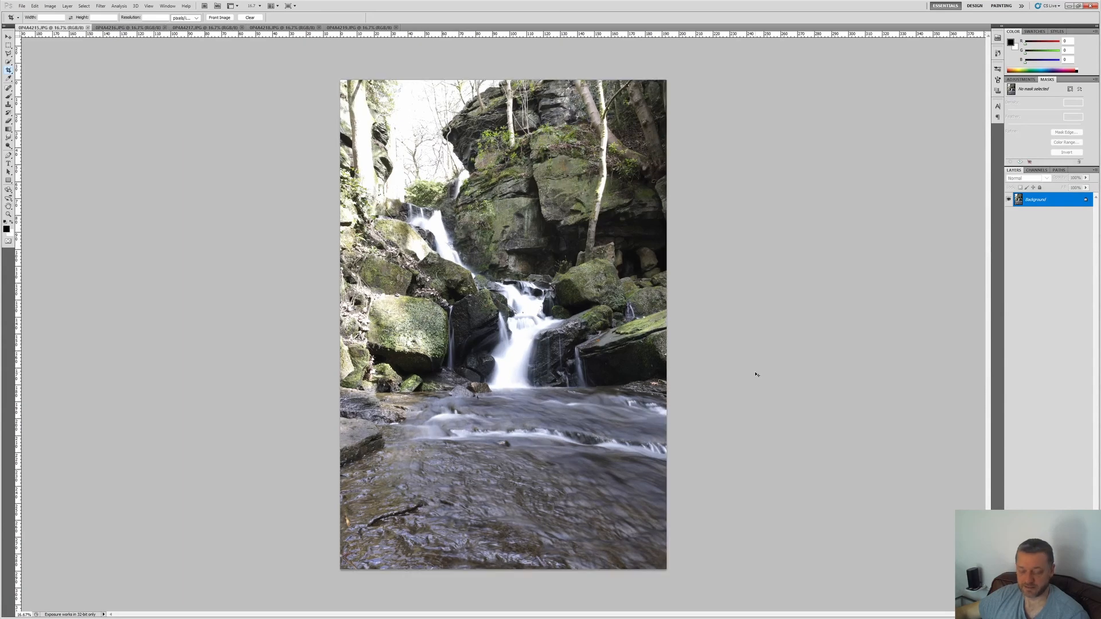
pyautogui.hotkey('ctrl', 'v')
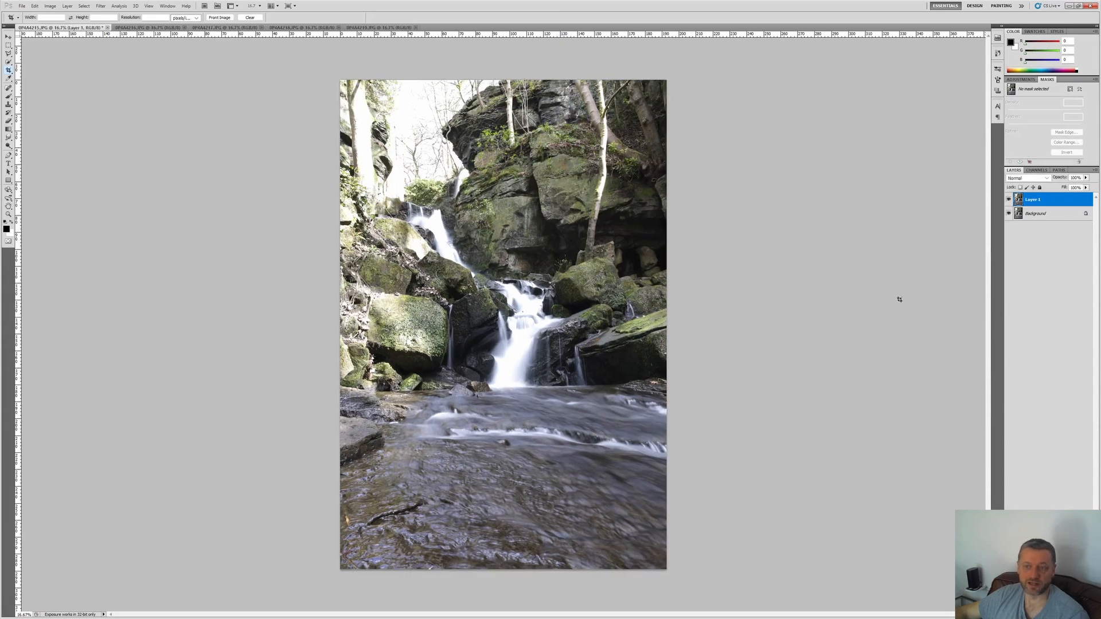
# Step: Compare the pasted Layer 1 with the Background by toggling its visibility, and delete the layer
pyautogui.click(1008, 199)
pyautogui.click(1009, 200)
pyautogui.click(1008, 200)
pyautogui.click(1008, 199)
pyautogui.click(1008, 199)
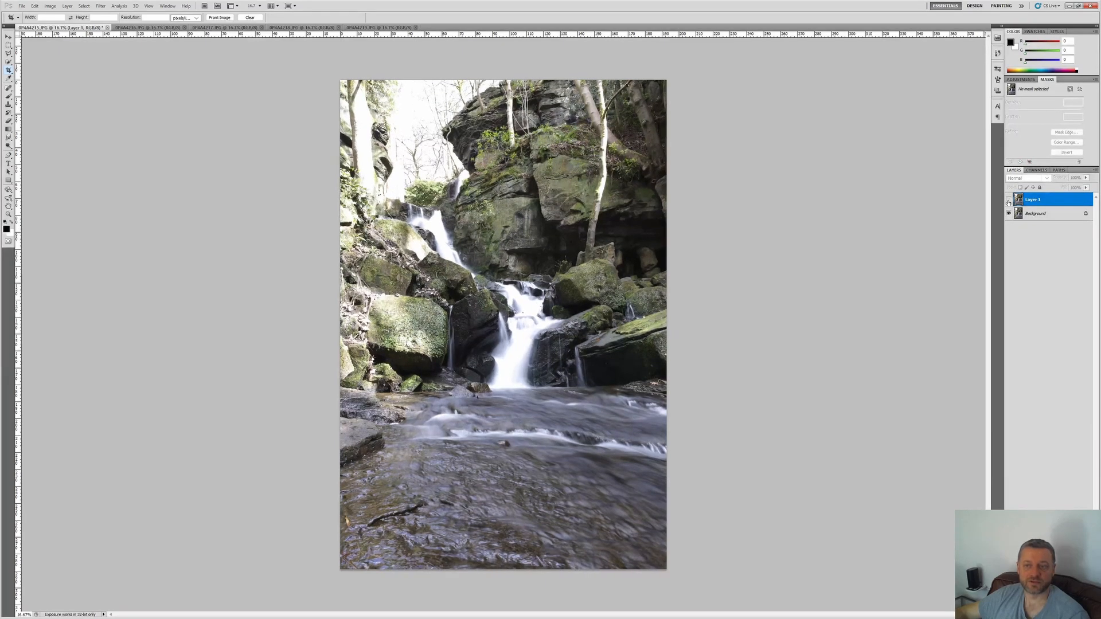
pyautogui.rightClick(1033, 200)
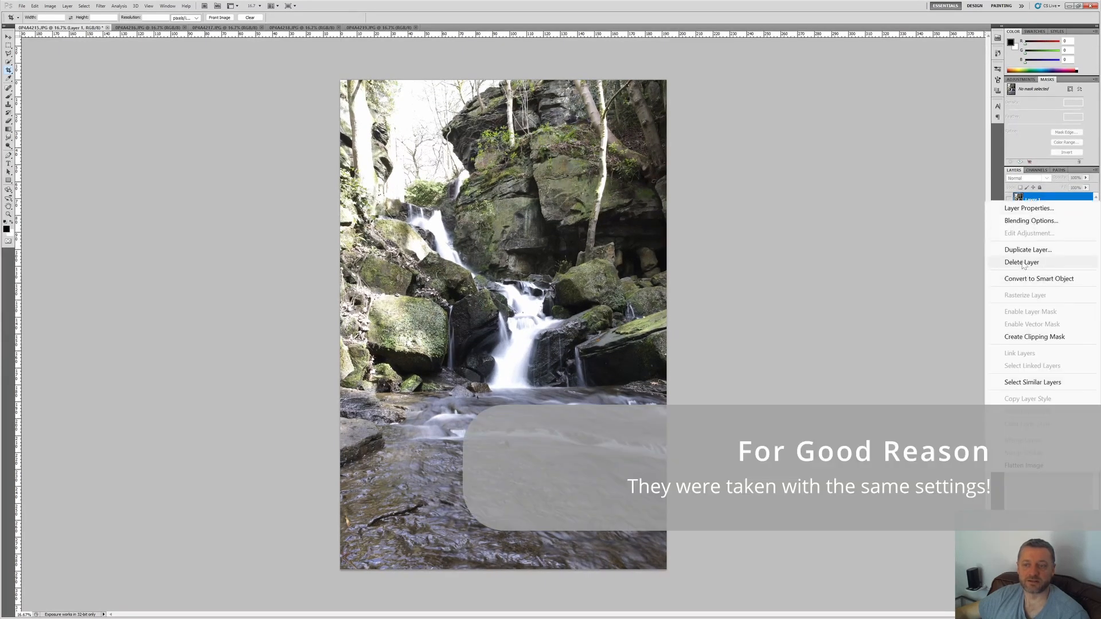
pyautogui.click(1022, 263)
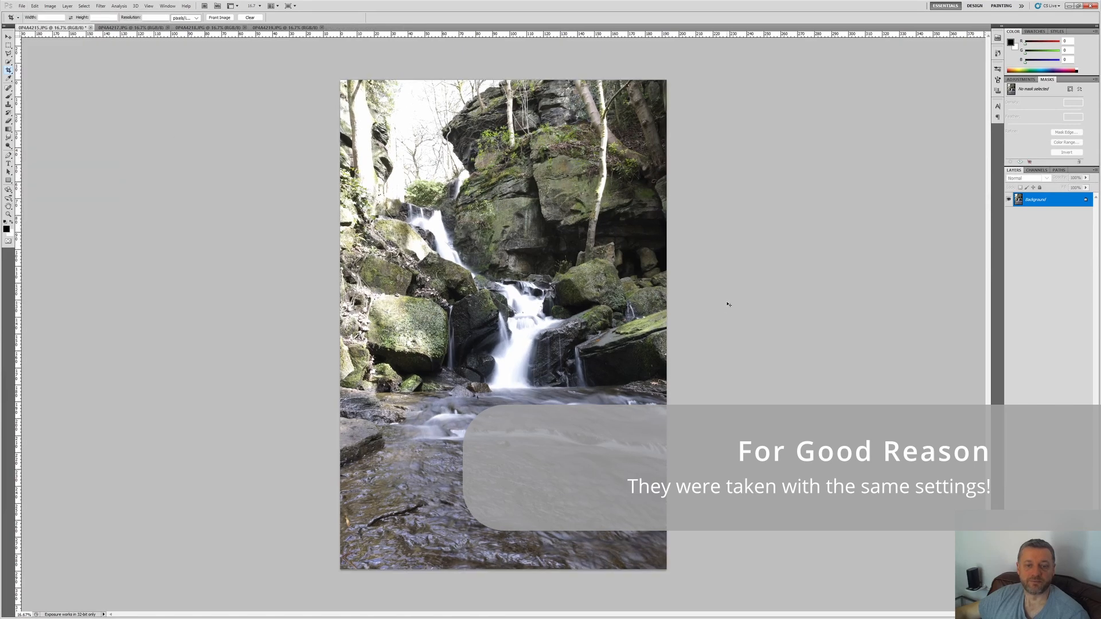
# Step: Paste the entire next darker exposure into the first photo as a new layer and close the source photo
pyautogui.hotkey('ctrl', 'Tab')
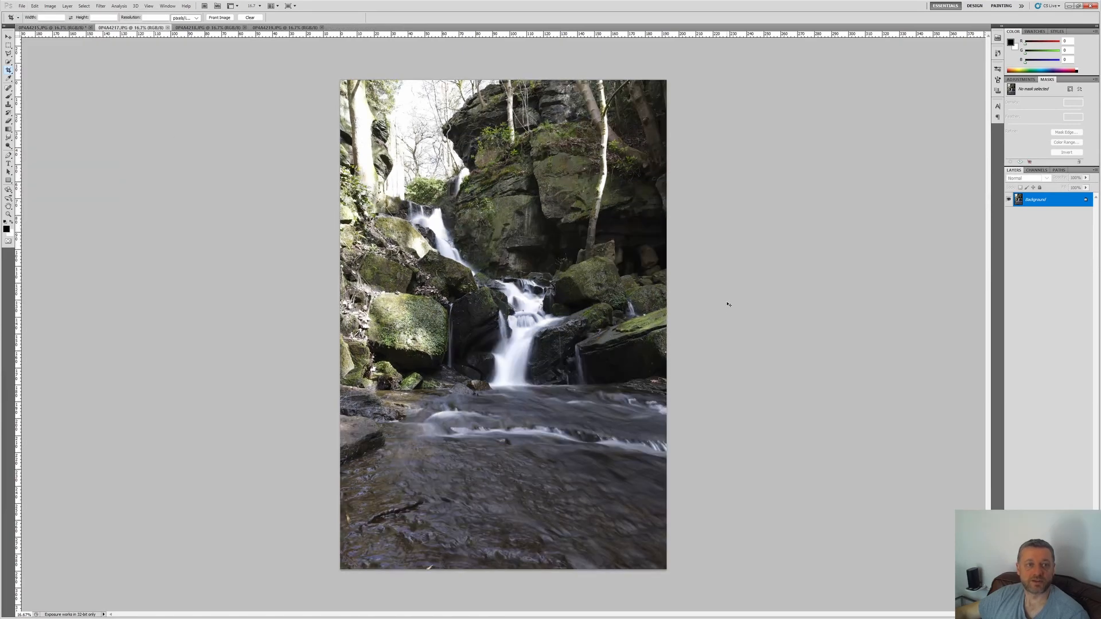
pyautogui.hotkey('ctrl', 'a')
pyautogui.hotkey('ctrl', 'c')
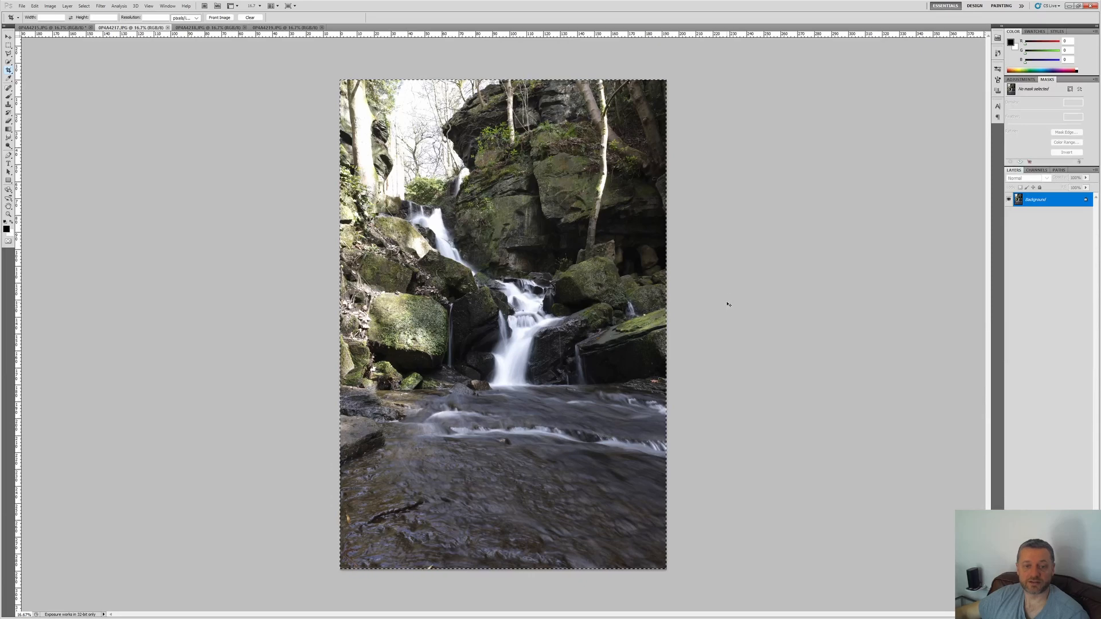
pyautogui.hotkey('ctrl', 'shift', 'Tab')
pyautogui.hotkey('ctrl', 'v')
pyautogui.hotkey('ctrl', 'Tab')
pyautogui.hotkey('alt', 'f')
pyautogui.press('c')
# Step: Copy the two remaining darker exposures into the first photo as separate layers
pyautogui.hotkey('ctrl', 'Tab')
pyautogui.hotkey('ctrl', 'a')
pyautogui.hotkey('ctrl', 'c')
pyautogui.hotkey('ctrl', 'Tab')
pyautogui.hotkey('ctrl', 'Tab')
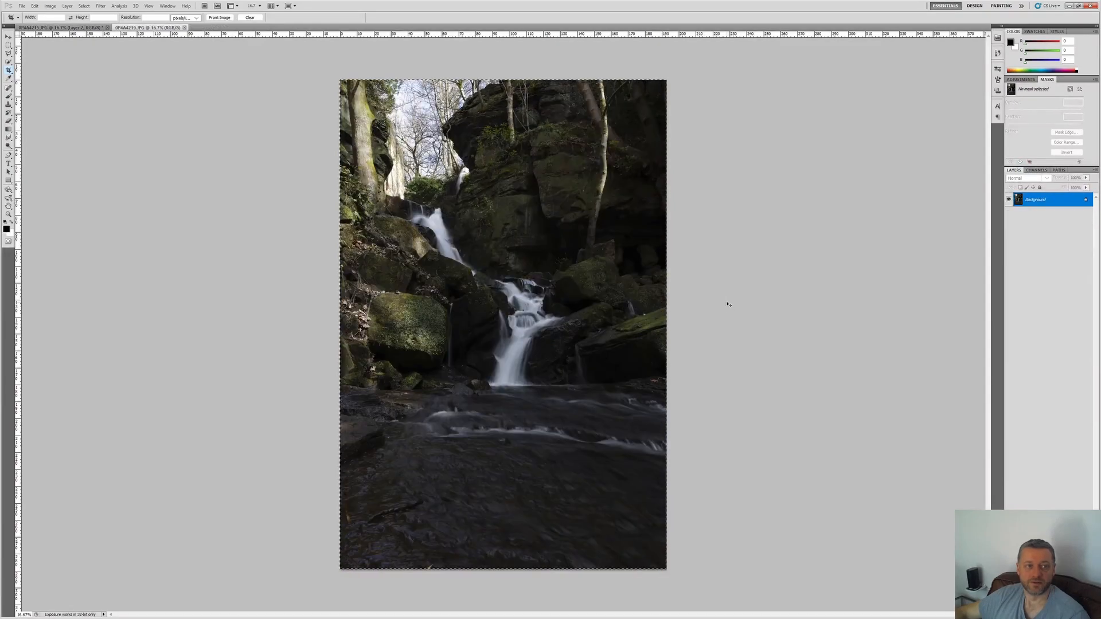
# Step: Hide Layer 3, Layer 2 and Layer 1 so that only the Background is visible
pyautogui.click(1008, 199)
pyautogui.click(1009, 213)
pyautogui.click(1009, 227)
pyautogui.click(1008, 242)
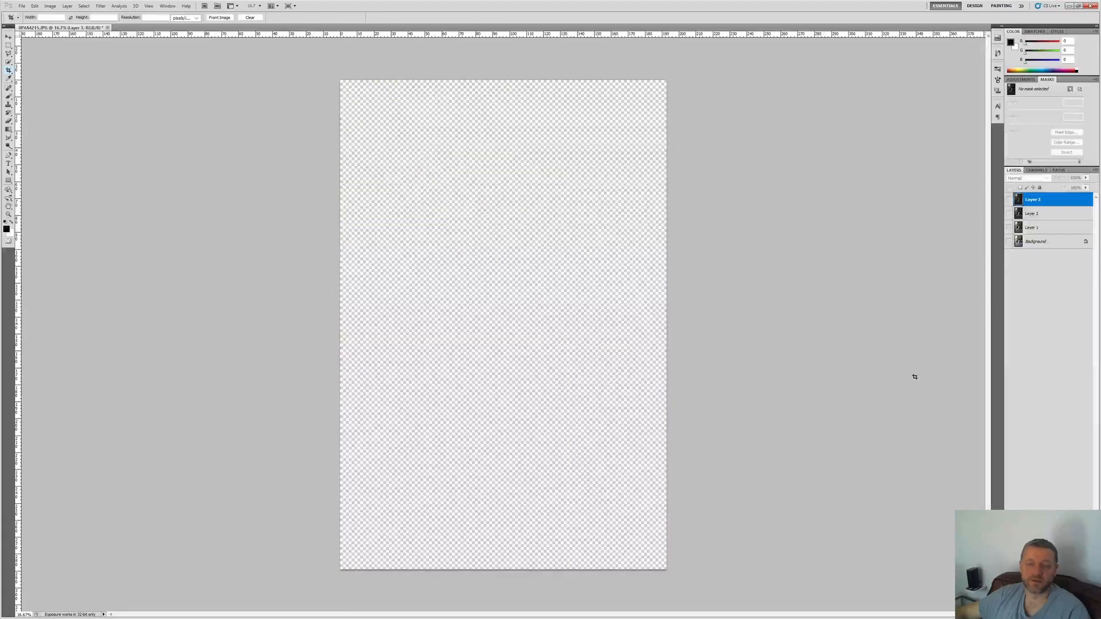
pyautogui.click(1009, 241)
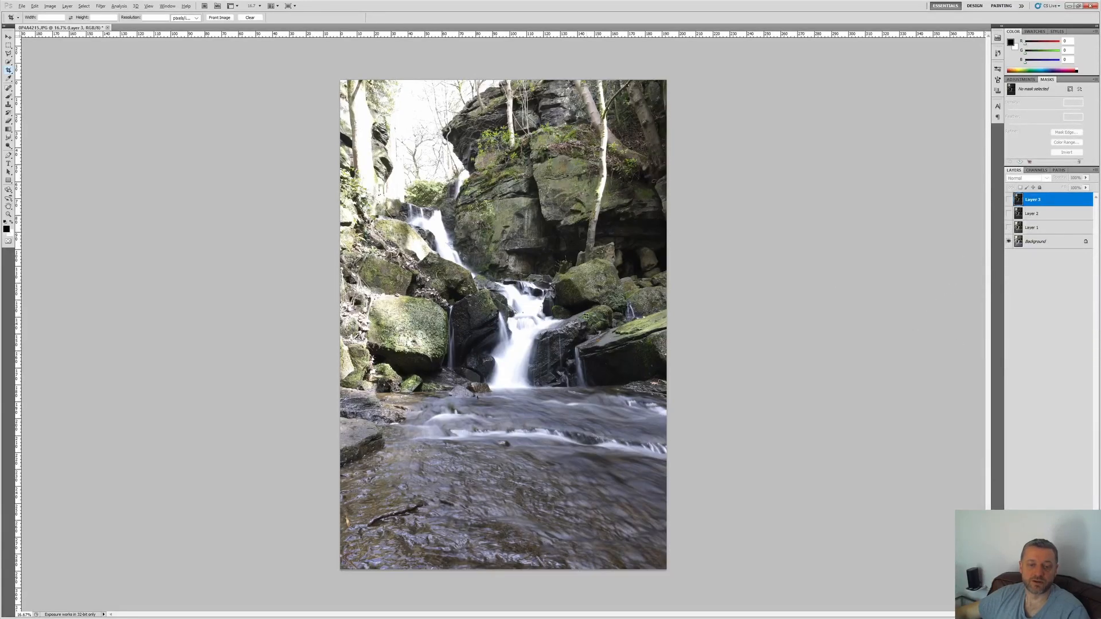
# Step: Show Layer 1 over the Background, with the mossy boulder beside the waterfall in close view, and activate the Move tool
pyautogui.scroll(17, 586, 316)
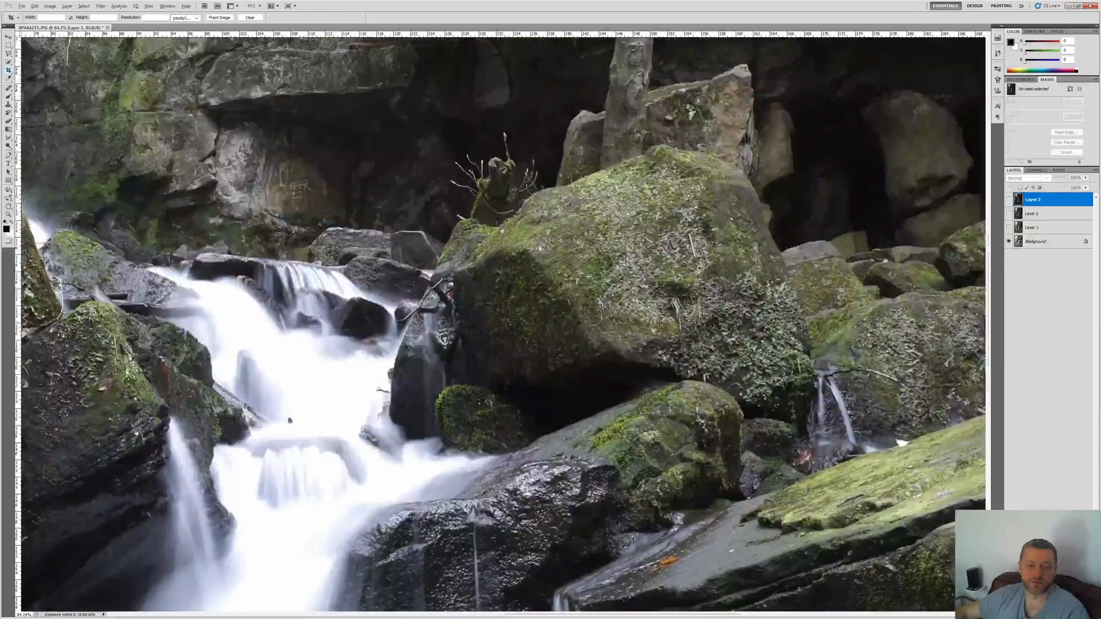
pyautogui.press('alt')
pyautogui.click(1030, 228)
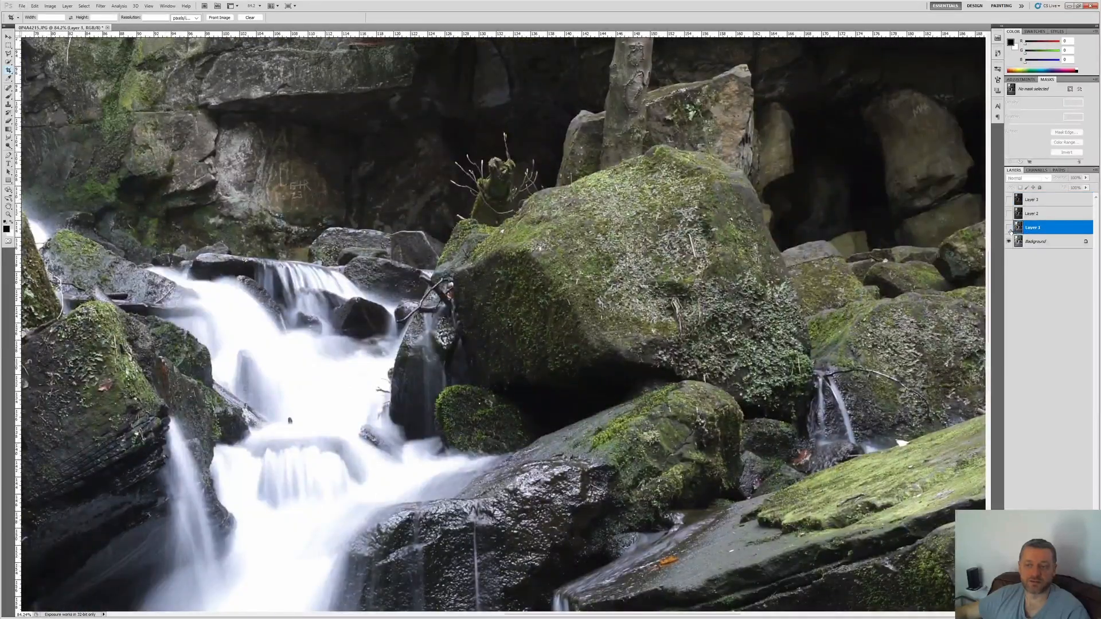
pyautogui.click(1009, 228)
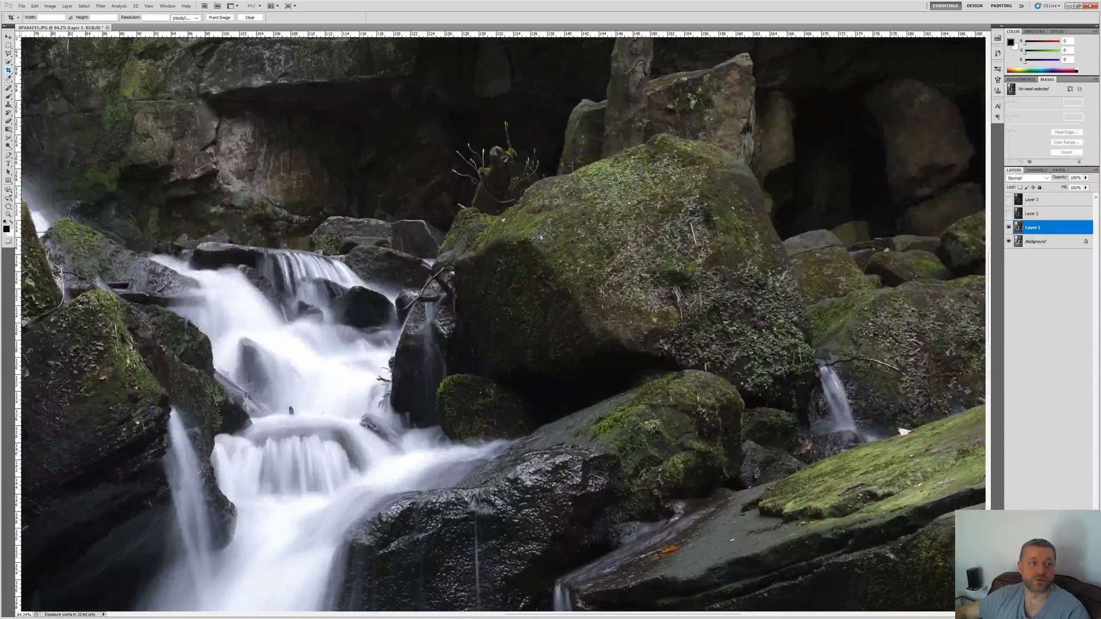
pyautogui.click(9, 37)
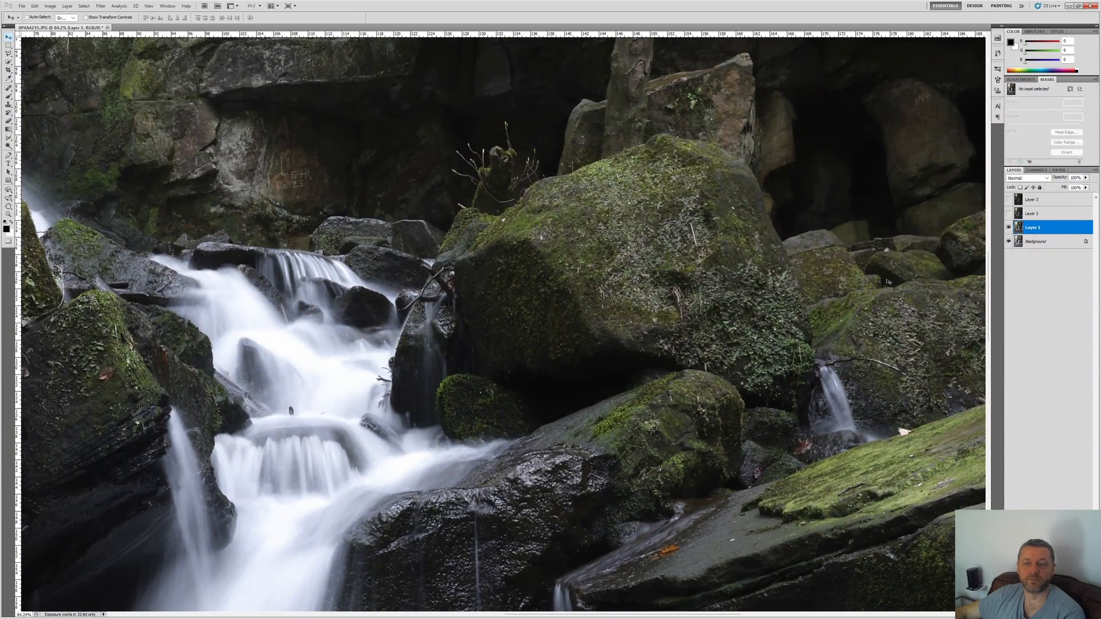
# Step: Nudge Layer 1 into alignment with the Background, toggling its visibility to check the match, and hide it
pyautogui.click(1008, 229)
pyautogui.click(1009, 229)
pyautogui.click(1009, 228)
pyautogui.click(1009, 228)
pyautogui.click(1009, 228)
pyautogui.click(1008, 229)
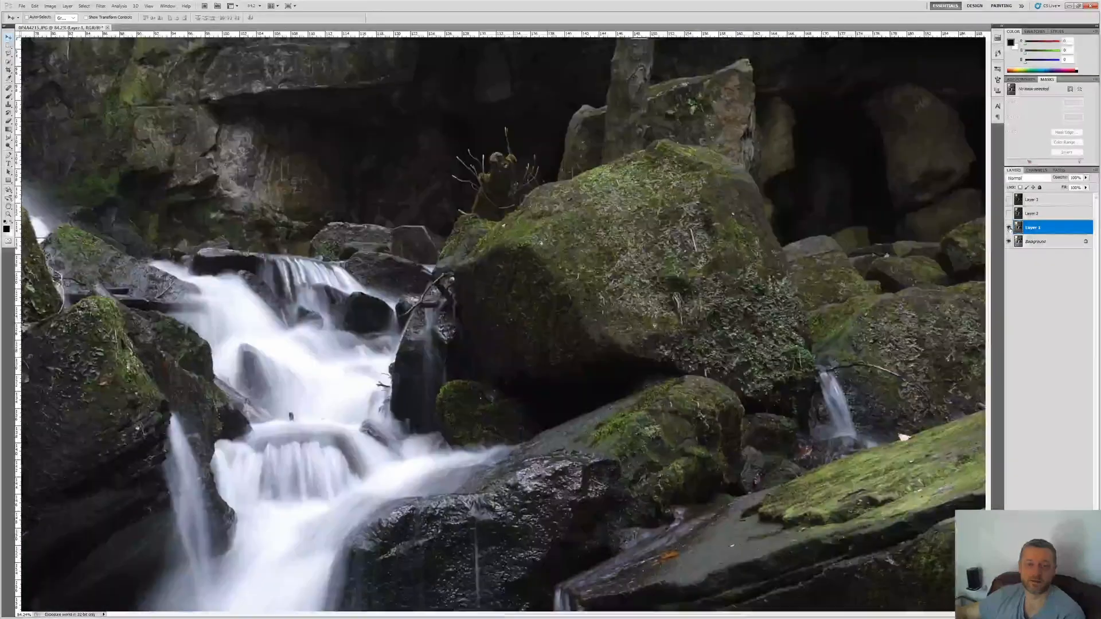
pyautogui.click(1008, 229)
pyautogui.click(1009, 229)
pyautogui.click(1008, 229)
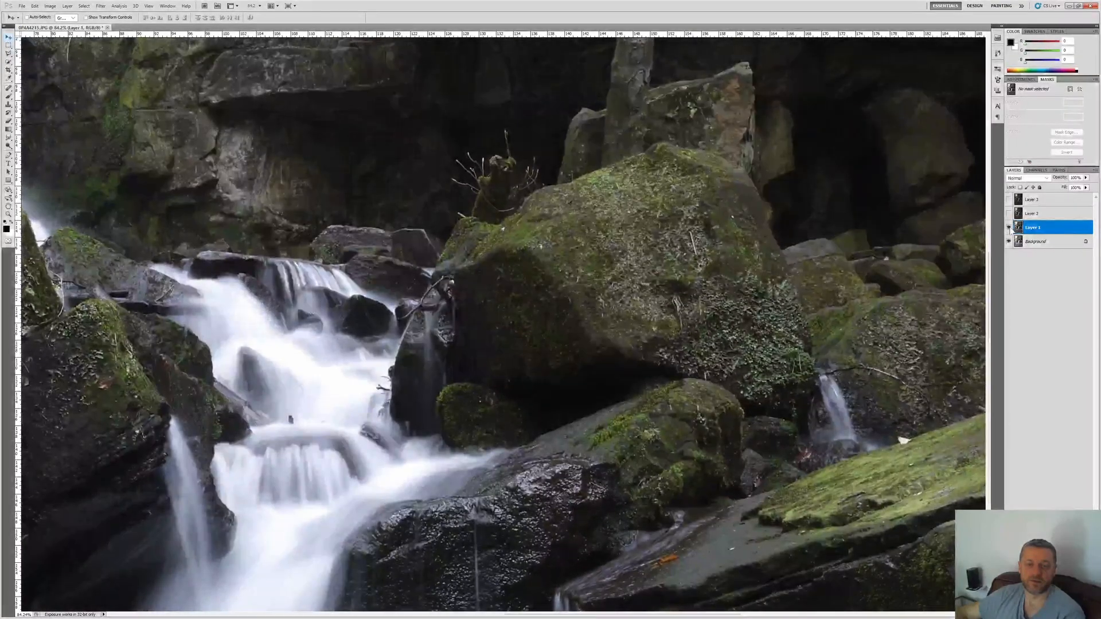
pyautogui.click(1009, 229)
pyautogui.click(1009, 229)
pyautogui.click(1009, 229)
pyautogui.click(1009, 229)
pyautogui.click(1009, 229)
pyautogui.click(1010, 229)
pyautogui.click(1009, 229)
pyautogui.click(1009, 229)
pyautogui.click(1010, 229)
pyautogui.click(1009, 228)
pyautogui.click(1009, 229)
pyautogui.click(1009, 229)
pyautogui.click(1009, 229)
pyautogui.click(1010, 229)
pyautogui.click(1010, 229)
pyautogui.click(1009, 229)
pyautogui.click(1009, 229)
pyautogui.click(1009, 229)
# Step: Show Layer 2 and nudge it into alignment with the Background, toggling its visibility to check the match
pyautogui.click(1010, 213)
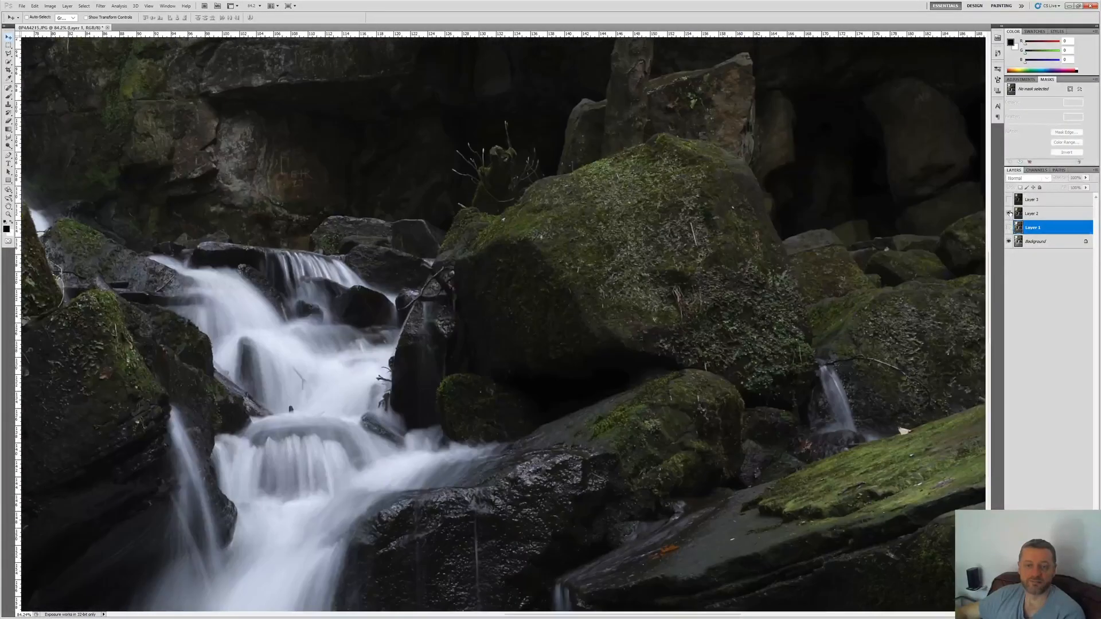
pyautogui.click(1009, 214)
pyautogui.click(1032, 214)
pyautogui.click(1009, 215)
pyautogui.click(1009, 216)
pyautogui.click(1009, 215)
pyautogui.click(1010, 216)
pyautogui.click(1009, 216)
pyautogui.click(1009, 215)
pyautogui.click(1009, 216)
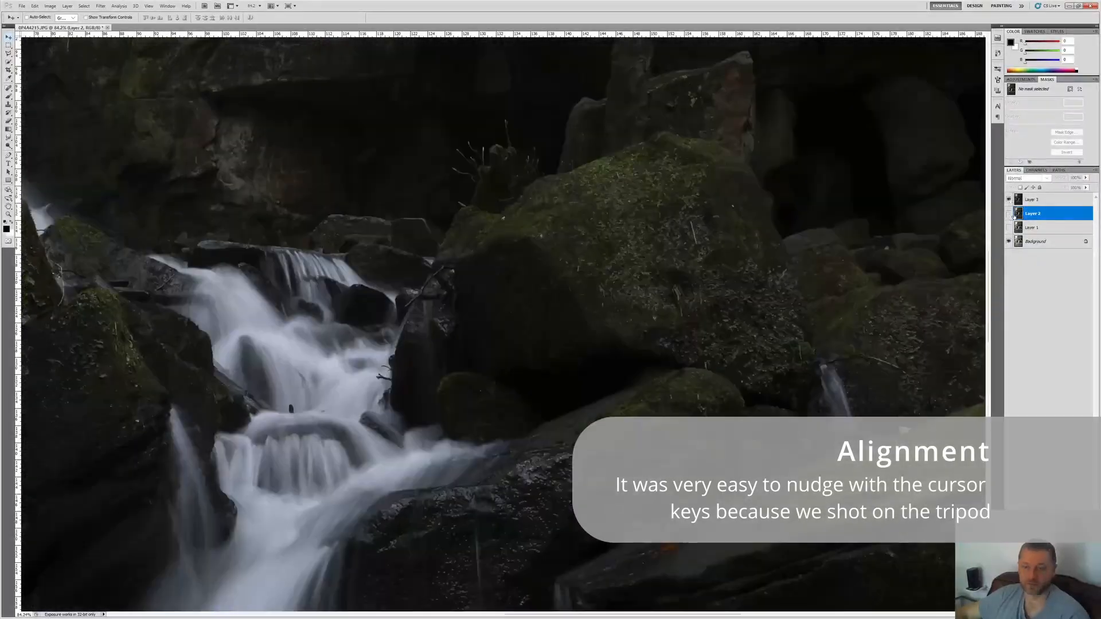
# Step: Nudge Layer 3 into alignment with the Background and hide it, leaving only the Background visible
pyautogui.click(1009, 215)
pyautogui.click(1009, 201)
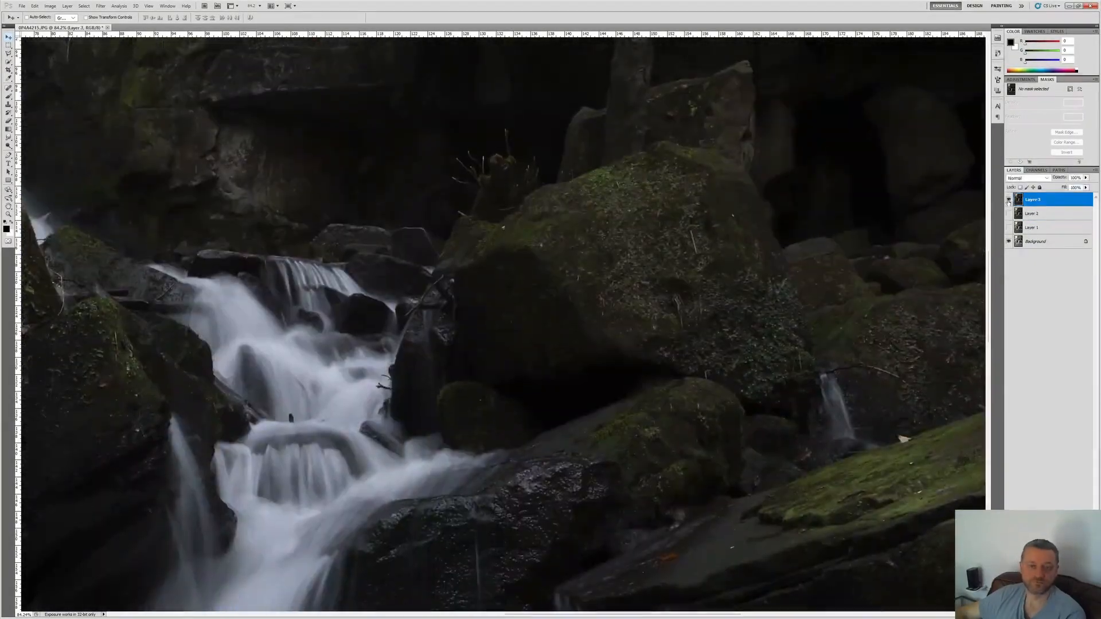
pyautogui.moveTo(1008, 202); pyautogui.dragTo(1009, 242)
pyautogui.click(1008, 241)
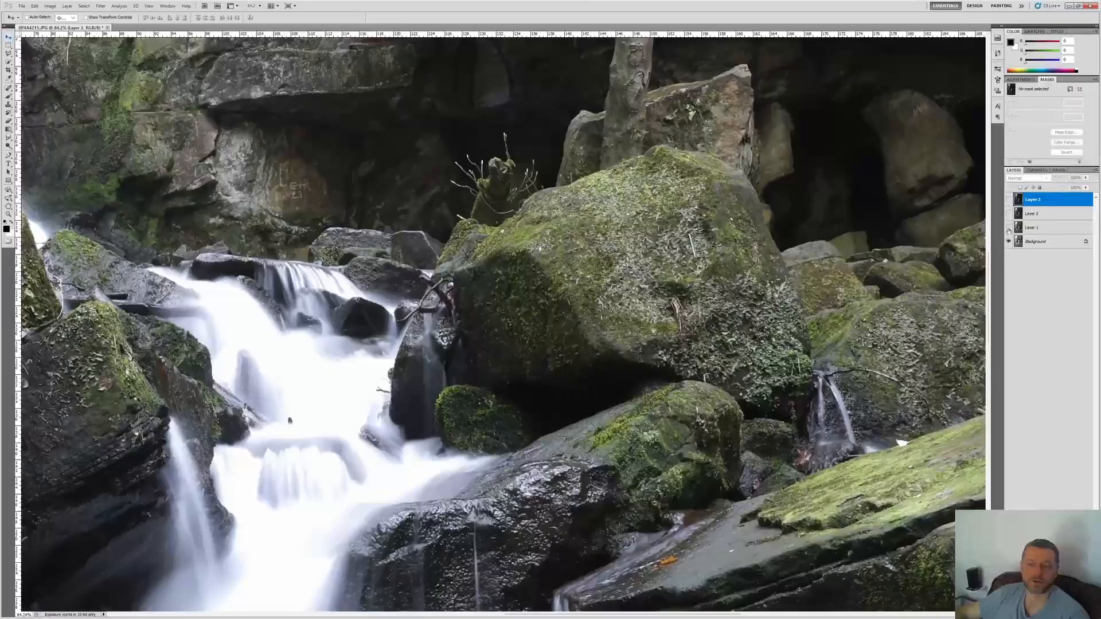
# Step: Show Layer 1, Layer 2 and Layer 3 in turn over the Background to check their overall alignment
pyautogui.click(1008, 227)
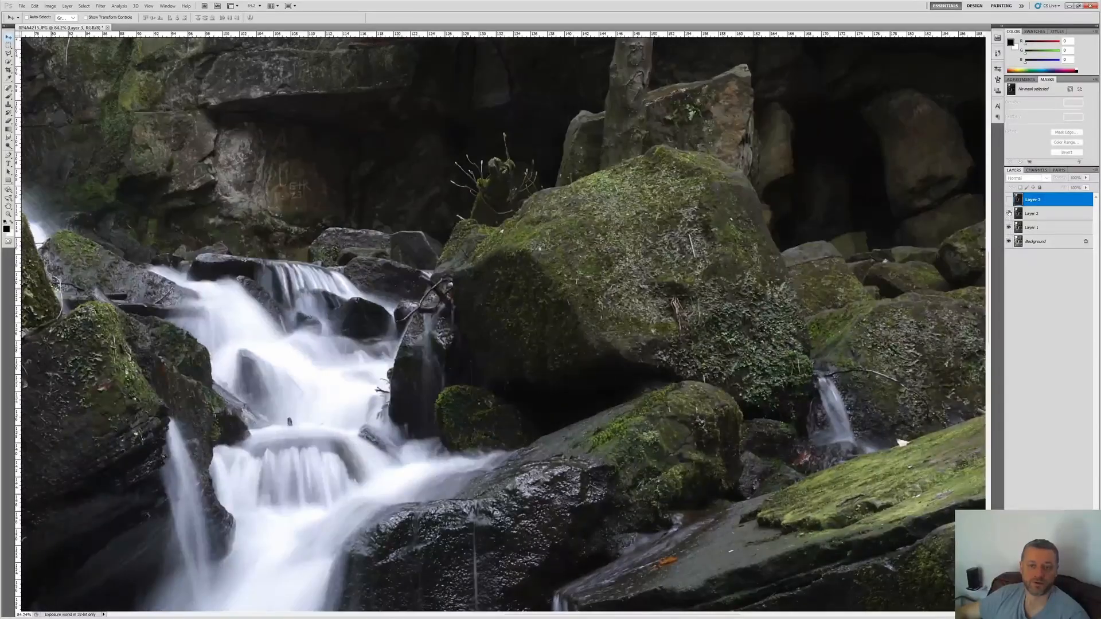
pyautogui.click(1010, 213)
pyautogui.click(1008, 199)
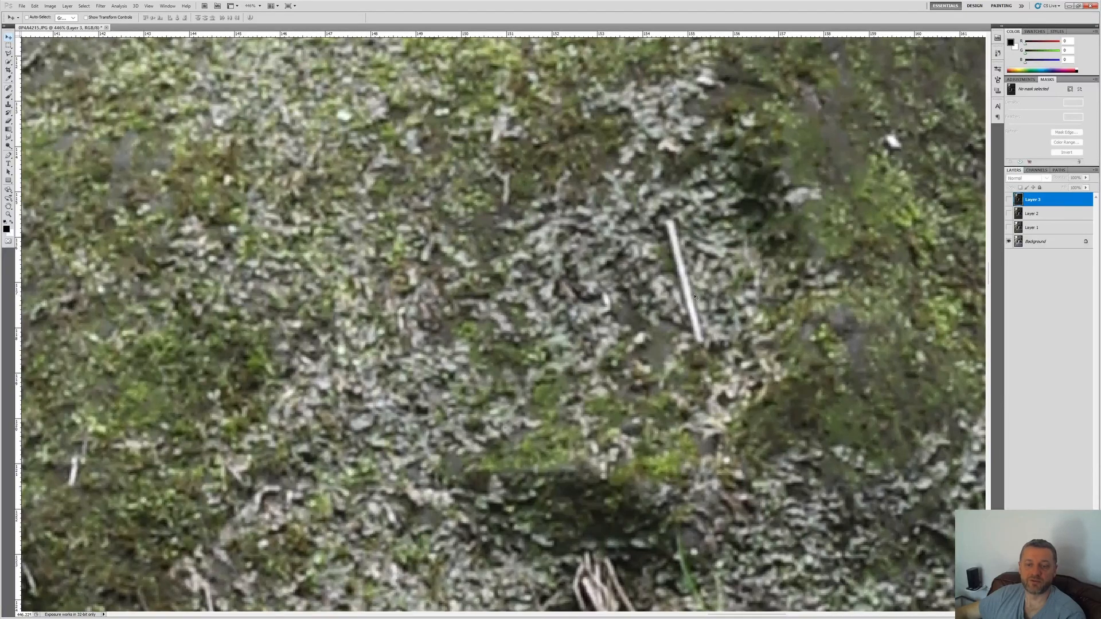
# Step: Examine the alignment of Layers 1, 2 and 3 on the boulder's moss at high magnification by toggling each layer
pyautogui.click(1008, 227)
pyautogui.click(1008, 228)
pyautogui.click(1009, 229)
pyautogui.click(1009, 228)
pyautogui.click(1008, 228)
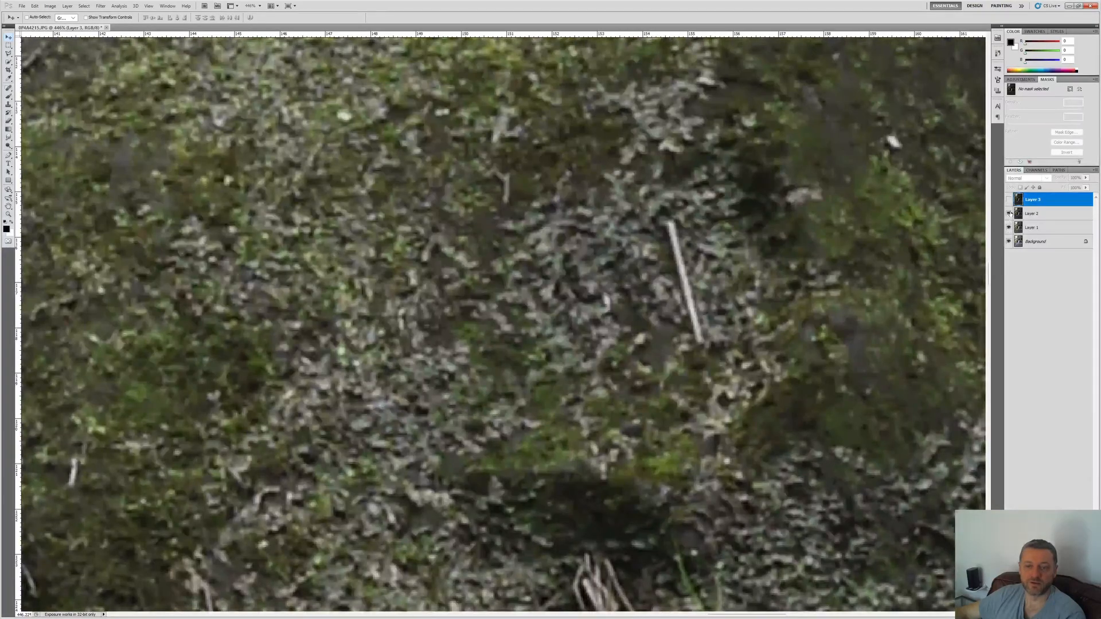
pyautogui.click(1009, 213)
pyautogui.click(1009, 214)
pyautogui.click(1009, 213)
pyautogui.click(1008, 214)
pyautogui.click(1009, 213)
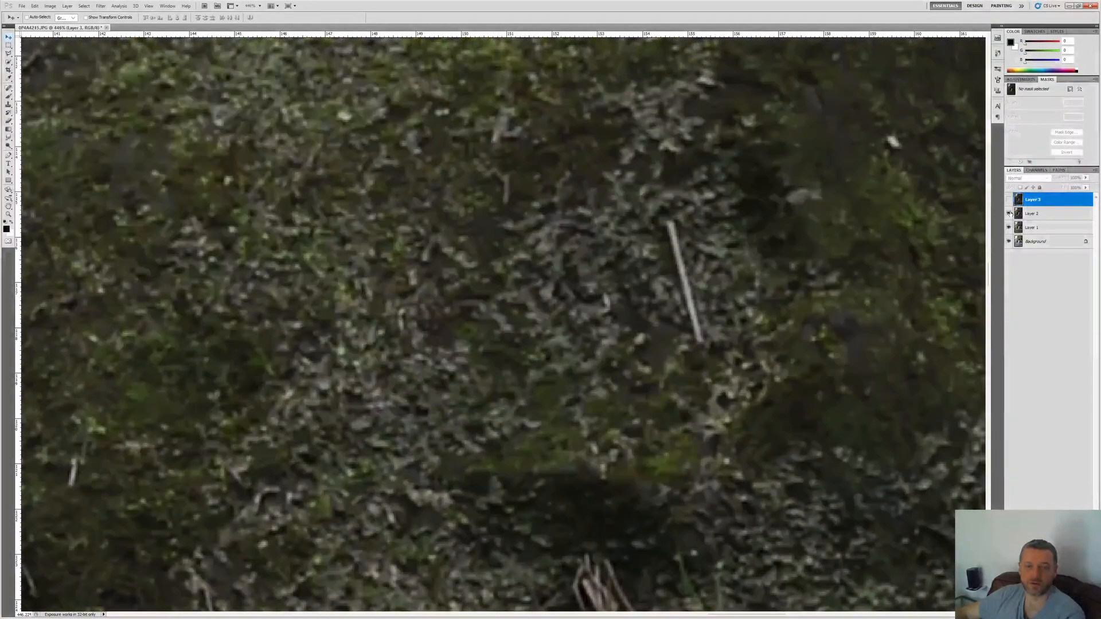
pyautogui.click(1009, 199)
pyautogui.click(1009, 199)
pyautogui.click(1008, 215)
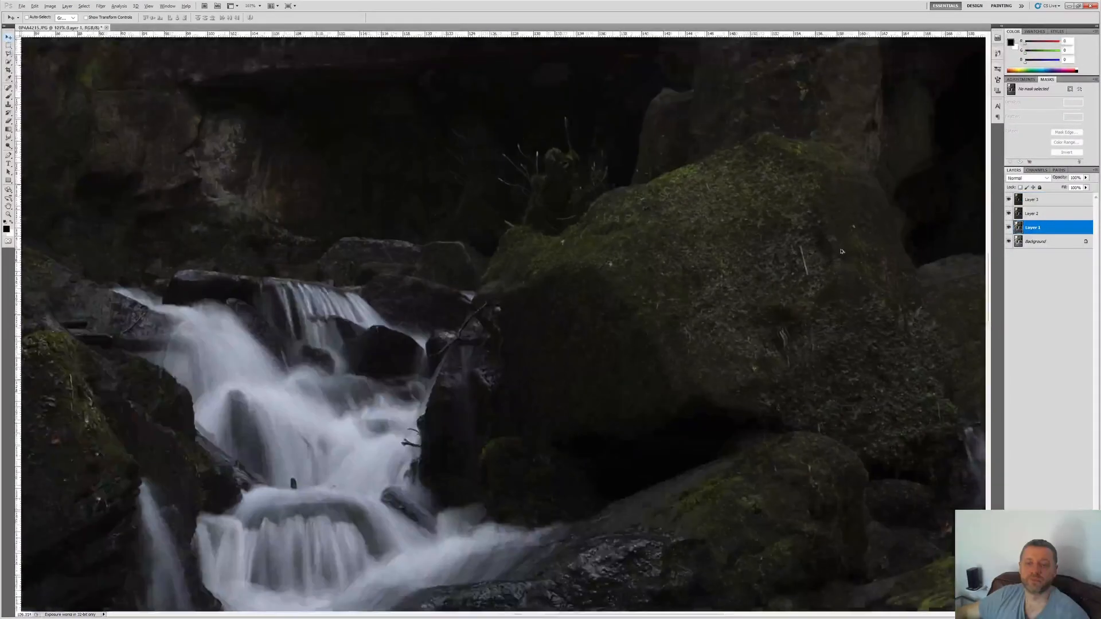
pyautogui.scroll(-10, 840, 256)
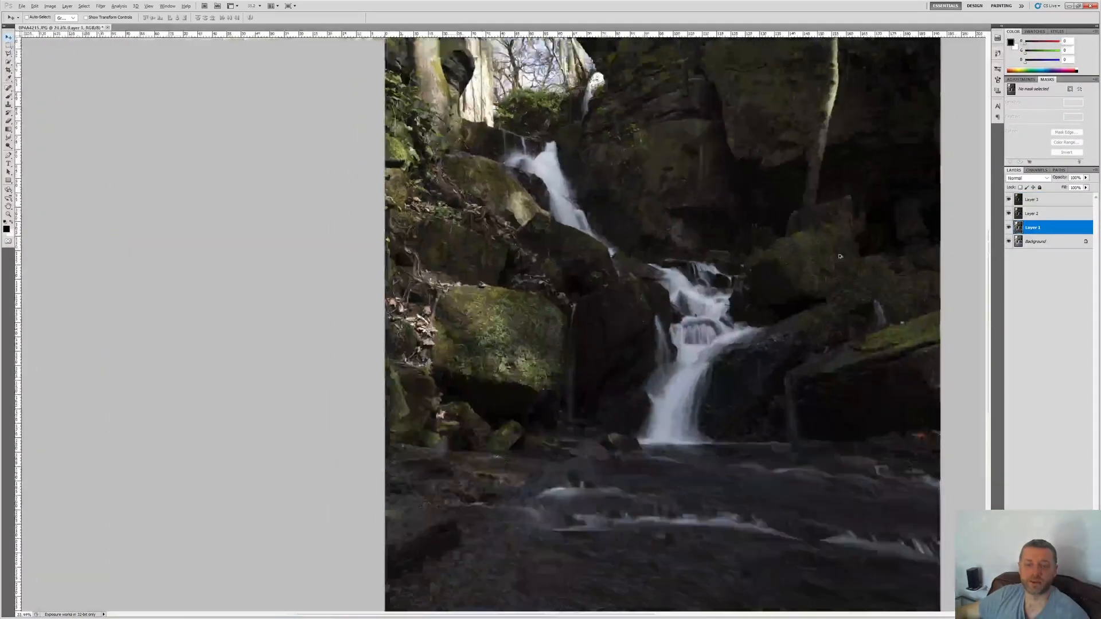
pyautogui.scroll(1, 840, 256)
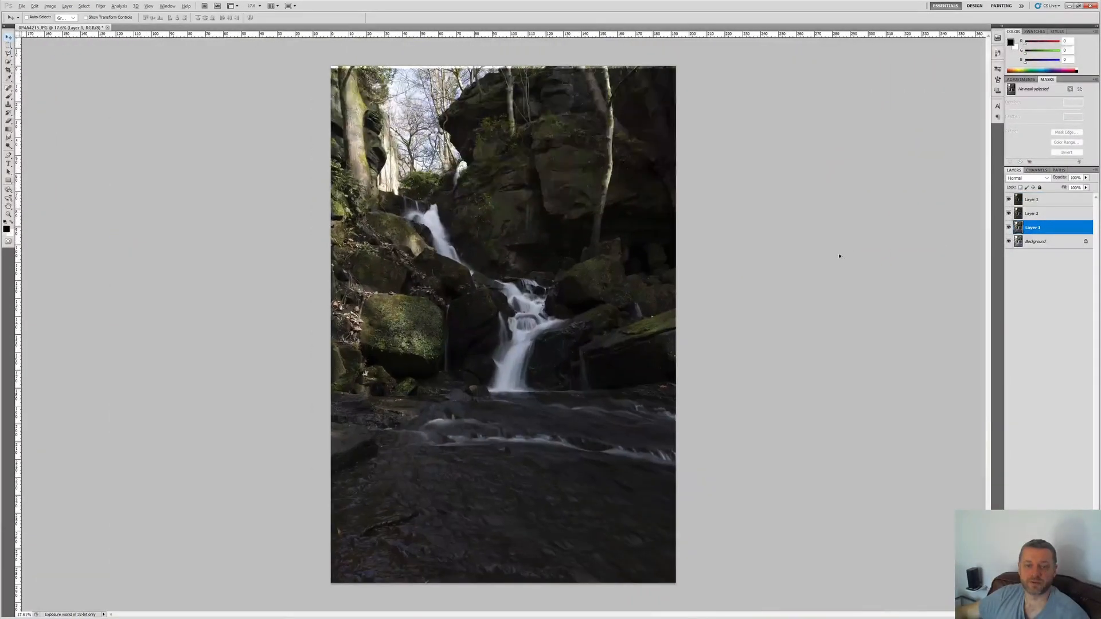
# Step: Hide Layers 3, 2 and 1, and select the Background as the only visible layer
pyautogui.click(1018, 201)
pyautogui.click(1009, 200)
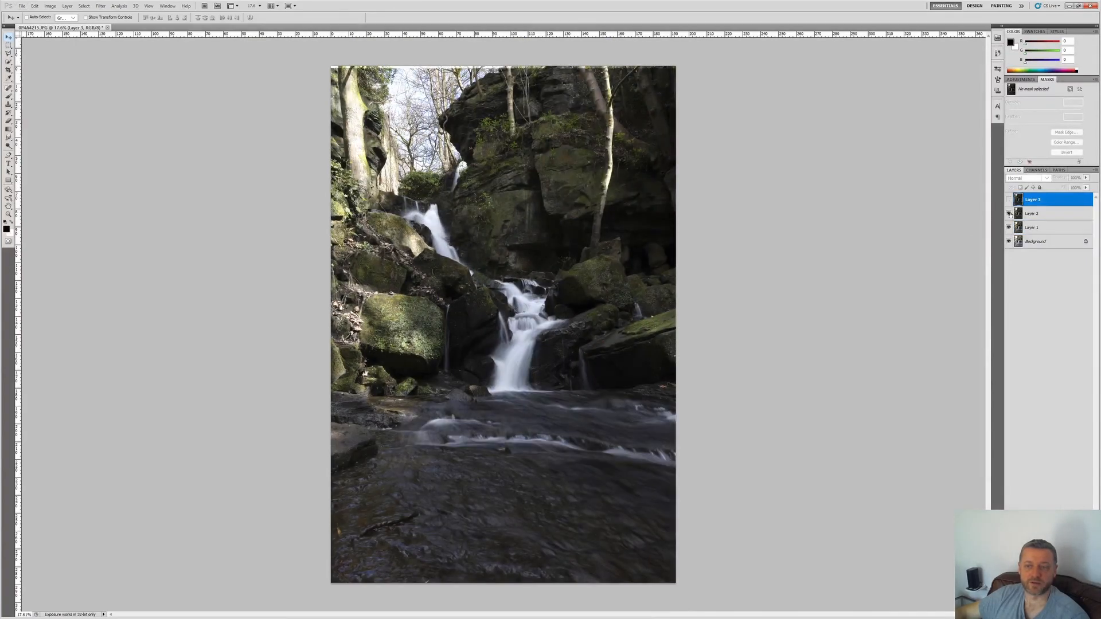
pyautogui.click(1009, 213)
pyautogui.click(1009, 228)
pyautogui.click(1009, 242)
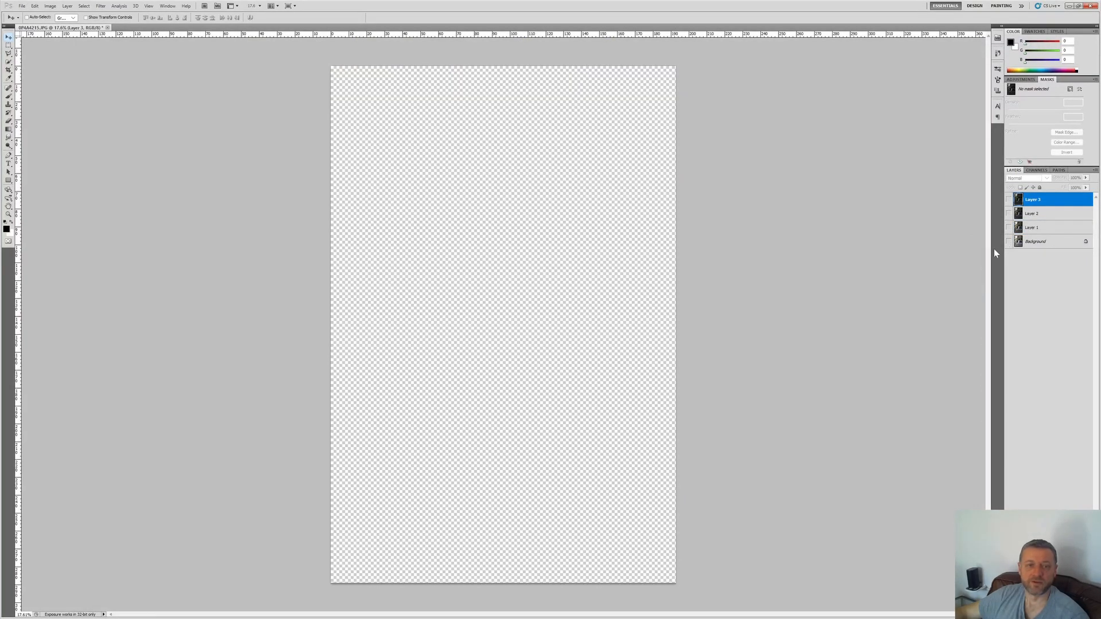
pyautogui.click(1015, 241)
pyautogui.click(1008, 242)
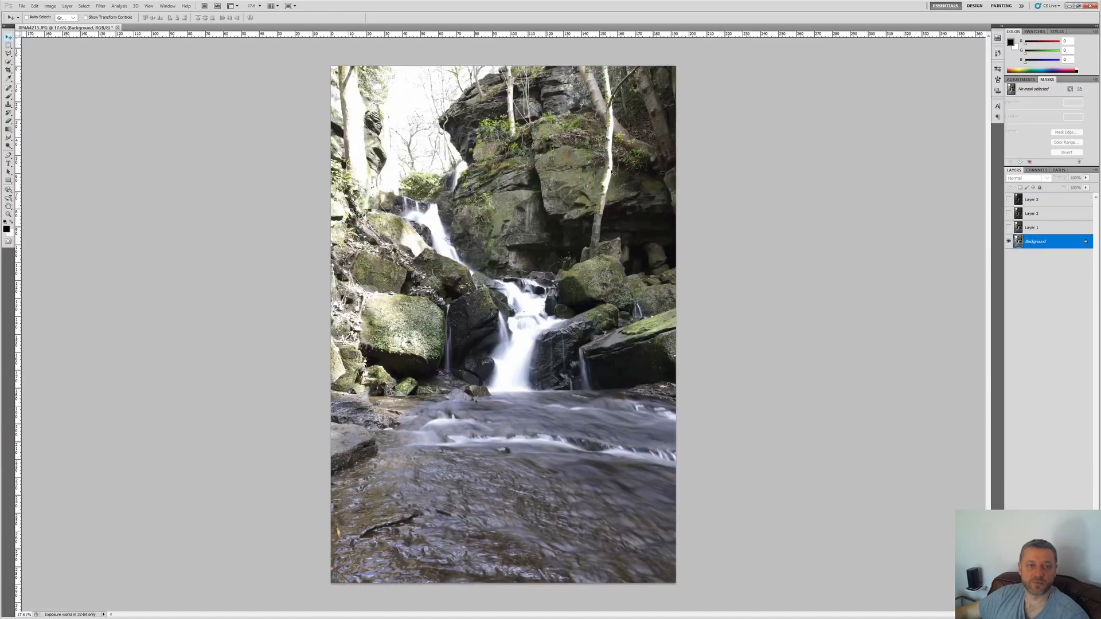
# Step: Crop the document with only Layer 3 visible, excluding the empty strip along its upper edge
pyautogui.click(8, 70)
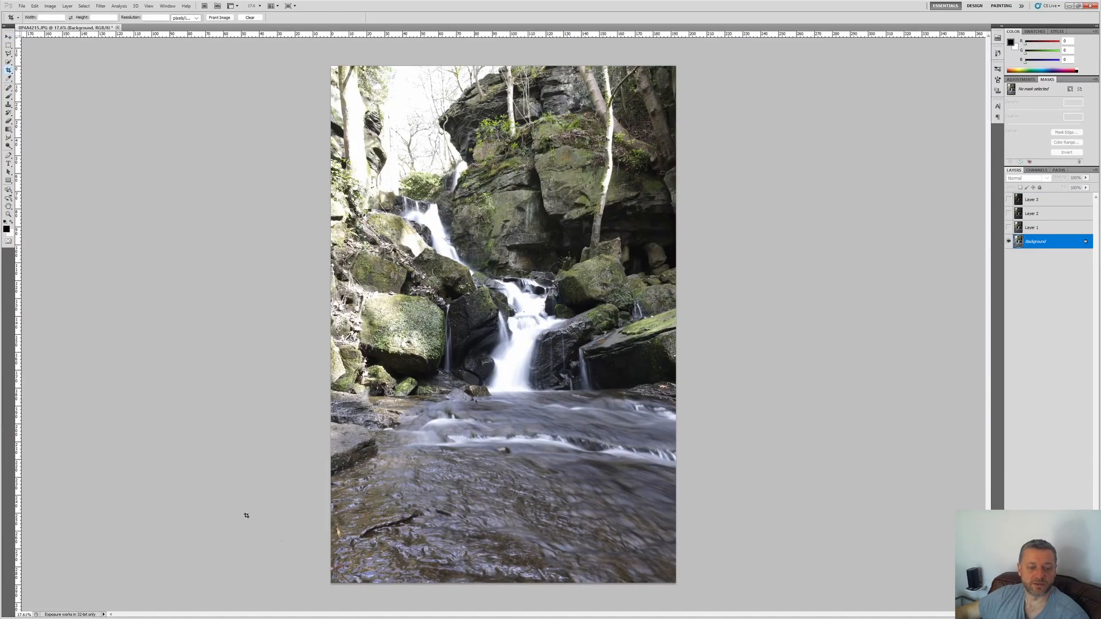
pyautogui.click(1008, 242)
pyautogui.click(1008, 199)
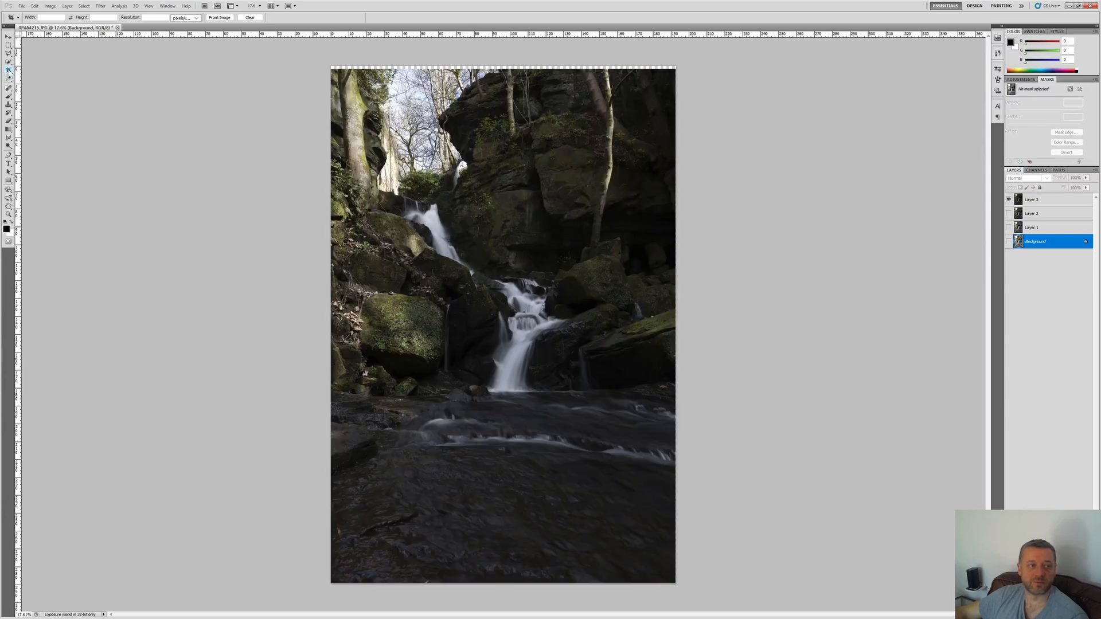
pyautogui.moveTo(331, 72); pyautogui.dragTo(675, 583)
pyautogui.press('Return')
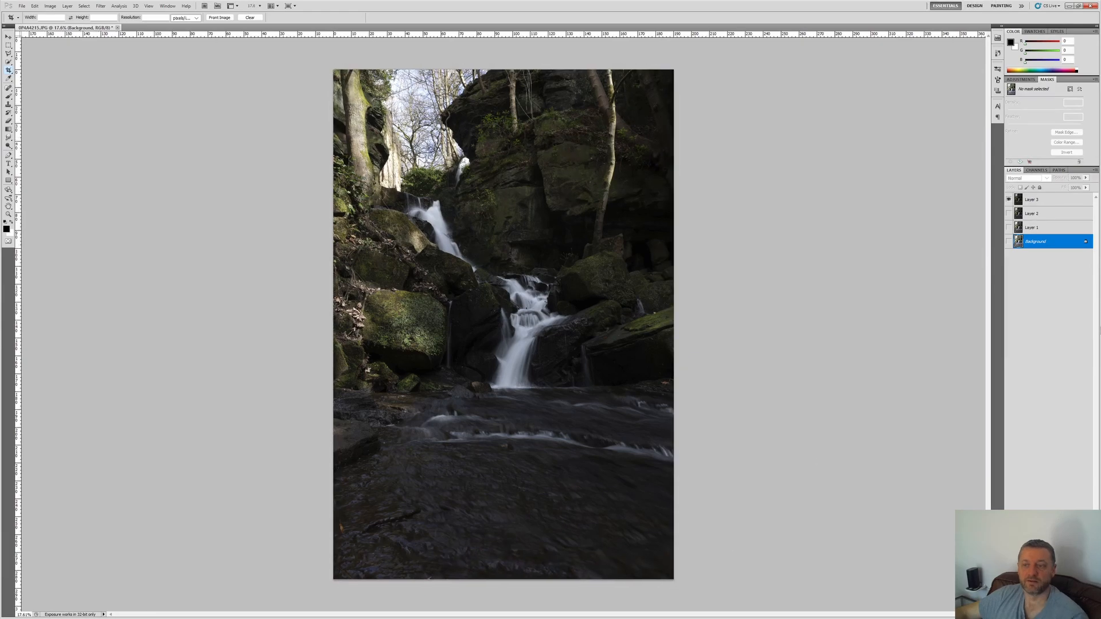
# Step: Show the Background alone and apply a Vibrance adjustment of +19 to it with a slight saturation increase
pyautogui.keyDown('alt'); pyautogui.click(1008, 242); pyautogui.keyUp('alt')
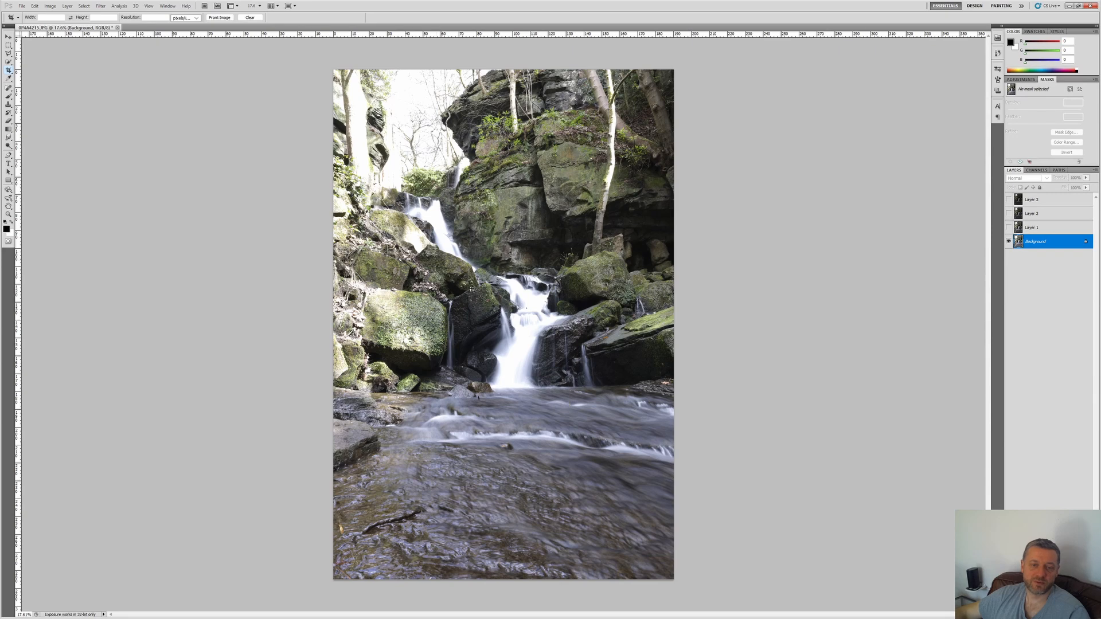
pyautogui.click(50, 5)
pyautogui.moveTo(67, 32)
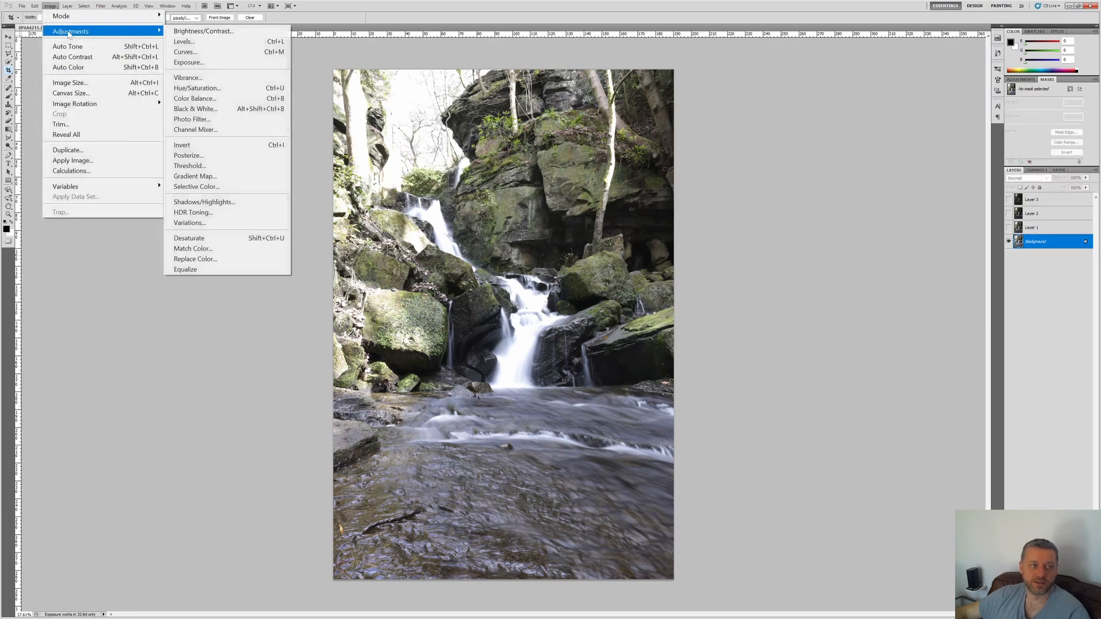
pyautogui.click(189, 79)
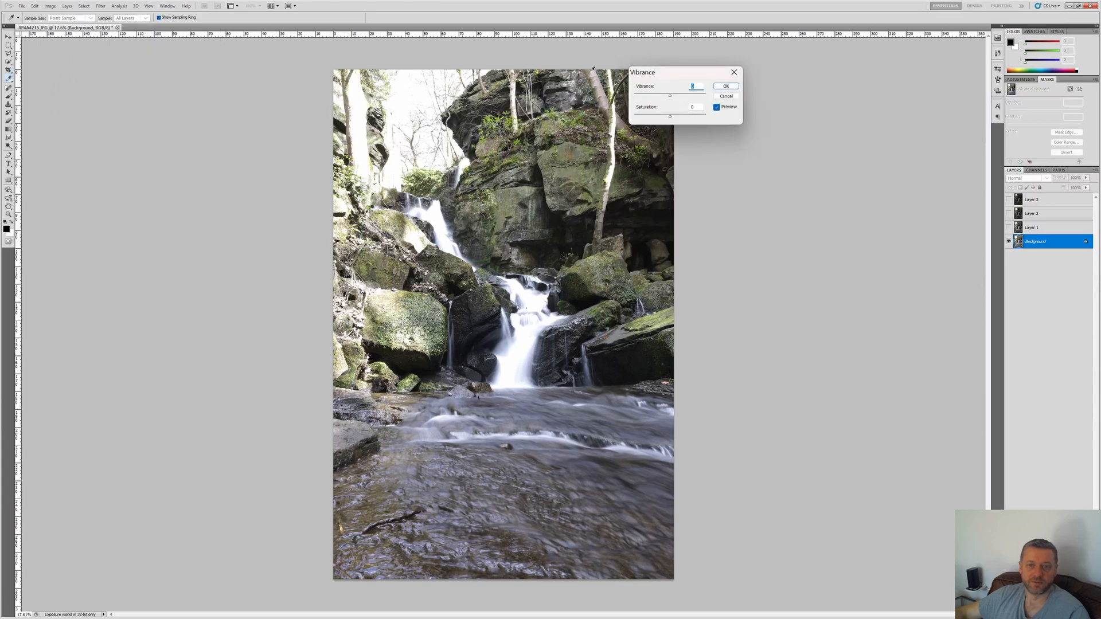
pyautogui.moveTo(790, 111); pyautogui.dragTo(796, 111)
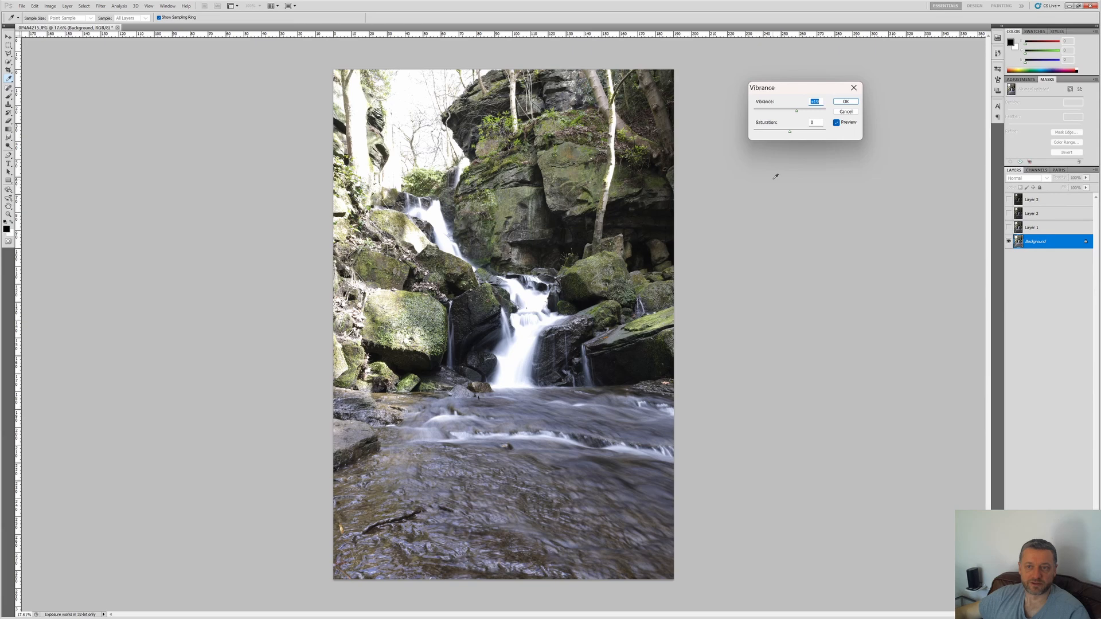
pyautogui.click(814, 122)
pyautogui.click(845, 103)
pyautogui.press('c')
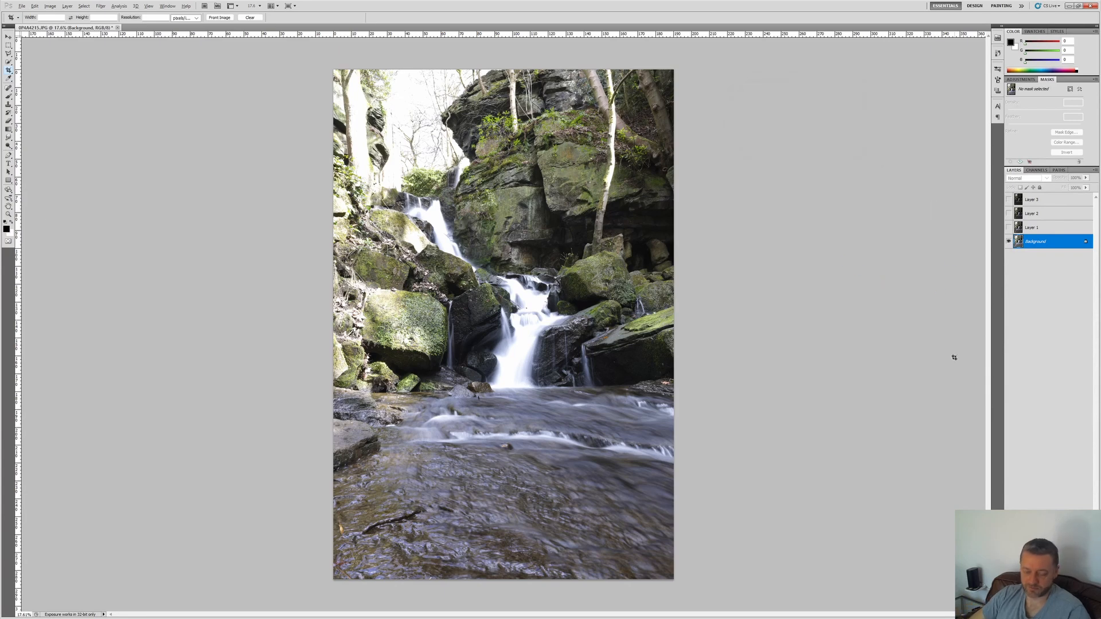
# Step: Apply Shadows/Highlights to the Background with a slight shadow lift and a highlights amount of 4%
pyautogui.hotkey('alt', 'i')
pyautogui.press('j')
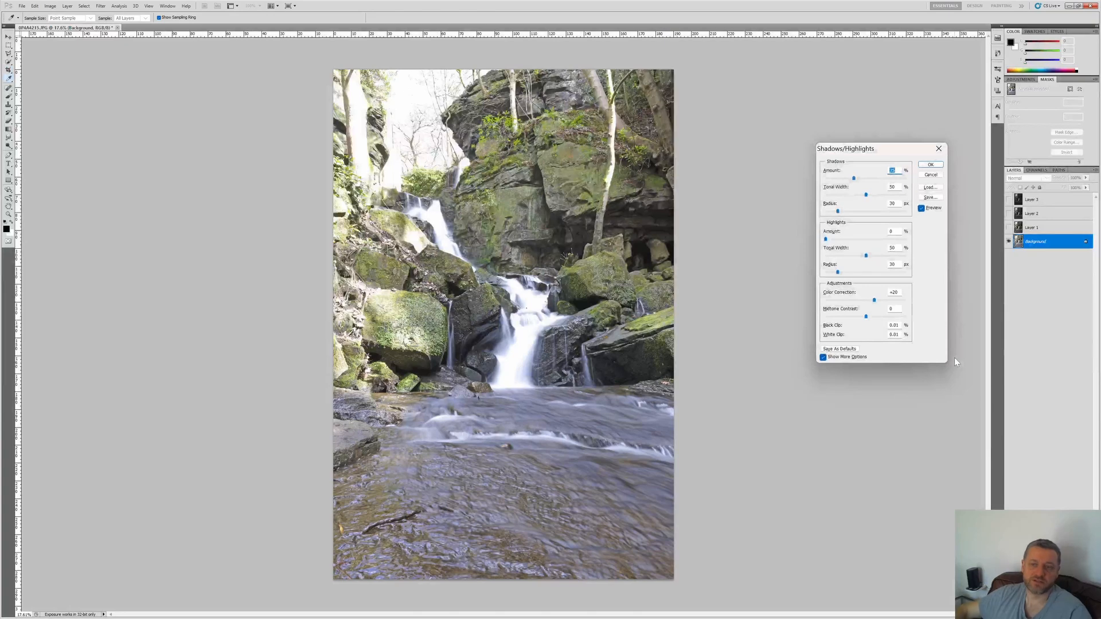
pyautogui.moveTo(853, 179); pyautogui.dragTo(786, 180)
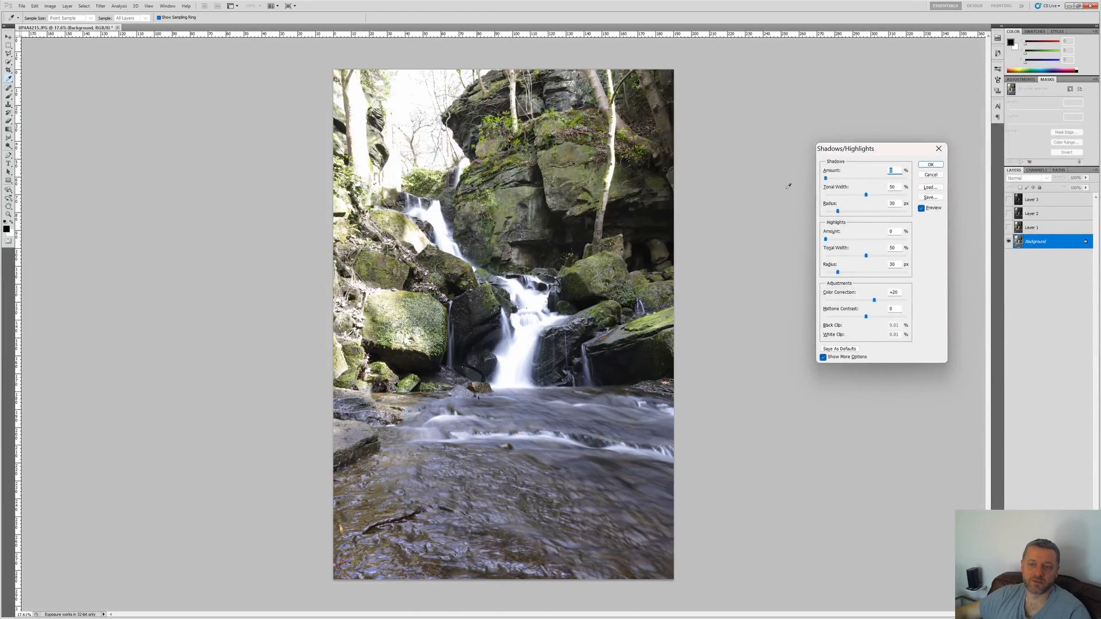
pyautogui.moveTo(826, 240)
pyautogui.mouseDown()
pyautogui.moveTo(844, 241)
pyautogui.moveTo(827, 243)
pyautogui.mouseUp()
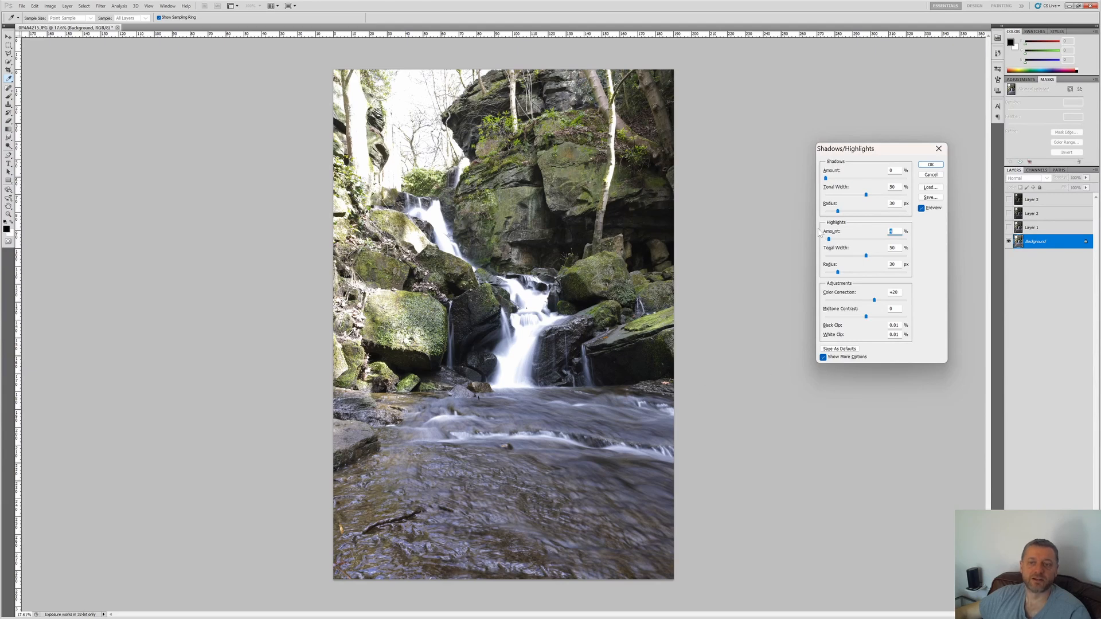
pyautogui.click(892, 170)
pyautogui.scroll(4, 892, 170)
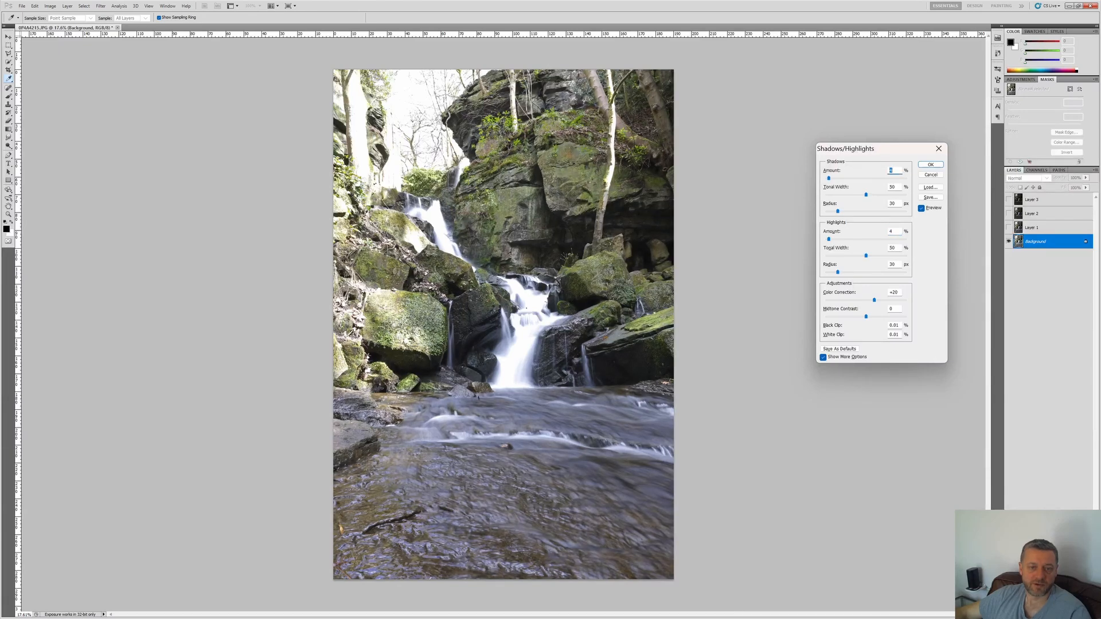
pyautogui.click(925, 165)
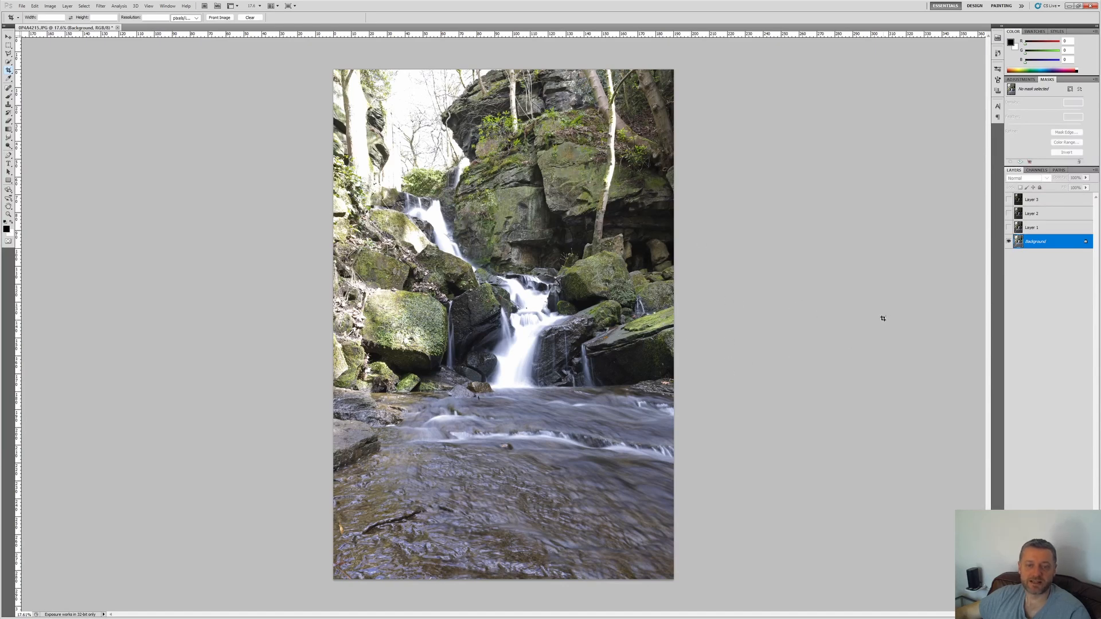
# Step: Show Layer 1 above the Background and rename it Rocks
pyautogui.click(1009, 228)
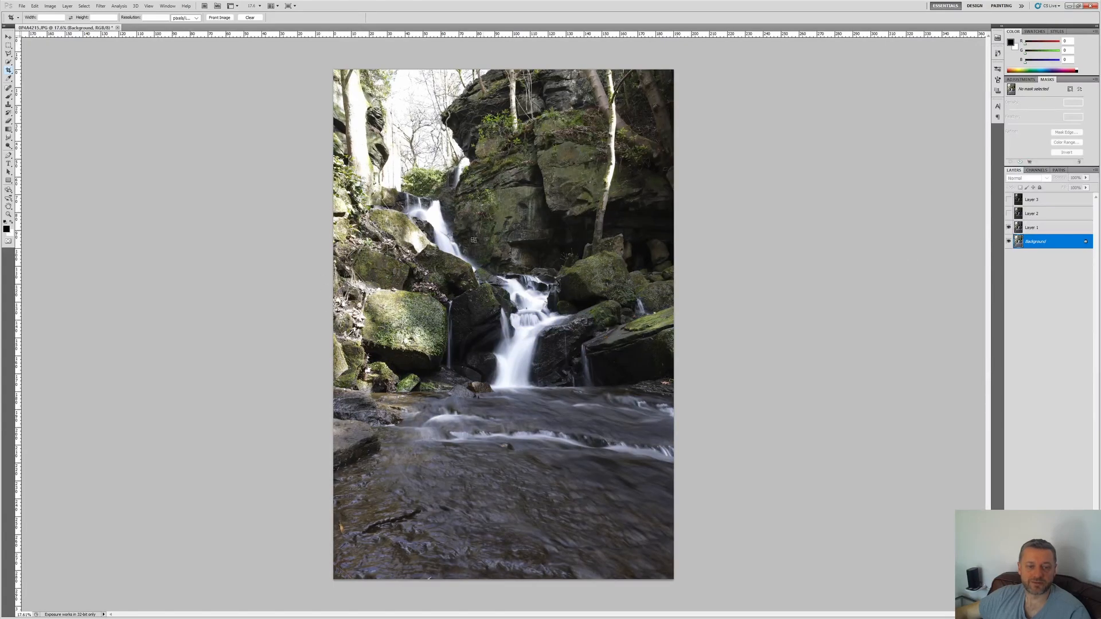
pyautogui.doubleClick(1032, 228)
pyautogui.write('Rocks')
pyautogui.press('Return')
# Step: Show Layer 2 and rename it Water
pyautogui.click(1009, 213)
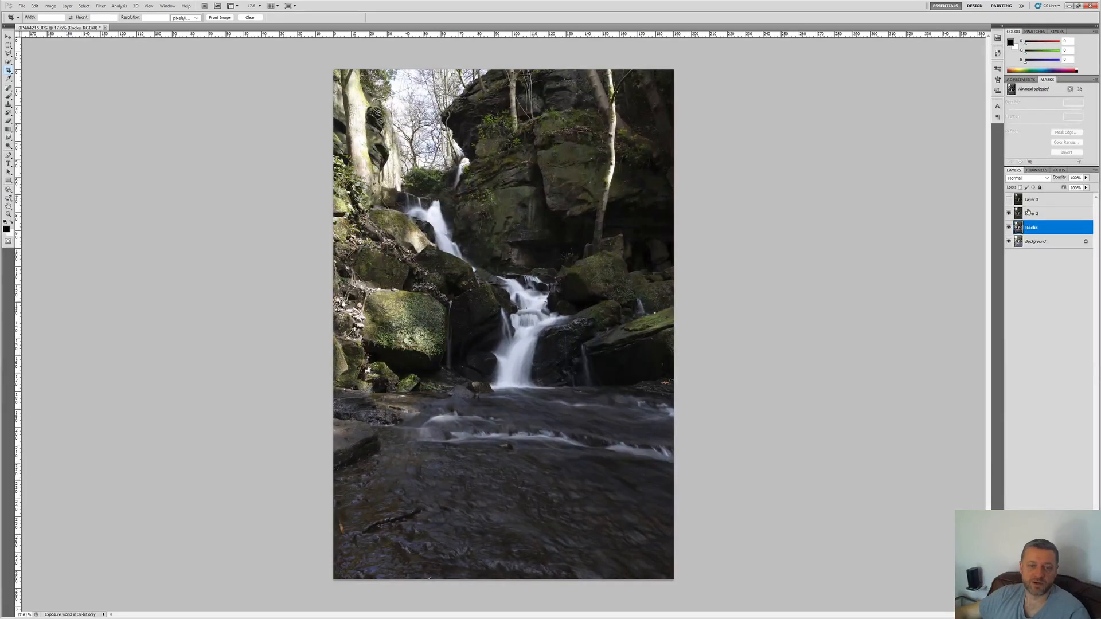
pyautogui.click(1031, 214)
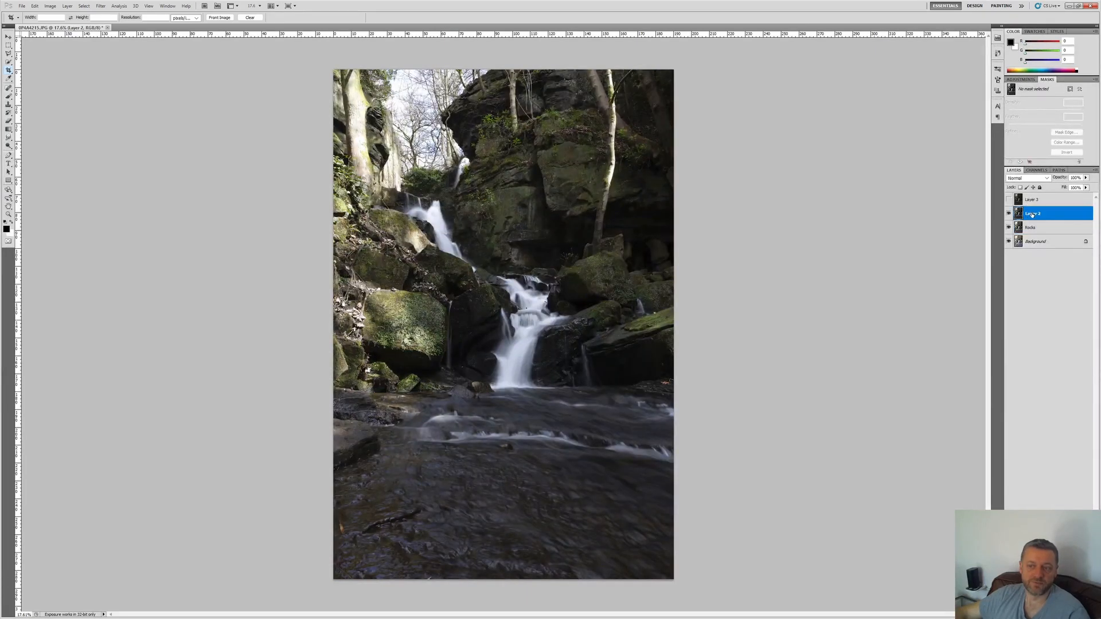
pyautogui.doubleClick(1032, 214)
pyautogui.write('Water')
pyautogui.press('Return')
# Step: Show Layer 3 and rename it Top
pyautogui.click(1008, 200)
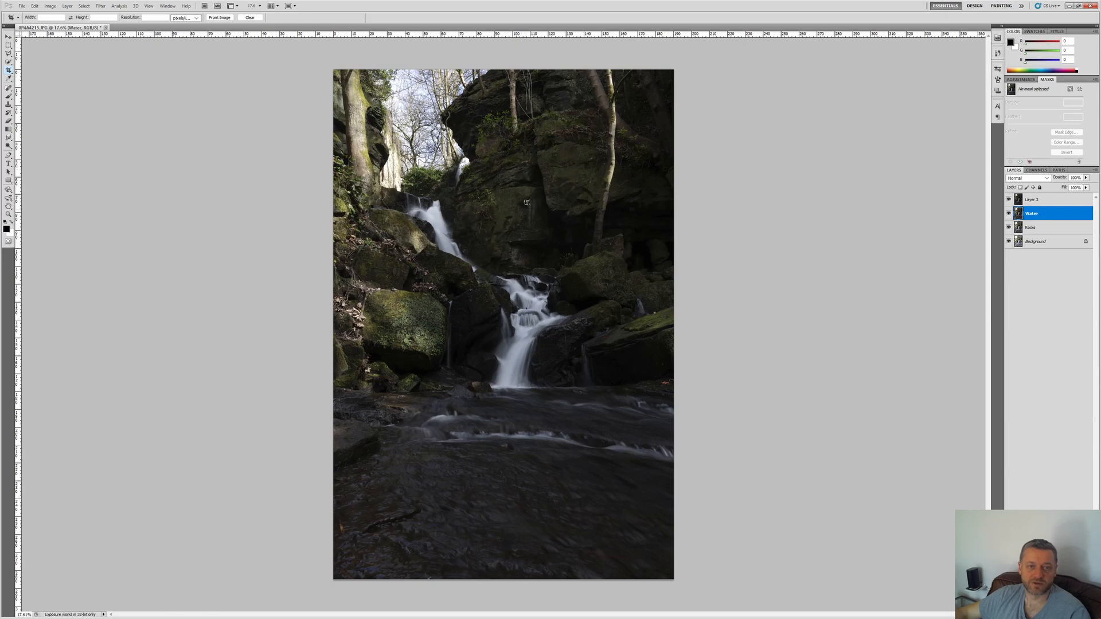
pyautogui.click(1038, 201)
pyautogui.doubleClick(1032, 199)
pyautogui.write('Top')
pyautogui.press('Return')
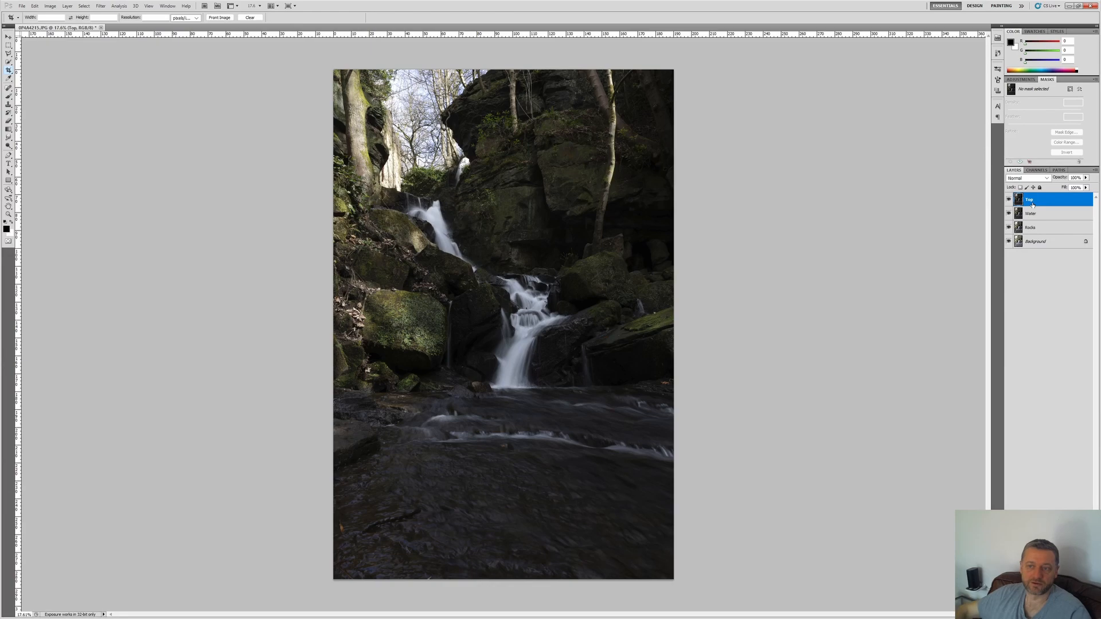
# Step: Leave only Rocks visible over the Background and give the Rocks layer a layer mask filled with black
pyautogui.moveTo(1008, 201); pyautogui.dragTo(1009, 229)
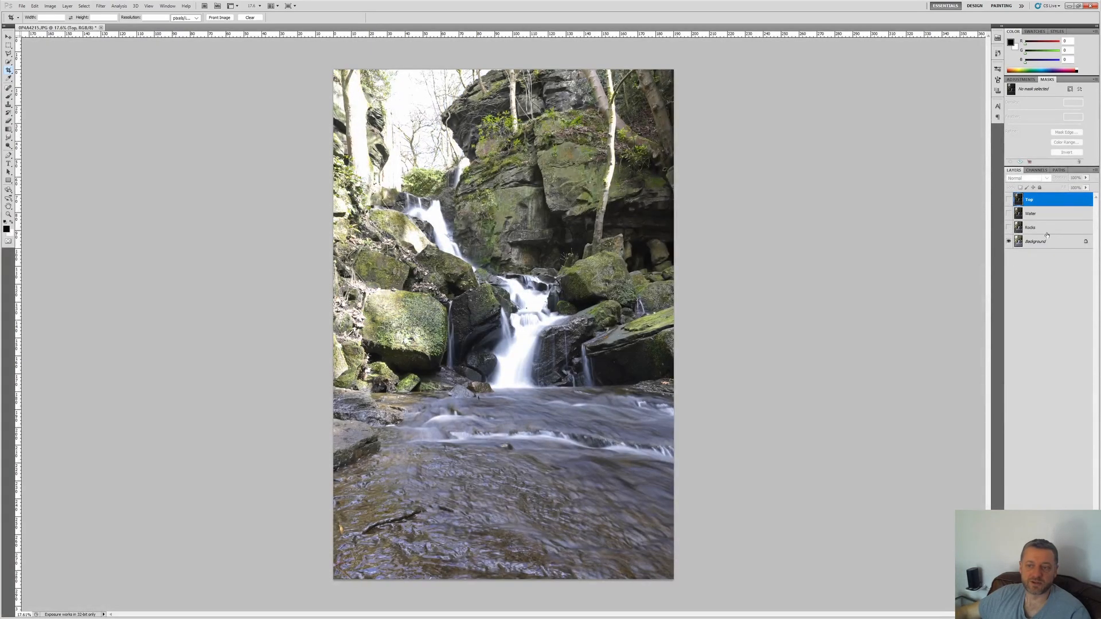
pyautogui.click(1009, 227)
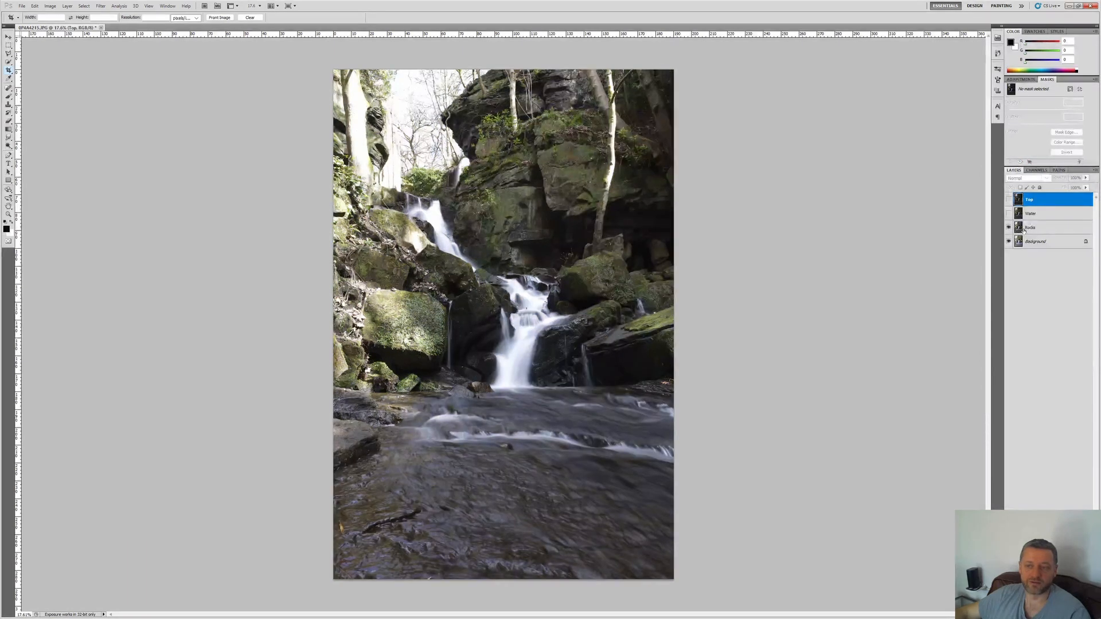
pyautogui.click(1026, 229)
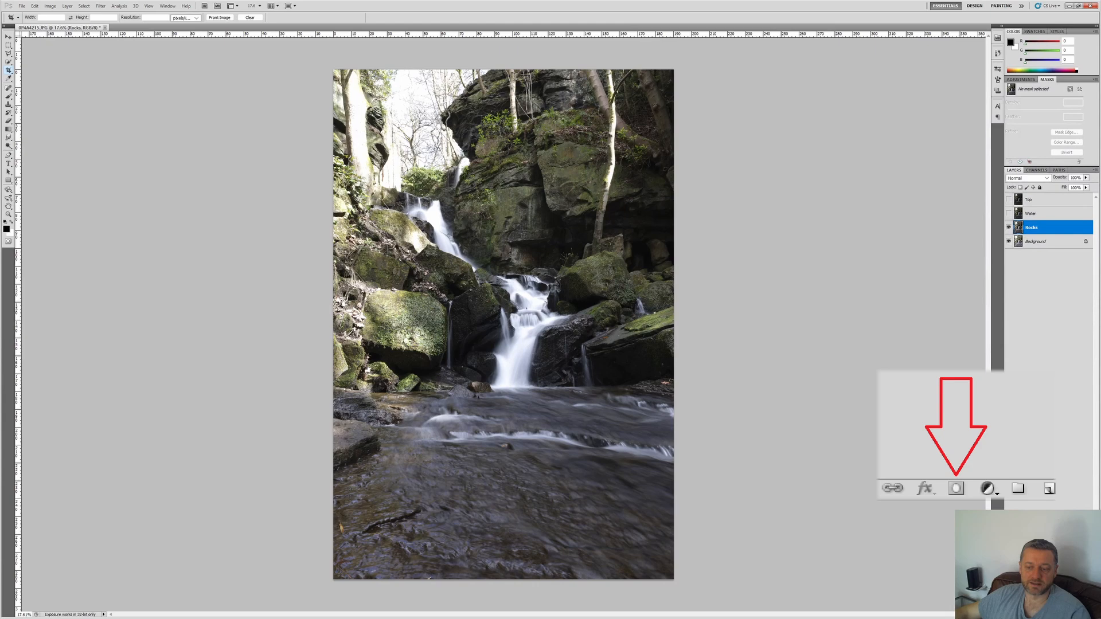
pyautogui.click(1038, 615)
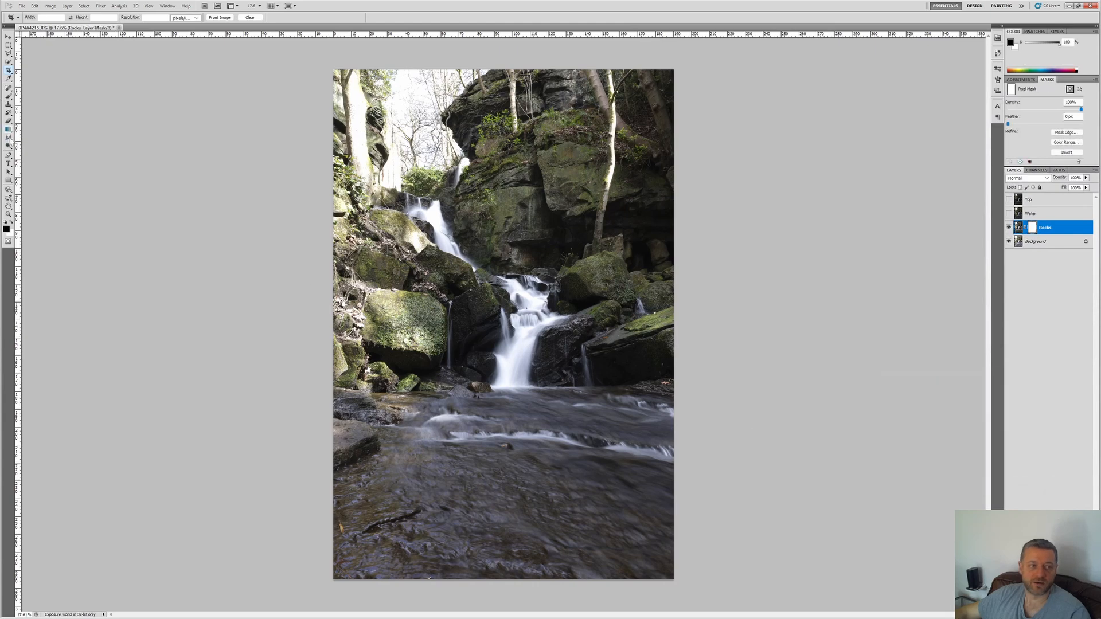
pyautogui.moveTo(11, 133); pyautogui.dragTo(33, 138)
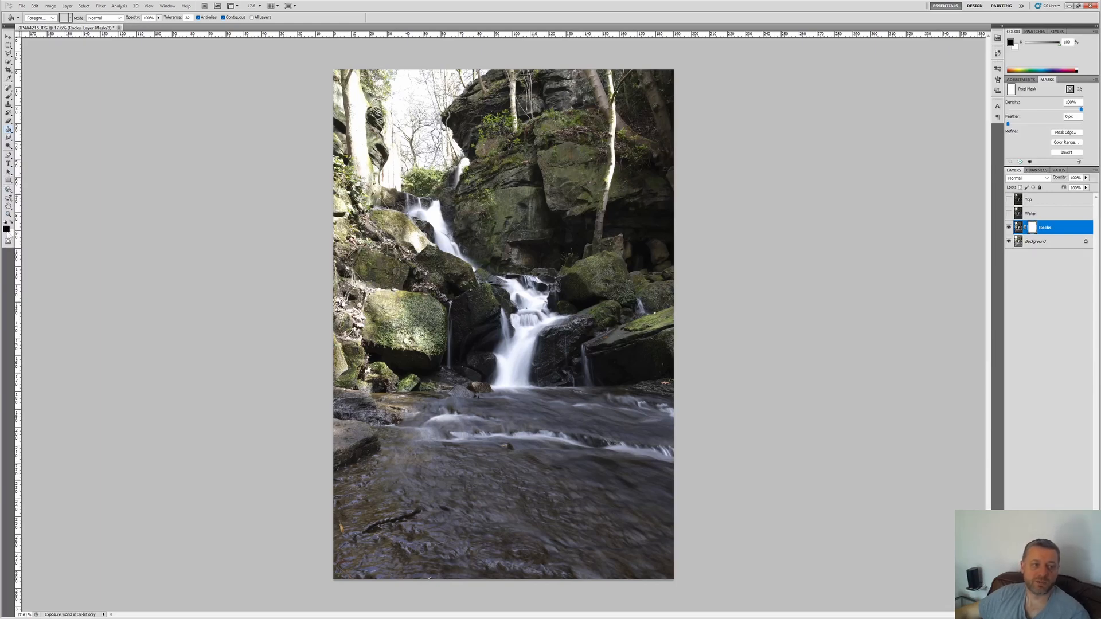
pyautogui.click(396, 220)
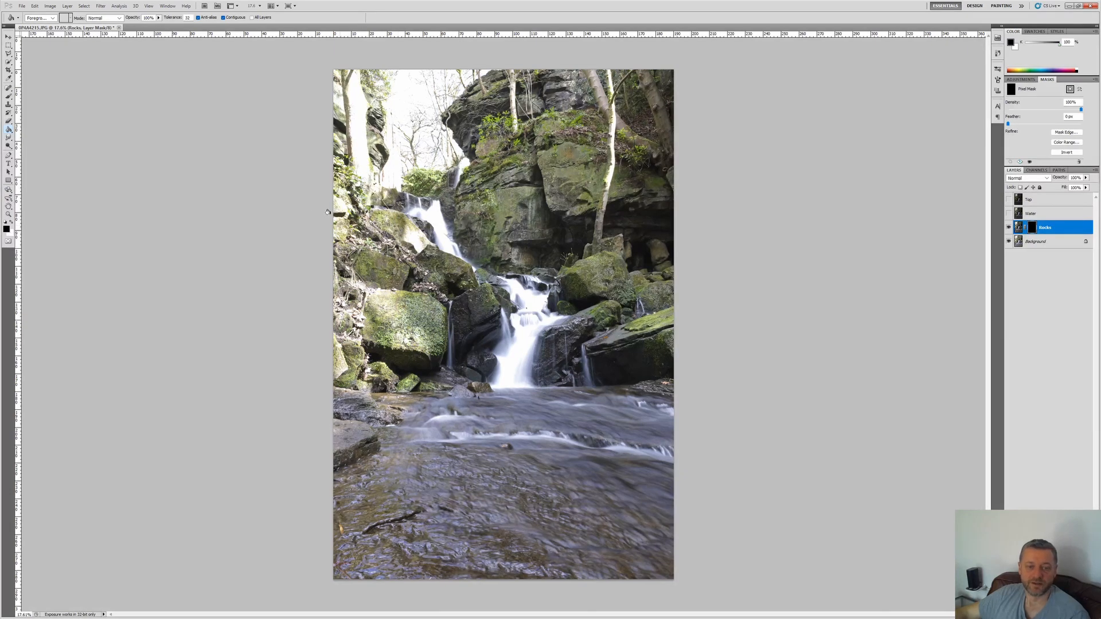
# Step: Paint in white on the Rocks mask with the Brush at 21% opacity to reveal parts of the darker exposure
pyautogui.press('b')
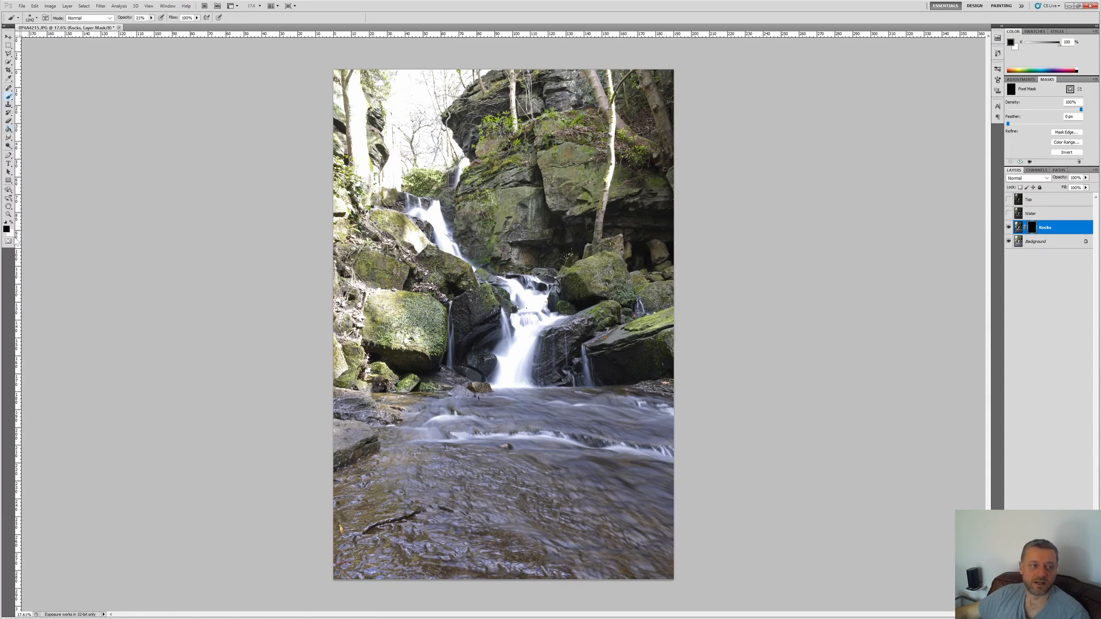
pyautogui.click(11, 222)
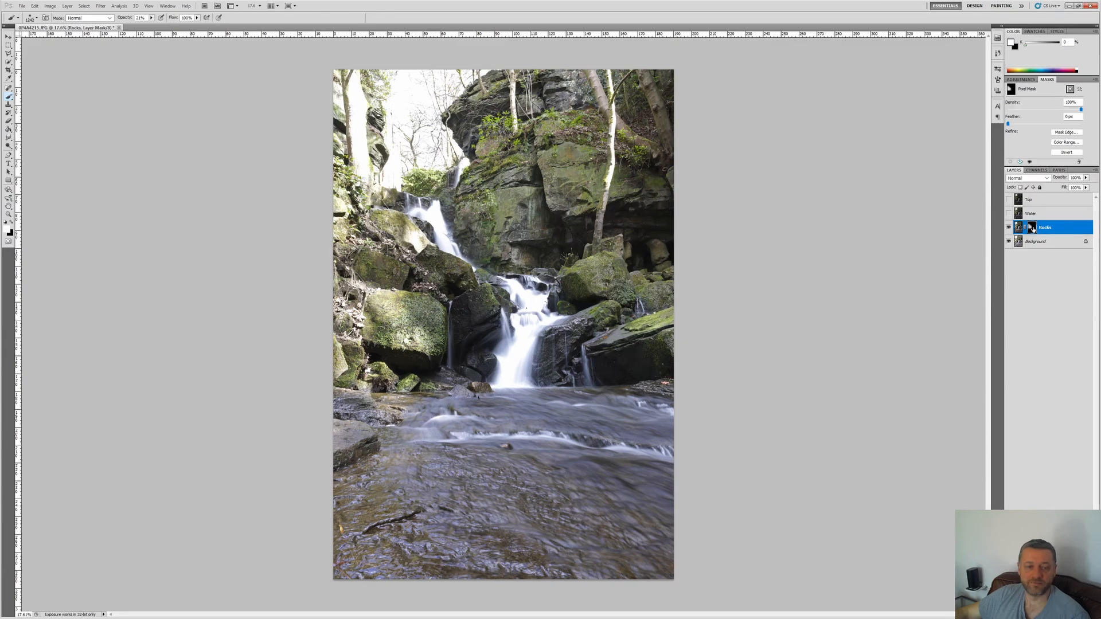
# Step: Compare the blend with and without the painted Rocks mask by repeatedly disabling and enabling the mask
pyautogui.keyDown('shift'); pyautogui.click(1032, 228); pyautogui.keyUp('shift')
pyautogui.keyDown('shift'); pyautogui.click(1032, 228); pyautogui.keyUp('shift')
pyautogui.keyDown('shift'); pyautogui.click(1032, 228); pyautogui.keyUp('shift')
pyautogui.keyDown('shift'); pyautogui.click(1032, 228); pyautogui.keyUp('shift')
pyautogui.keyDown('shift'); pyautogui.click(1032, 229); pyautogui.keyUp('shift')
pyautogui.keyDown('shift'); pyautogui.click(1032, 229); pyautogui.keyUp('shift')
pyautogui.keyDown('shift'); pyautogui.click(1032, 229); pyautogui.keyUp('shift')
pyautogui.keyDown('shift'); pyautogui.click(1032, 229); pyautogui.keyUp('shift')
pyautogui.keyDown('shift'); pyautogui.click(1033, 228); pyautogui.keyUp('shift')
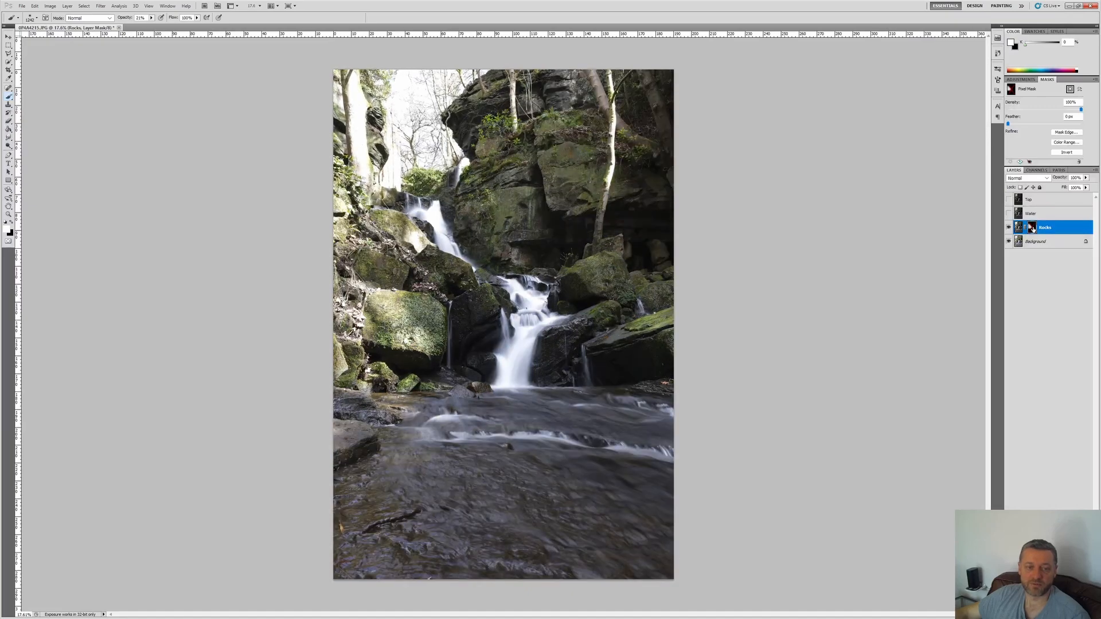
pyautogui.keyDown('shift'); pyautogui.click(1032, 228); pyautogui.keyUp('shift')
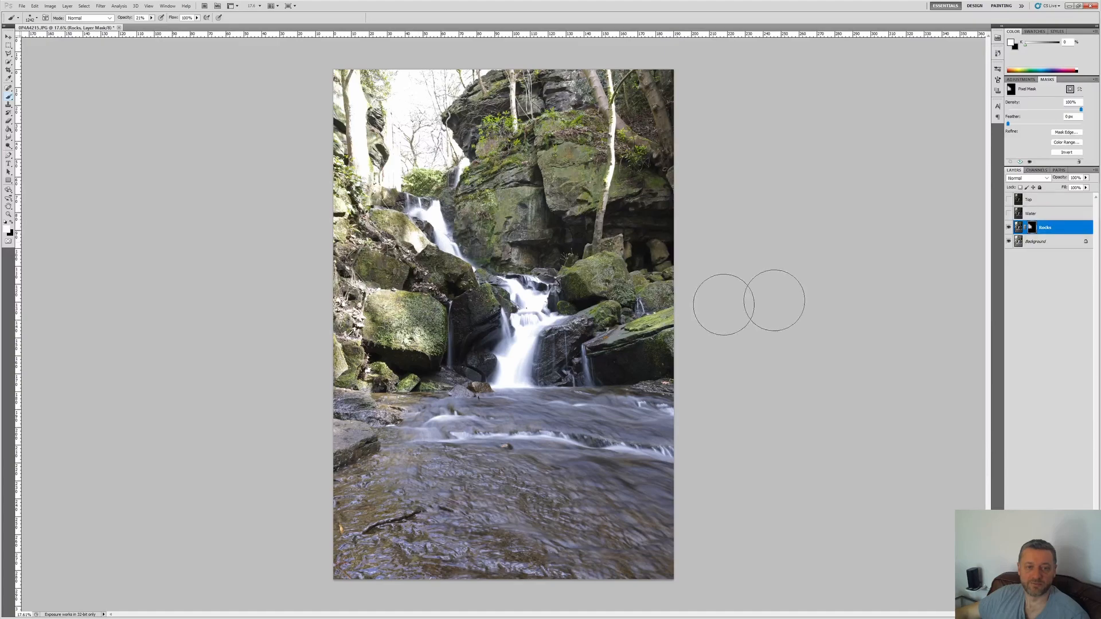
pyautogui.keyDown('shift'); pyautogui.click(1033, 228); pyautogui.keyUp('shift')
pyautogui.keyDown('shift'); pyautogui.click(1032, 228); pyautogui.keyUp('shift')
pyautogui.keyDown('shift'); pyautogui.click(1032, 228); pyautogui.keyUp('shift')
pyautogui.keyDown('shift'); pyautogui.click(1033, 228); pyautogui.keyUp('shift')
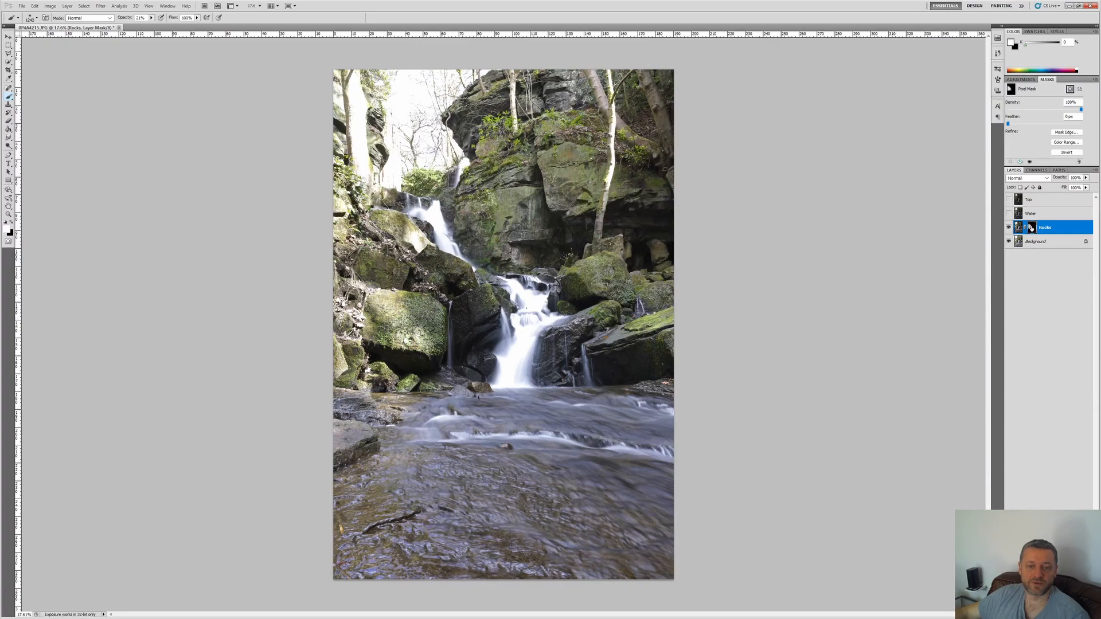
pyautogui.keyDown('shift'); pyautogui.click(1032, 228); pyautogui.keyUp('shift')
pyautogui.keyDown('shift'); pyautogui.click(1032, 228); pyautogui.keyUp('shift')
pyautogui.keyDown('shift'); pyautogui.click(1032, 228); pyautogui.keyUp('shift')
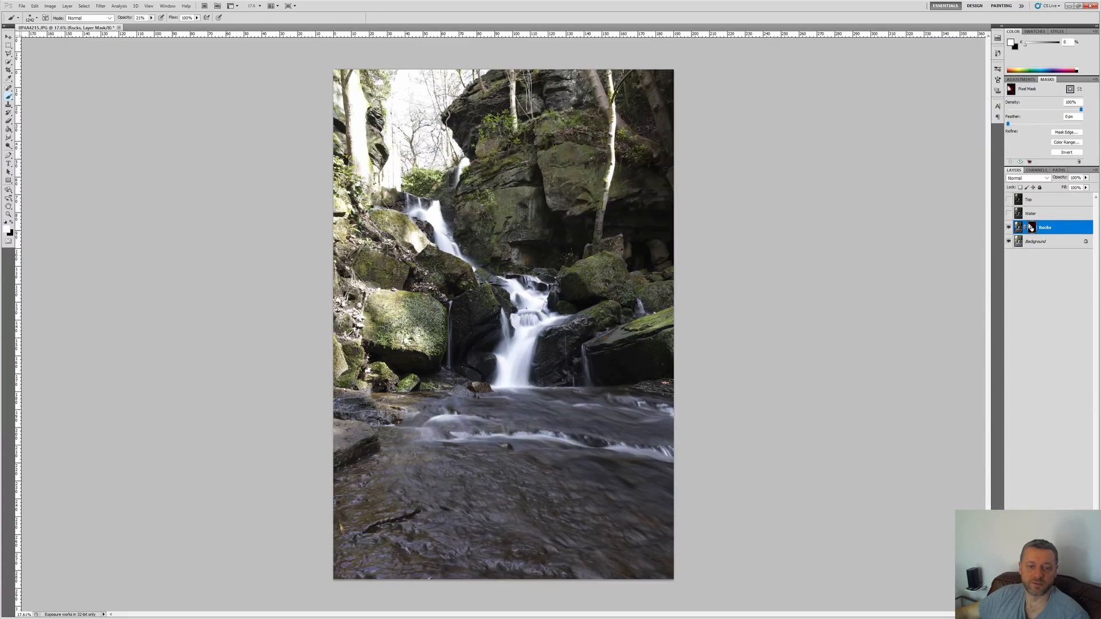
pyautogui.keyDown('shift'); pyautogui.click(1032, 228); pyautogui.keyUp('shift')
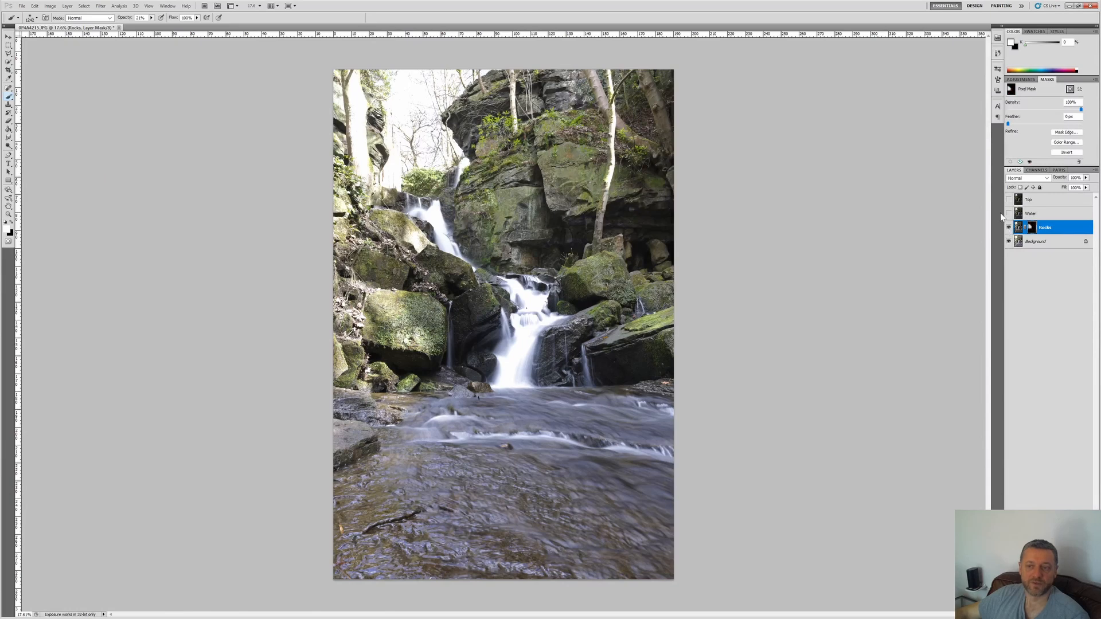
# Step: Show the Water layer and add a layer mask to it
pyautogui.click(1008, 214)
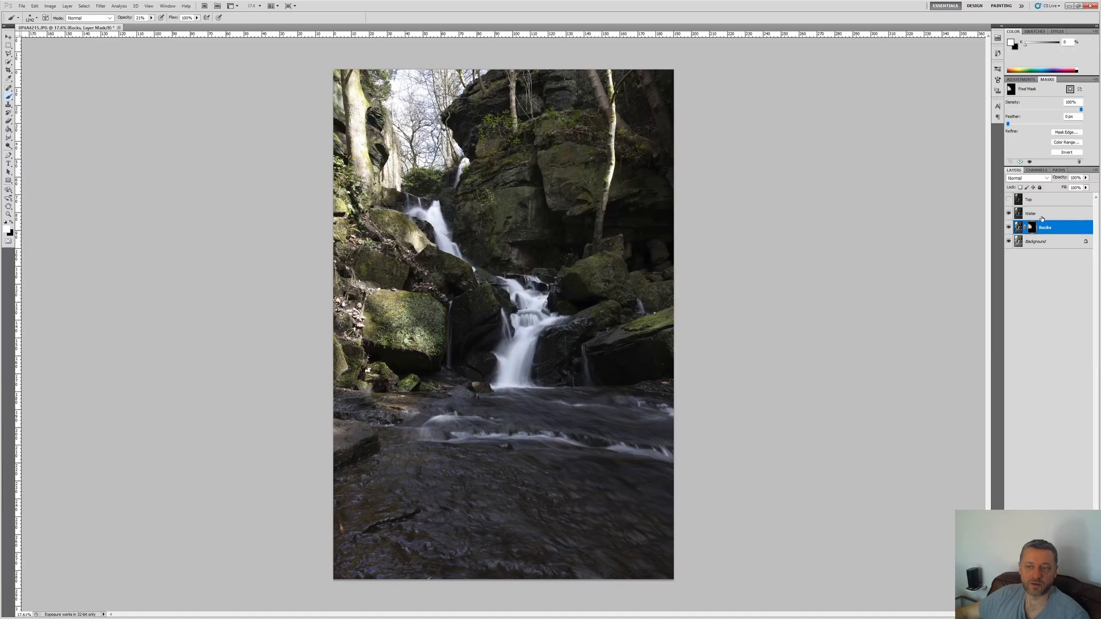
pyautogui.click(1041, 217)
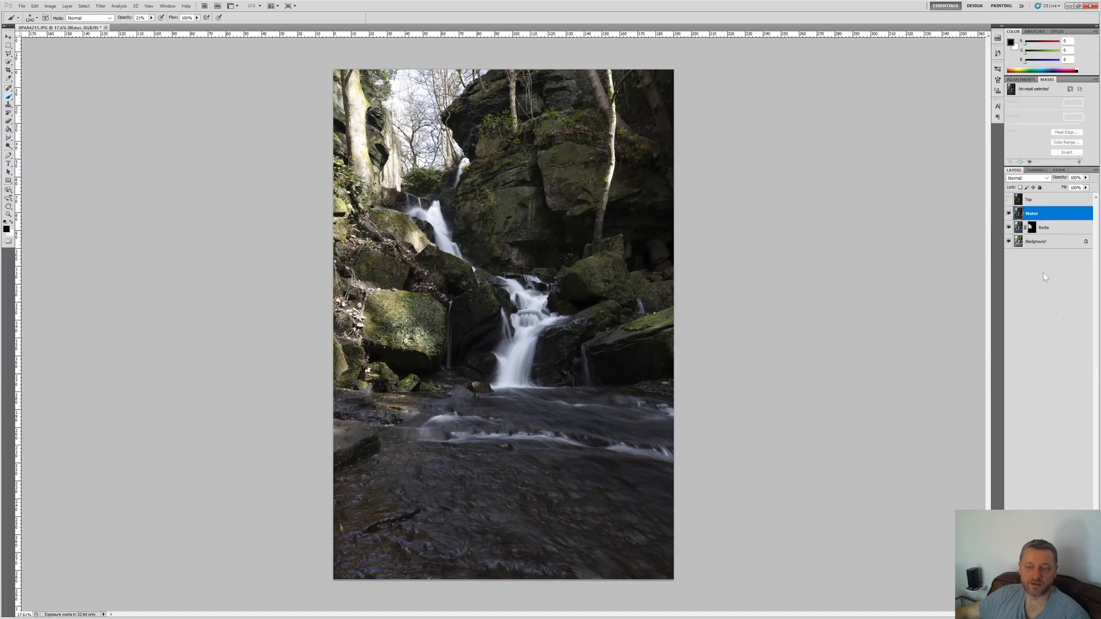
pyautogui.click(1036, 614)
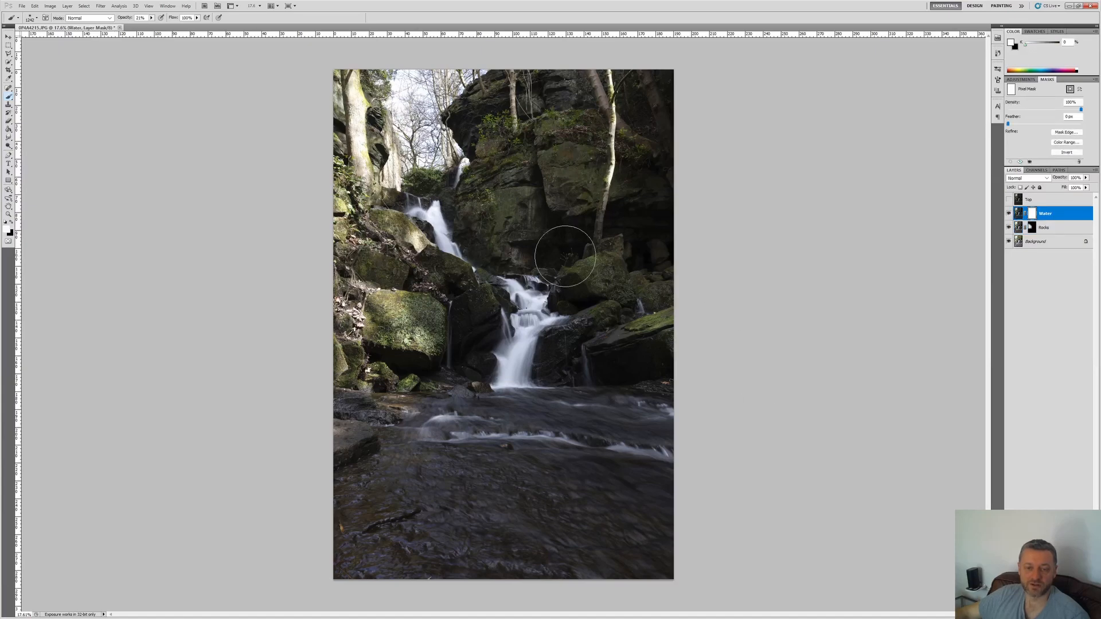
# Step: Fill the Water layer's mask with black
pyautogui.press('g')
pyautogui.press('x')
pyautogui.click(460, 237)
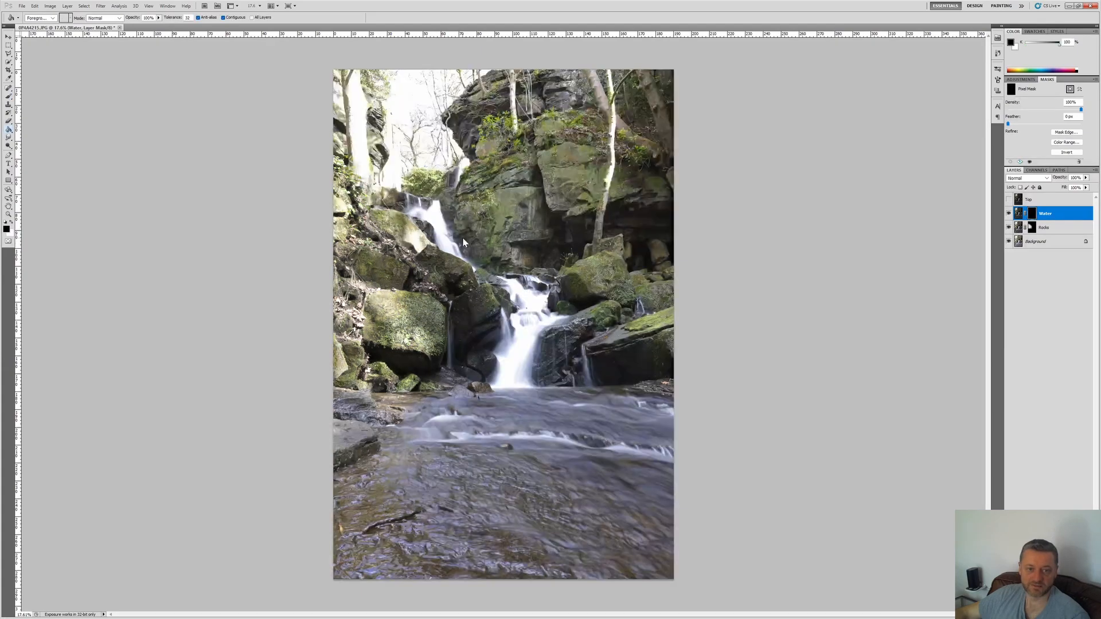
# Step: Paint in white on the Water mask along the waterfall at 21% opacity, using a smaller brush for the finer strokes
pyautogui.press('b')
pyautogui.press('x')
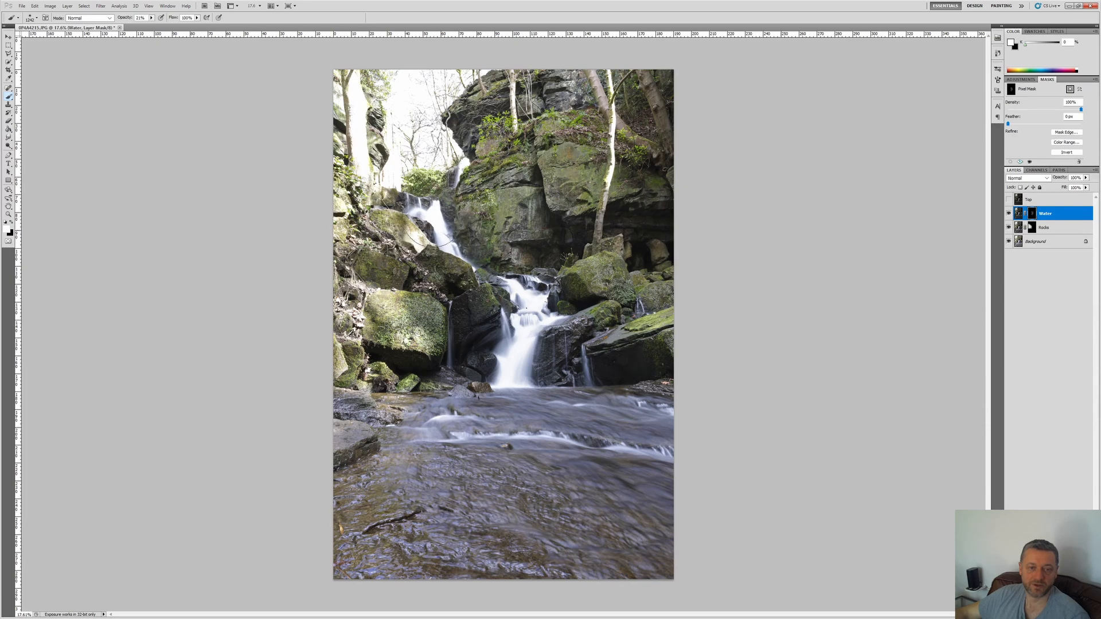
pyautogui.moveTo(463, 245); pyautogui.dragTo(451, 253)
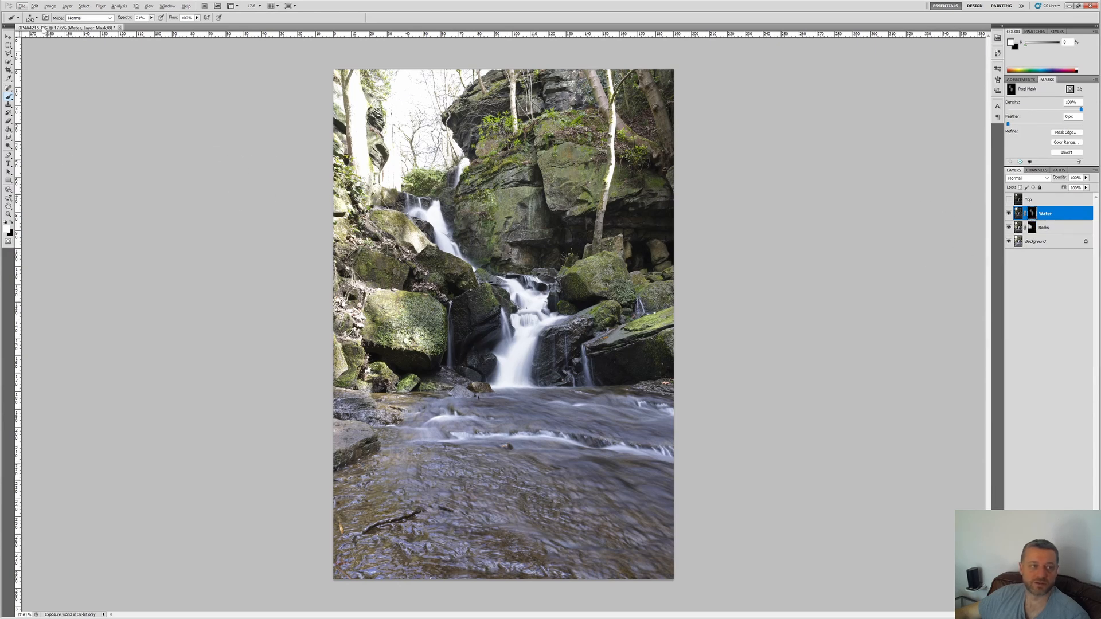
pyautogui.click(37, 18)
pyautogui.click(51, 38)
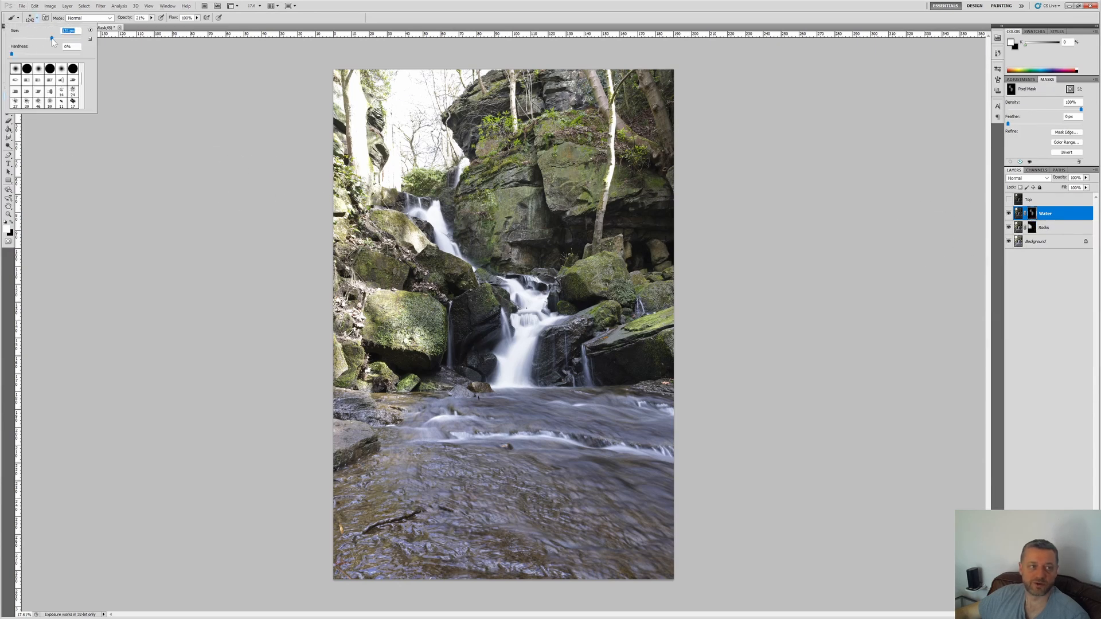
pyautogui.moveTo(51, 39); pyautogui.dragTo(70, 42)
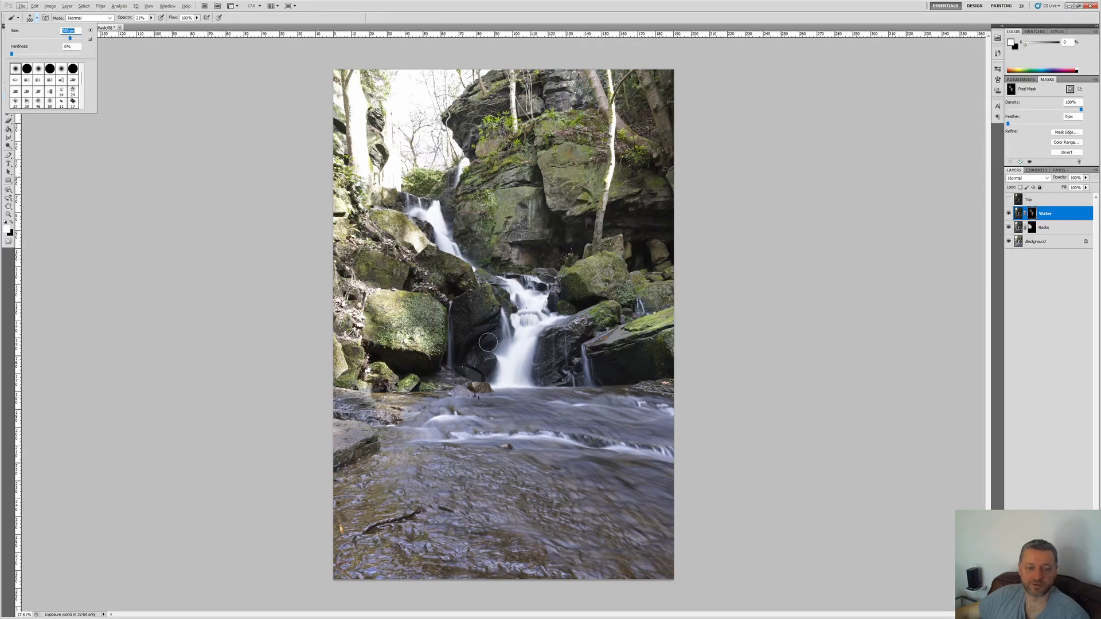
pyautogui.click(552, 52)
pyautogui.scroll(5, 530, 332)
pyautogui.scroll(2, 529, 332)
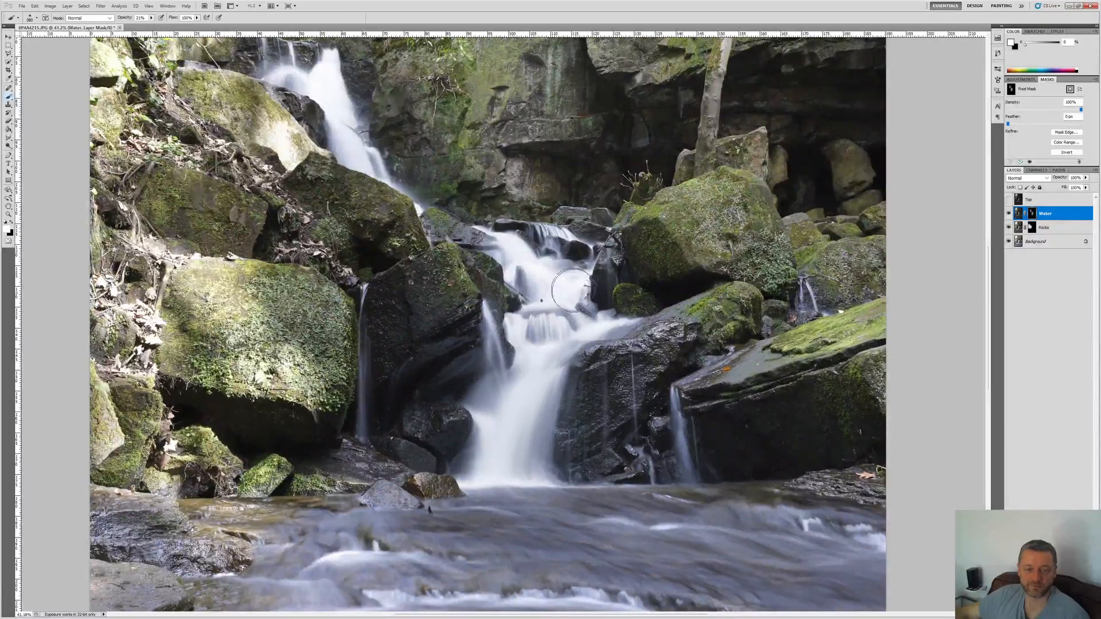
pyautogui.scroll(3, 551, 458)
pyautogui.scroll(-2, 564, 484)
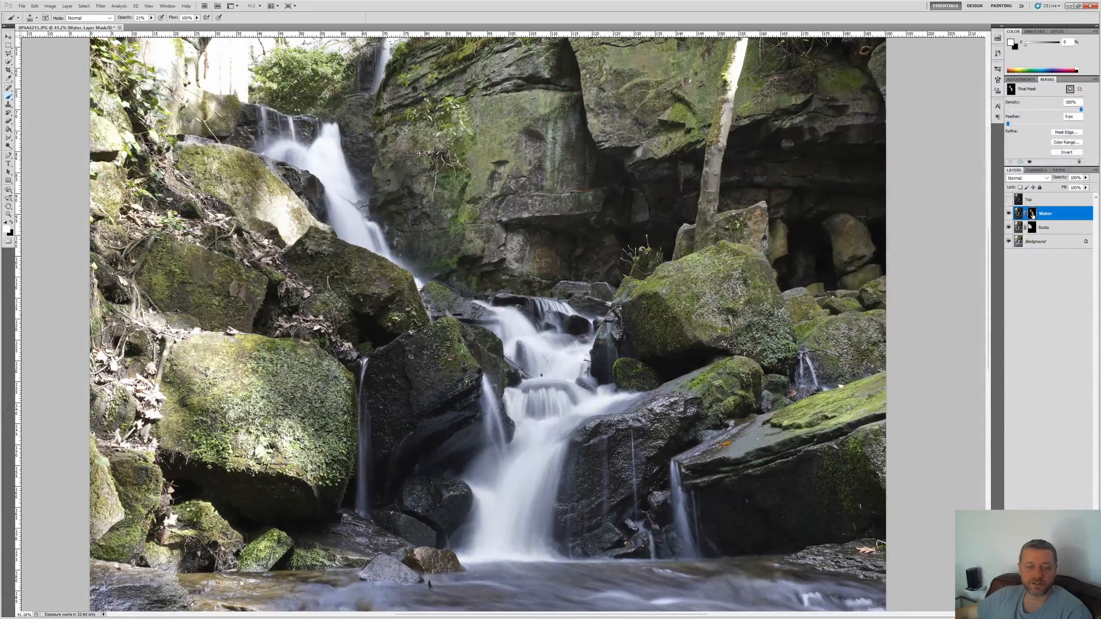
# Step: Compare the blend with and without the painted Water mask by repeatedly disabling and enabling the mask
pyautogui.keyDown('shift'); pyautogui.click(1032, 215); pyautogui.keyUp('shift')
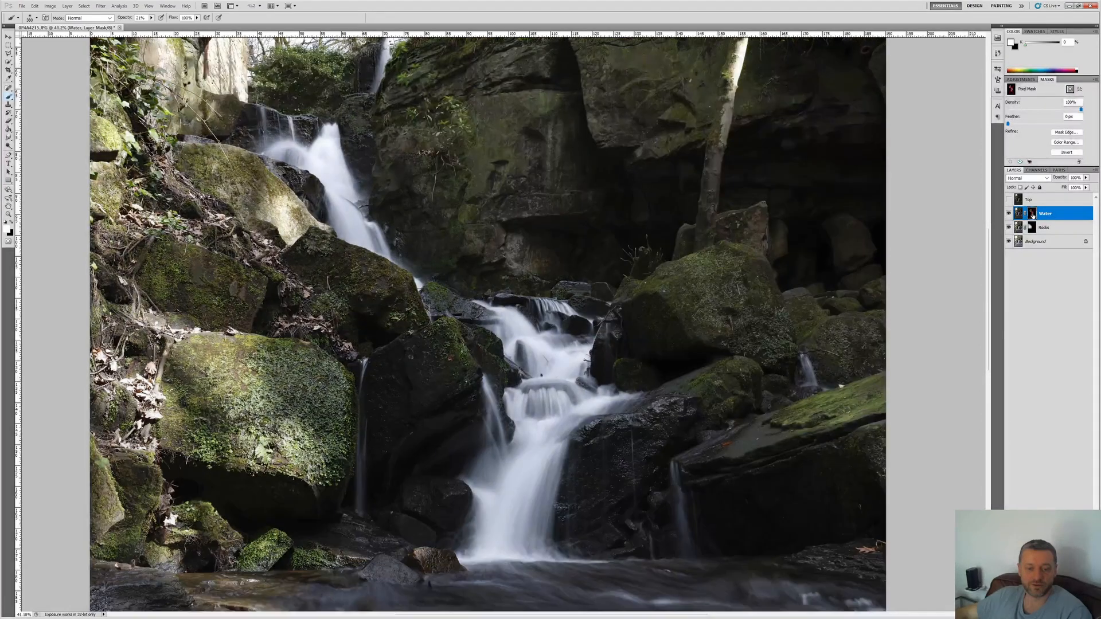
pyautogui.keyDown('shift'); pyautogui.click(1032, 215); pyautogui.keyUp('shift')
pyautogui.keyDown('shift'); pyautogui.click(1032, 214); pyautogui.keyUp('shift')
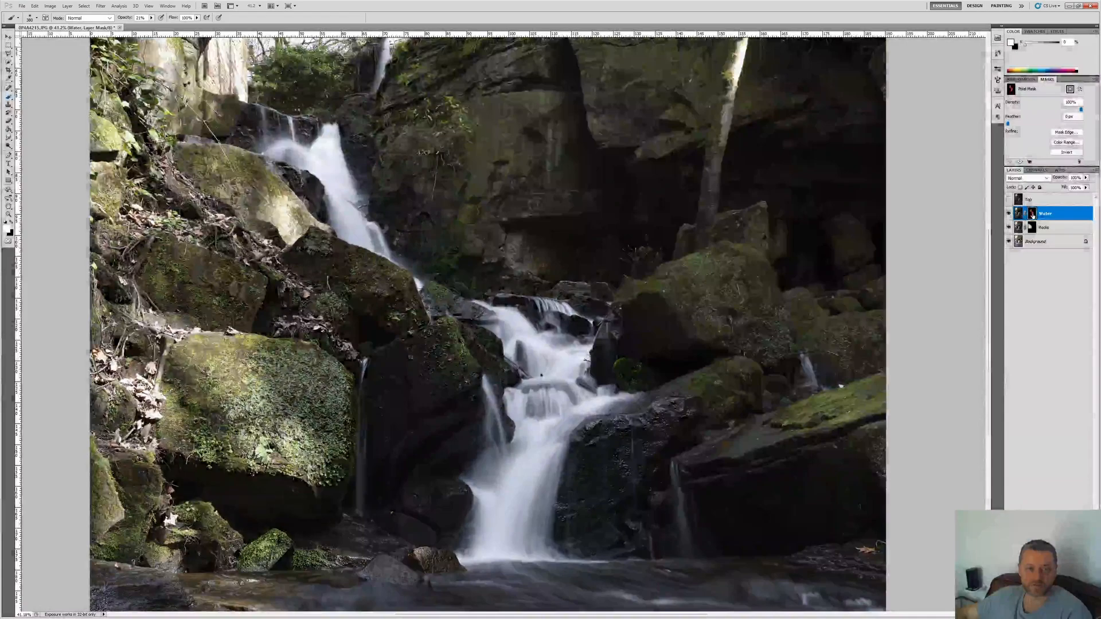
pyautogui.keyDown('shift'); pyautogui.click(1032, 215); pyautogui.keyUp('shift')
pyautogui.keyDown('shift'); pyautogui.click(1032, 214); pyautogui.keyUp('shift')
pyautogui.keyDown('shift'); pyautogui.click(1032, 215); pyautogui.keyUp('shift')
# Step: Show the Top layer and give it a layer mask filled with black
pyautogui.scroll(-6, 719, 221)
pyautogui.scroll(1, 720, 221)
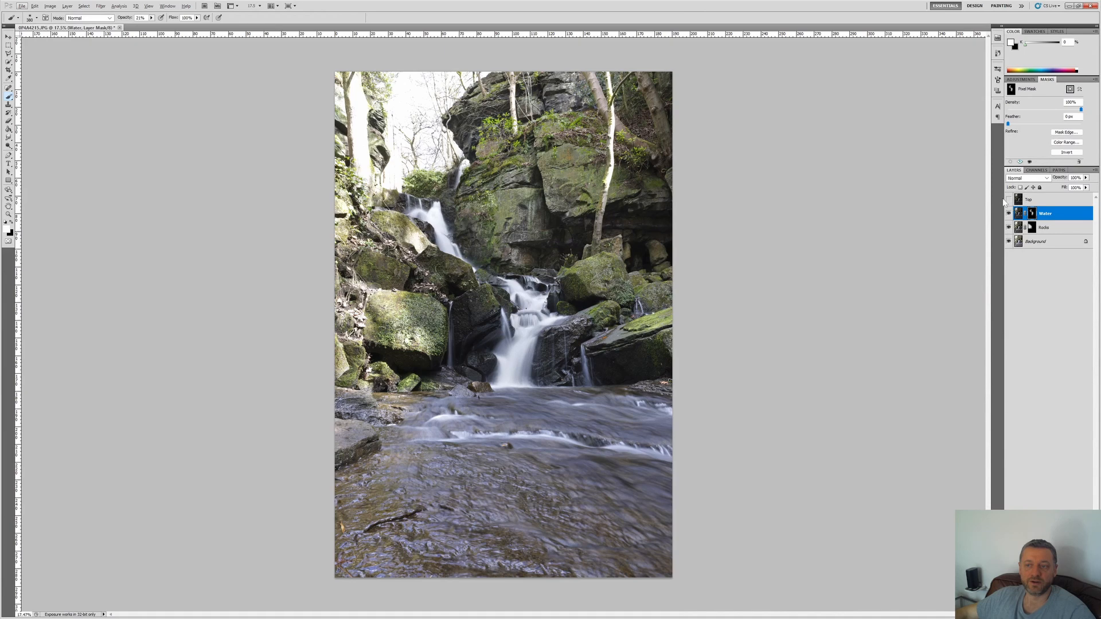
pyautogui.click(1008, 199)
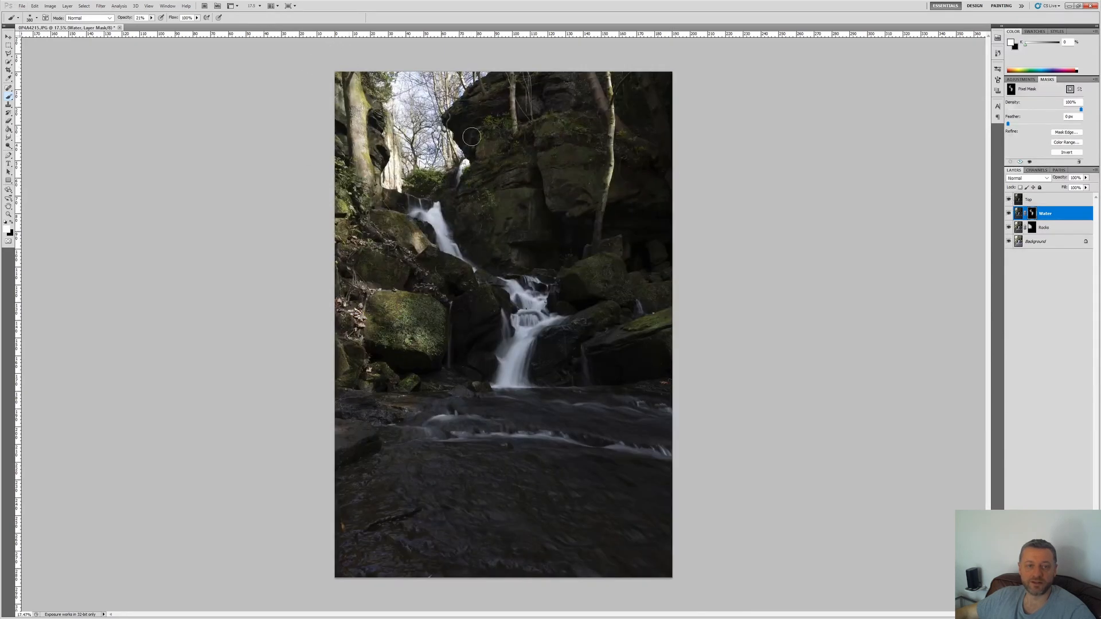
pyautogui.click(1047, 287)
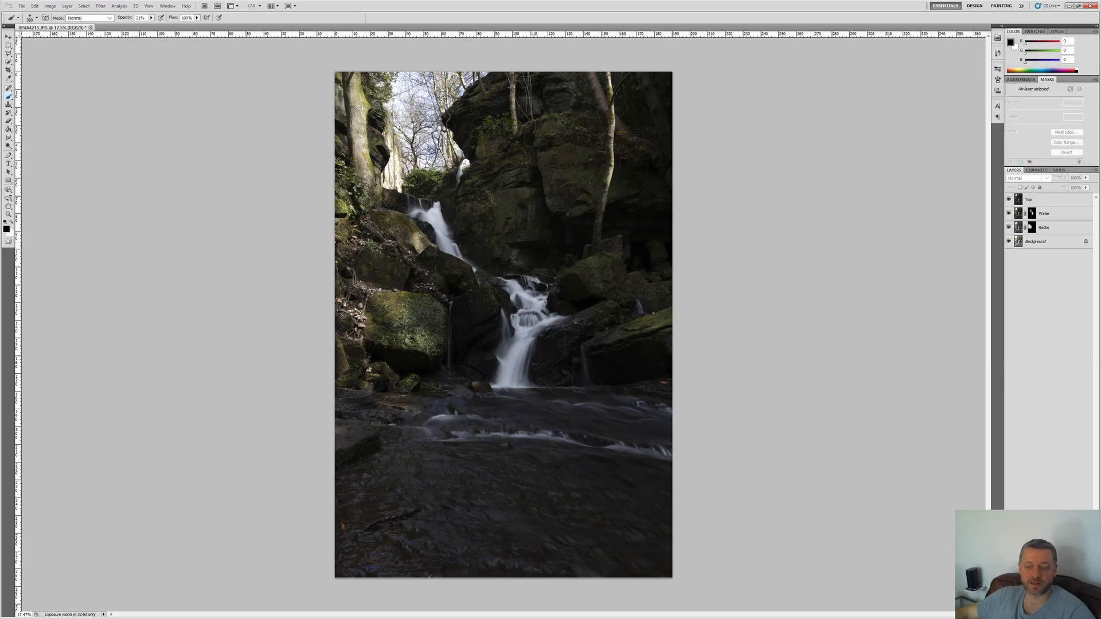
pyautogui.click(1058, 202)
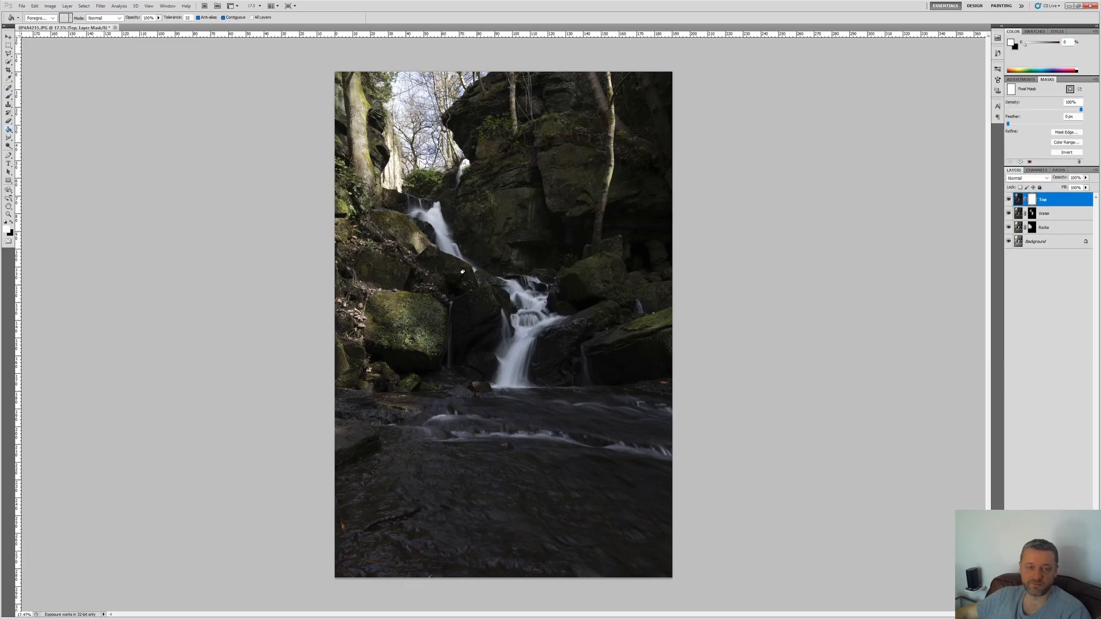
pyautogui.press('x')
pyautogui.click(463, 274)
pyautogui.press('b')
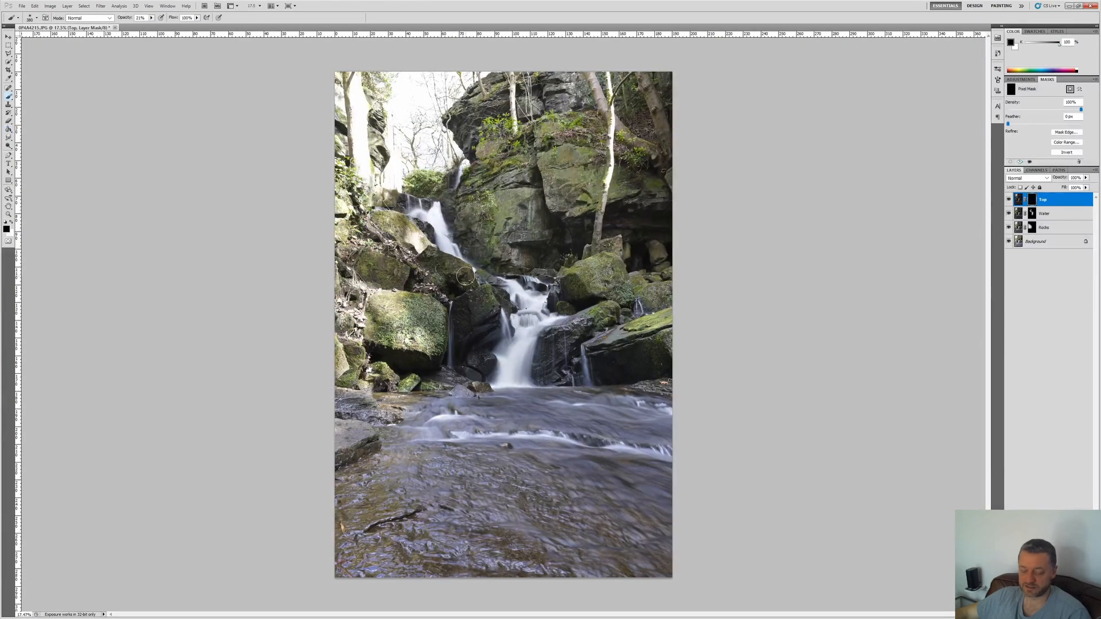
# Step: Paint in white on the Top mask over the bright sky and trees with an enlarged brush at 21% opacity
pyautogui.press('x')
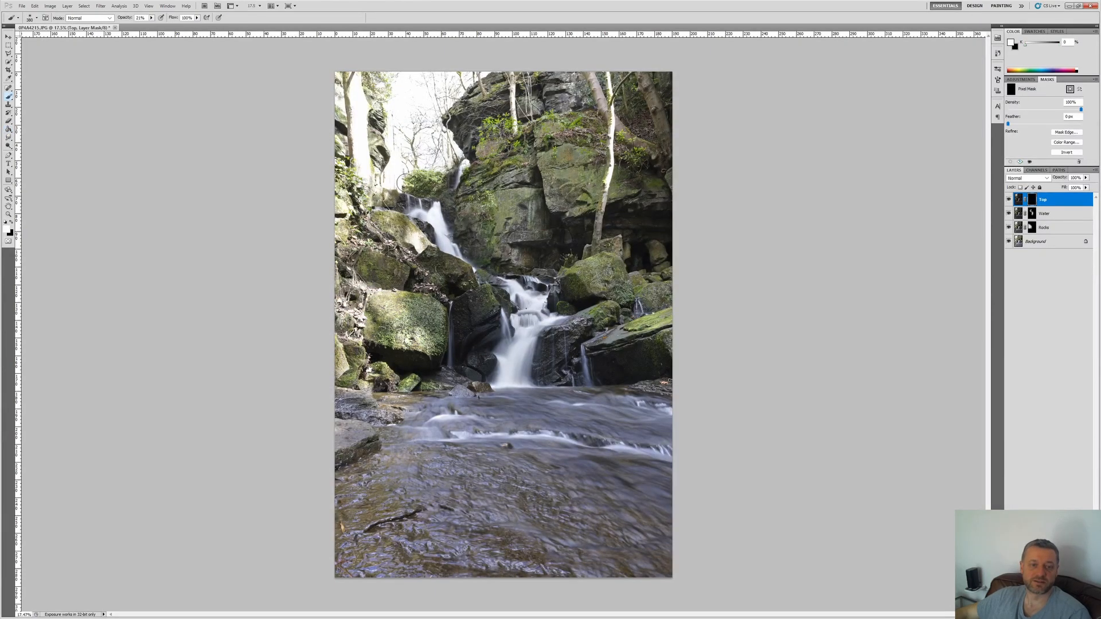
pyautogui.scroll(1, 384, 177)
pyautogui.scroll(-1, 340, 151)
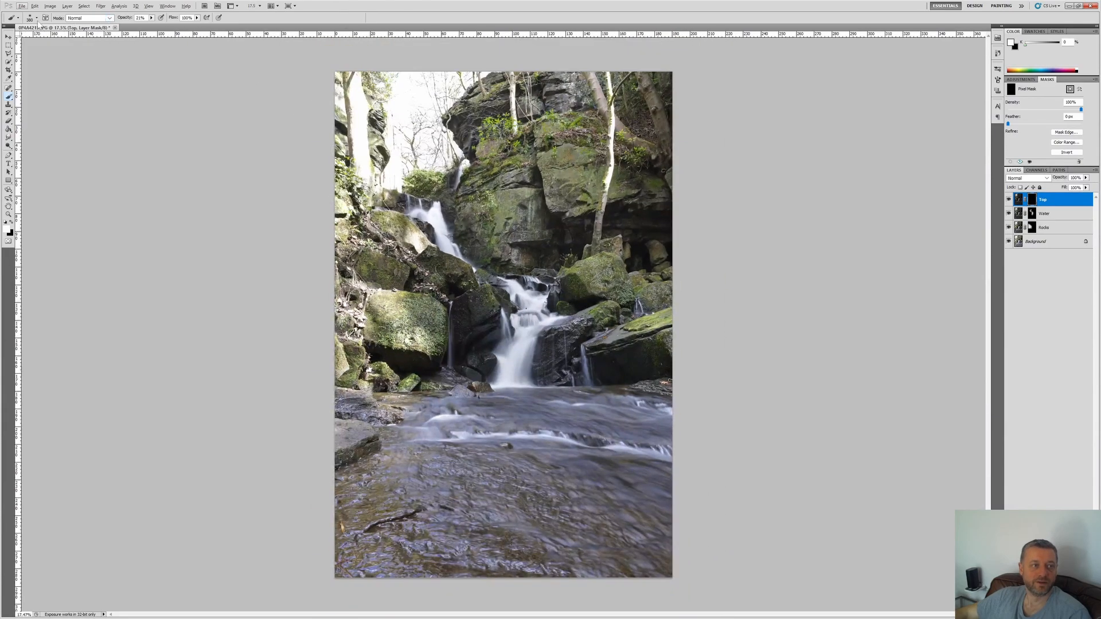
pyautogui.click(36, 19)
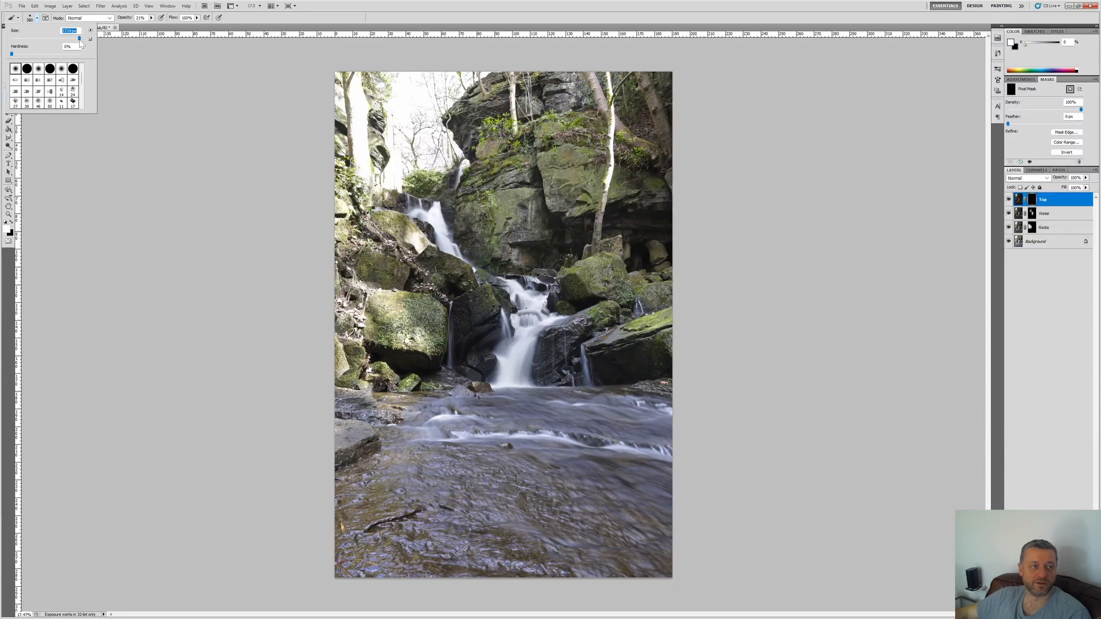
pyautogui.click(295, 151)
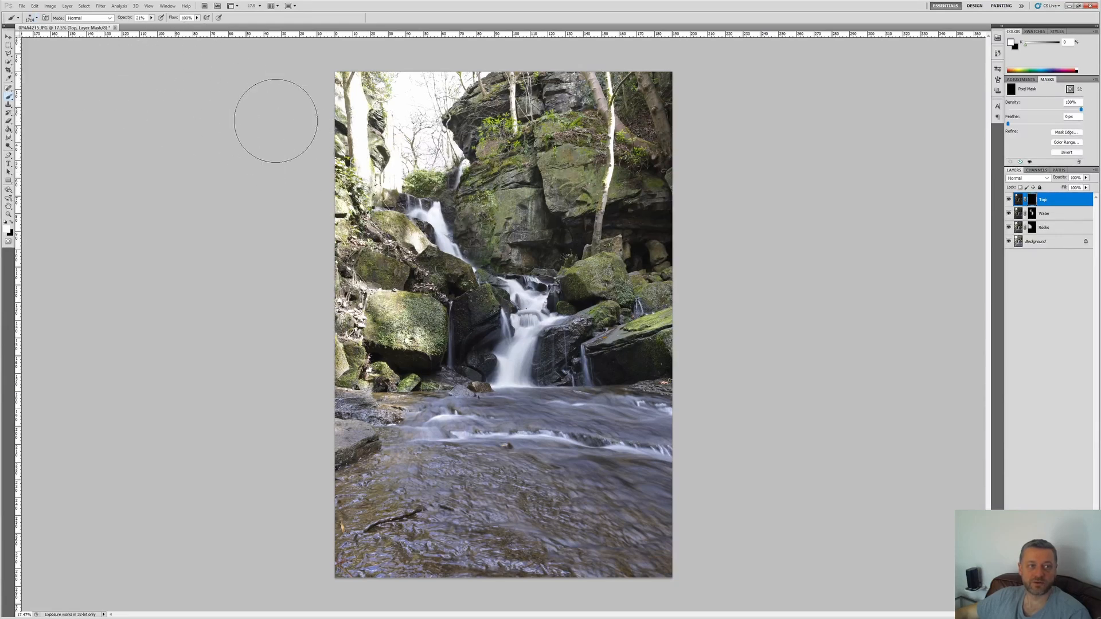
pyautogui.moveTo(302, 101)
pyautogui.mouseDown()
pyautogui.moveTo(526, 101)
pyautogui.moveTo(398, 162)
pyautogui.moveTo(359, 165)
pyautogui.moveTo(415, 102)
pyautogui.moveTo(354, 199)
pyautogui.moveTo(254, 206)
pyautogui.moveTo(326, 139)
pyautogui.moveTo(350, 75)
pyautogui.moveTo(317, 283)
pyautogui.moveTo(352, 96)
pyautogui.moveTo(477, 100)
pyautogui.moveTo(575, 65)
pyautogui.moveTo(520, 87)
pyautogui.moveTo(436, 93)
pyautogui.moveTo(420, 140)
pyautogui.moveTo(391, 99)
pyautogui.mouseUp()
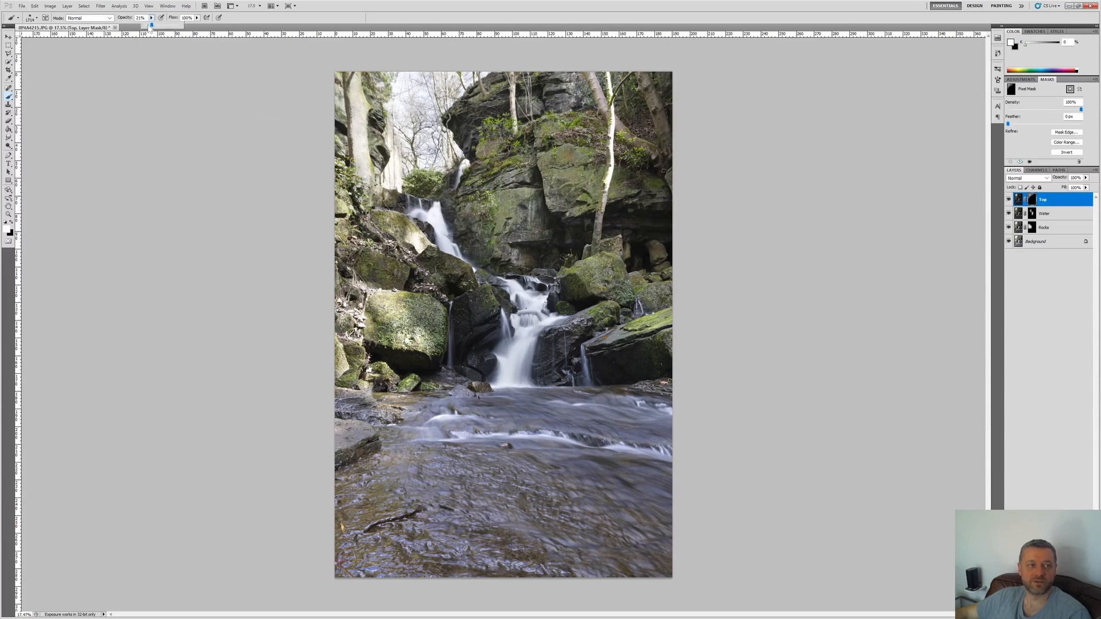
# Step: Lower the brush opacity to 10% and paint in white on the Top mask over the rocks around the waterfall
pyautogui.click(396, 127)
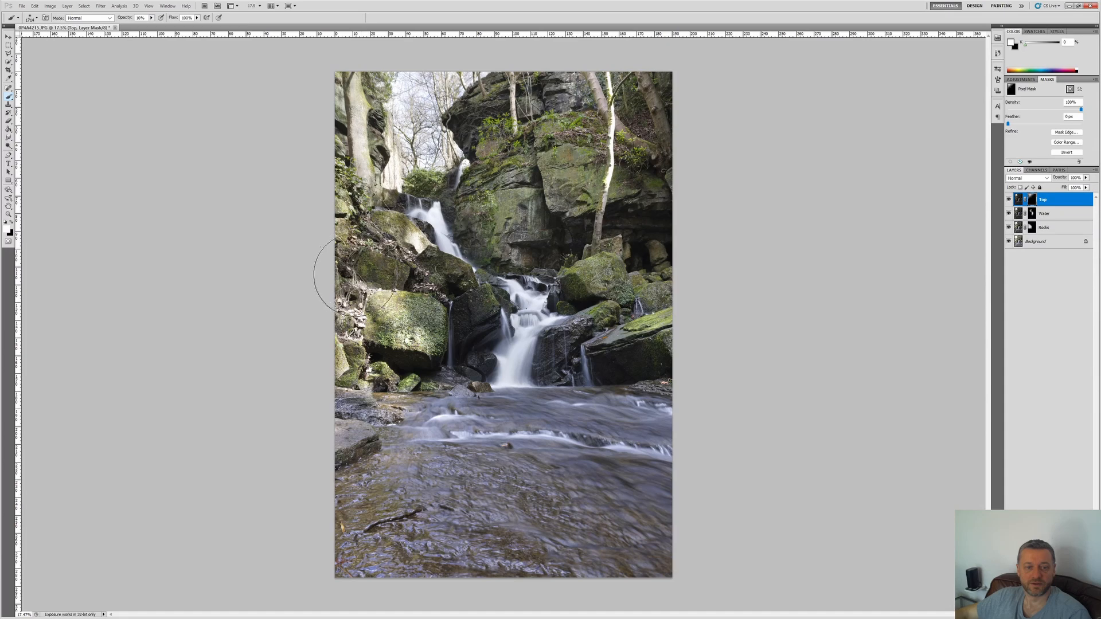
pyautogui.moveTo(463, 331)
pyautogui.mouseDown()
pyautogui.moveTo(444, 296)
pyautogui.moveTo(494, 306)
pyautogui.mouseUp()
pyautogui.moveTo(619, 326)
pyautogui.mouseDown()
pyautogui.moveTo(612, 304)
pyautogui.moveTo(626, 300)
pyautogui.mouseUp()
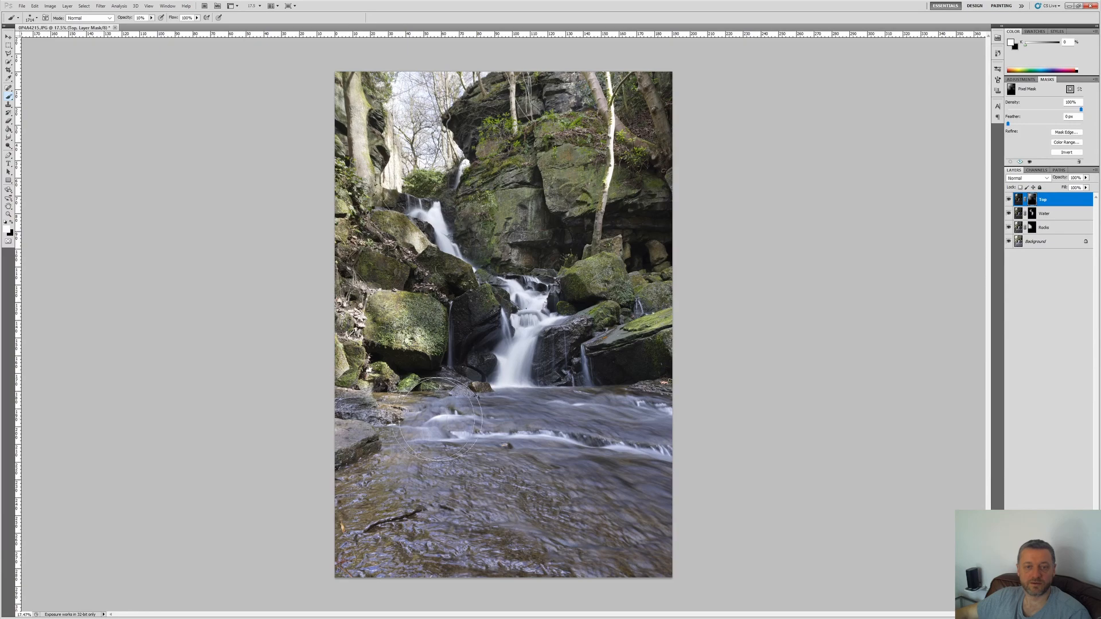
# Step: Compare the blend with and without the painted Top mask by repeatedly disabling and enabling the mask
pyautogui.keyDown('shift'); pyautogui.click(1030, 199); pyautogui.keyUp('shift')
pyautogui.keyDown('shift'); pyautogui.click(1031, 199); pyautogui.keyUp('shift')
pyautogui.keyDown('shift'); pyautogui.click(1031, 199); pyautogui.keyUp('shift')
pyautogui.keyDown('shift'); pyautogui.click(1031, 199); pyautogui.keyUp('shift')
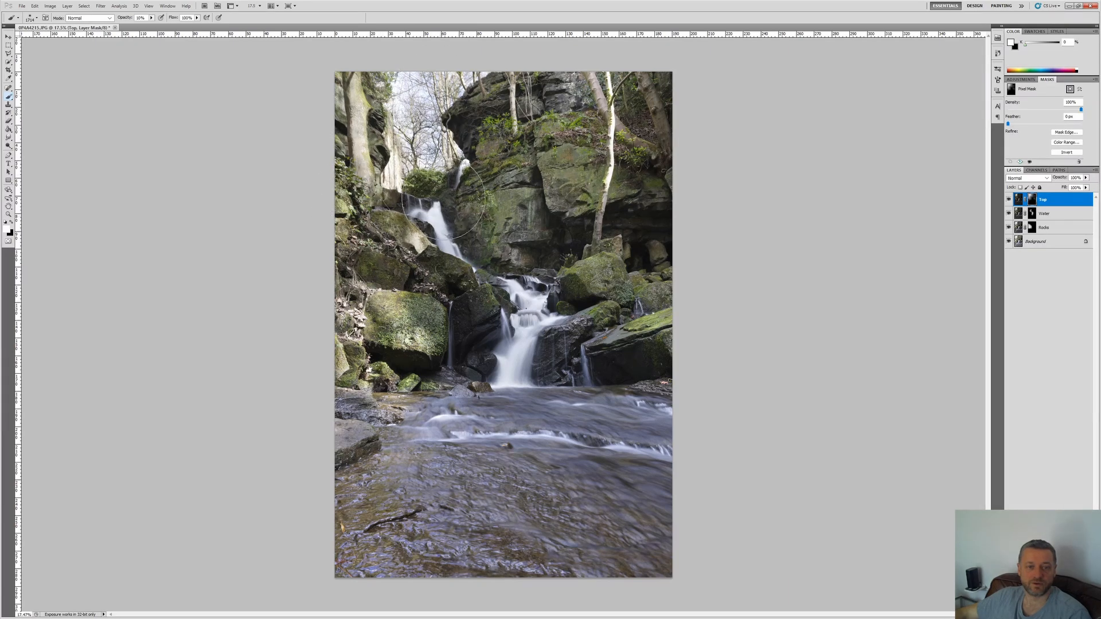
pyautogui.keyDown('shift'); pyautogui.click(1033, 200); pyautogui.keyUp('shift')
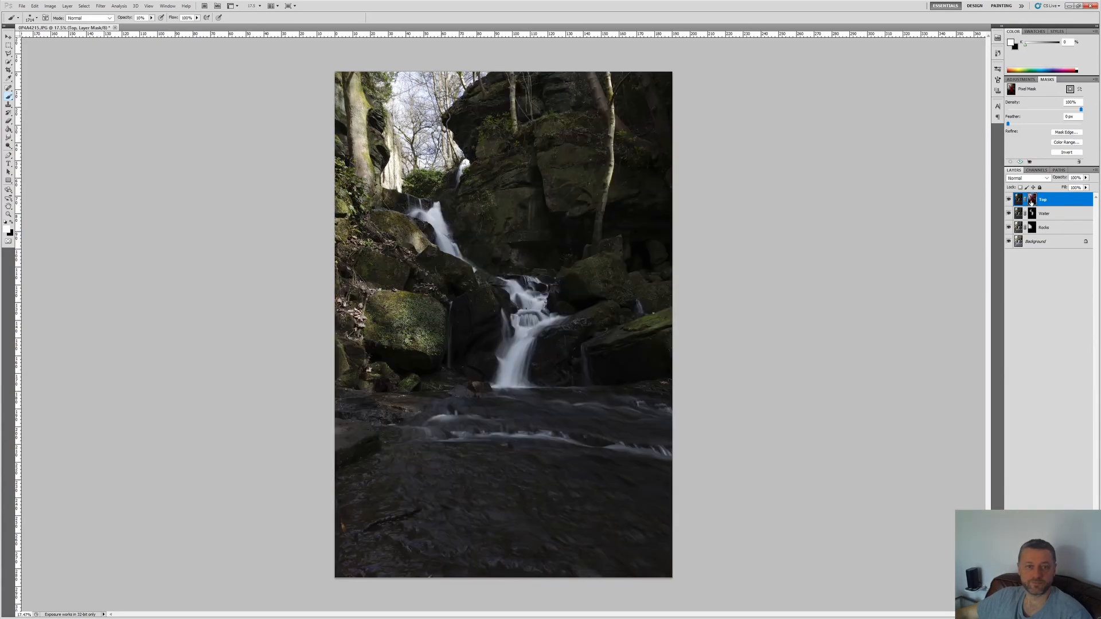
pyautogui.keyDown('shift'); pyautogui.click(1032, 201); pyautogui.keyUp('shift')
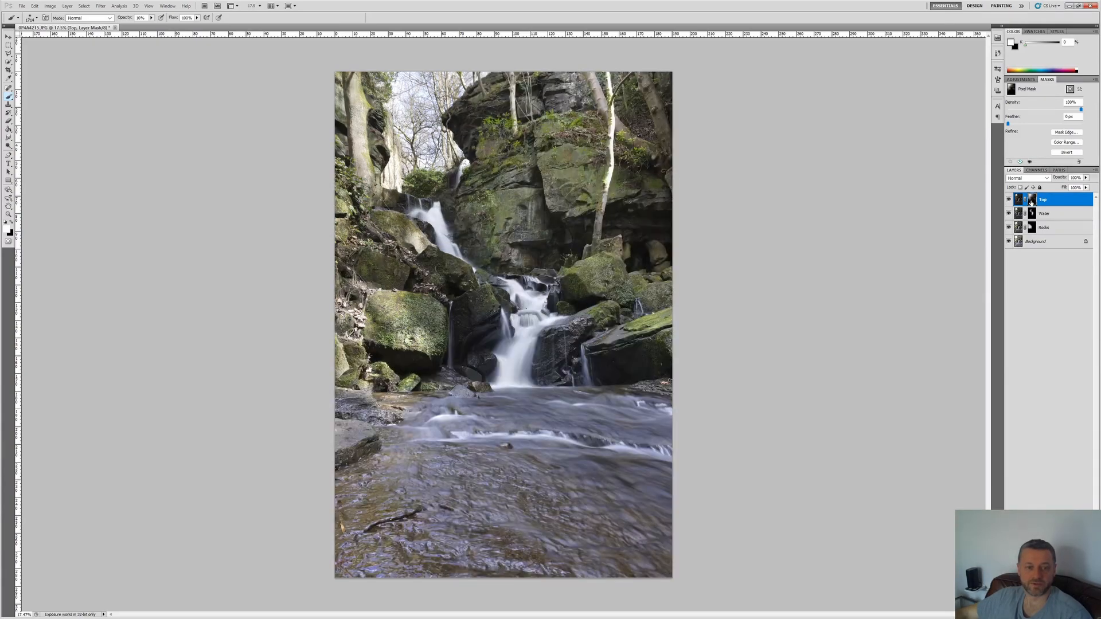
pyautogui.keyDown('shift'); pyautogui.click(1032, 200); pyautogui.keyUp('shift')
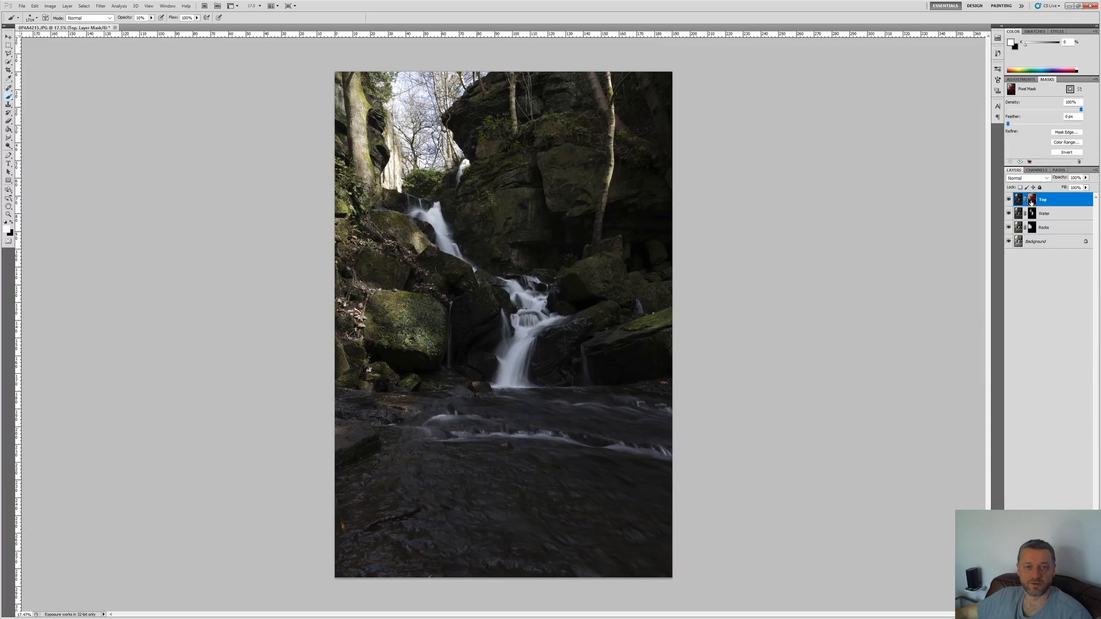
pyautogui.keyDown('shift'); pyautogui.click(1032, 200); pyautogui.keyUp('shift')
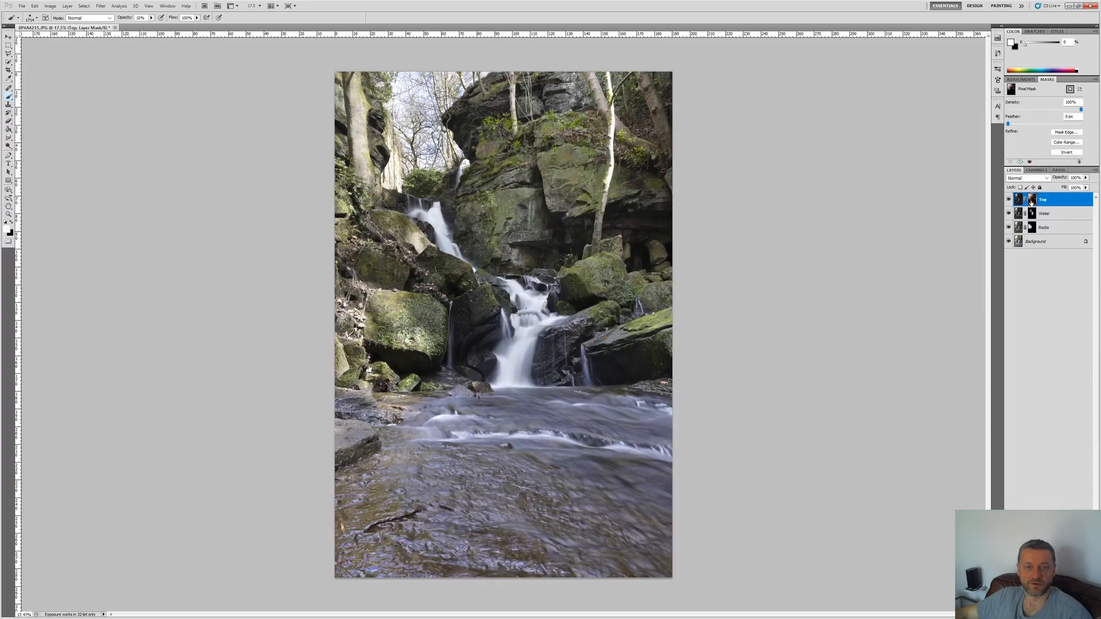
# Step: Darken the bright slender tree trunk by the cliff by painting in white on the Top mask with a smaller brush at 10% opacity
pyautogui.click(37, 19)
pyautogui.click(43, 38)
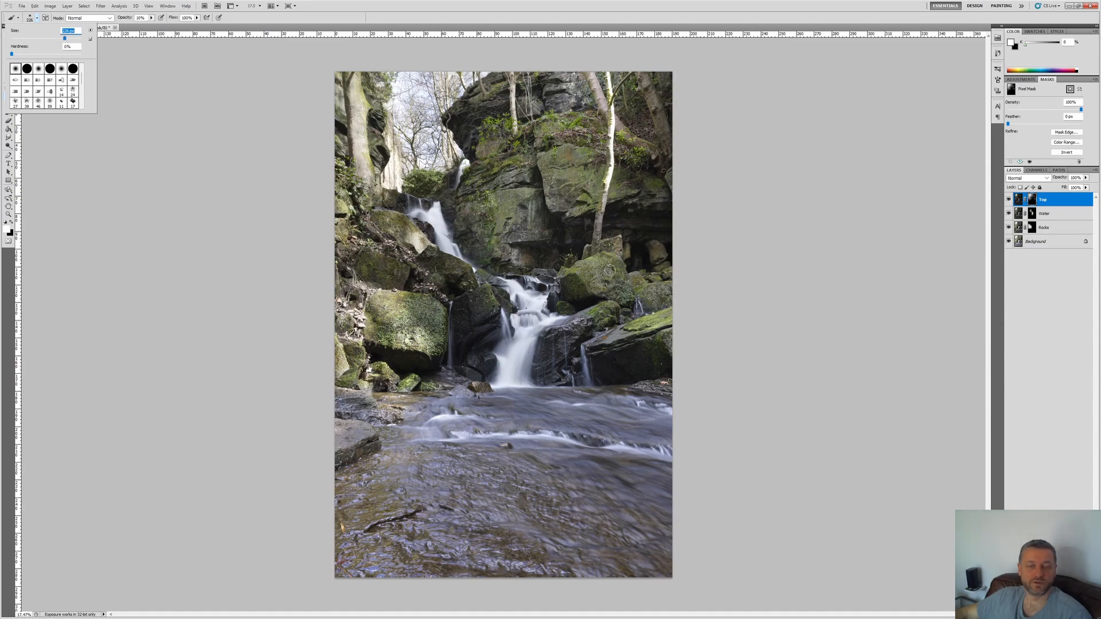
pyautogui.click(694, 222)
pyautogui.scroll(5, 637, 226)
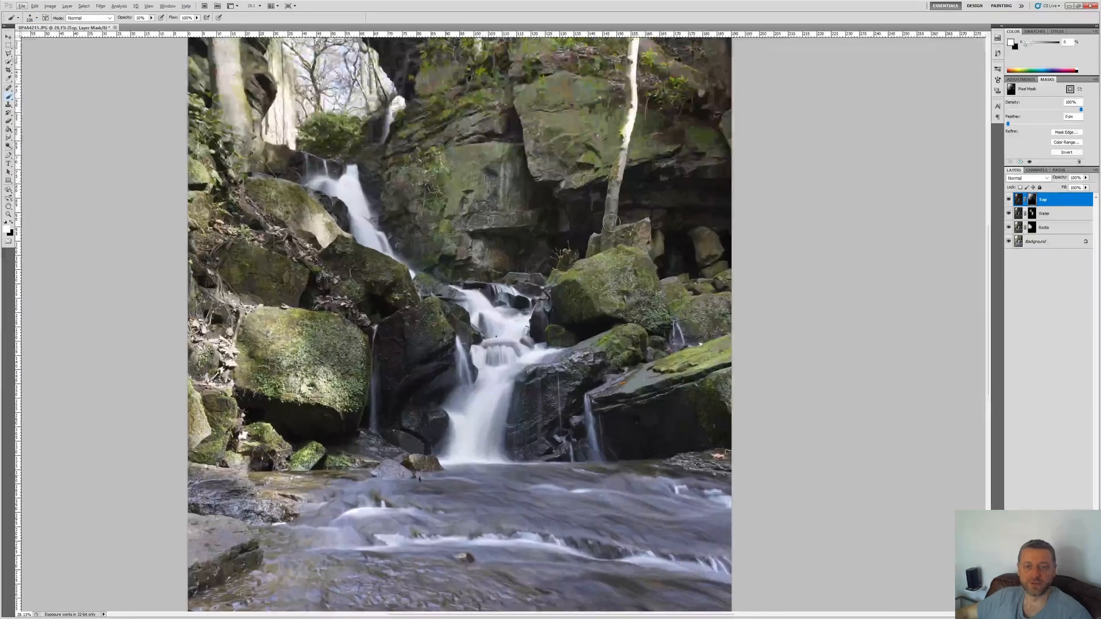
pyautogui.moveTo(634, 101); pyautogui.dragTo(629, 167)
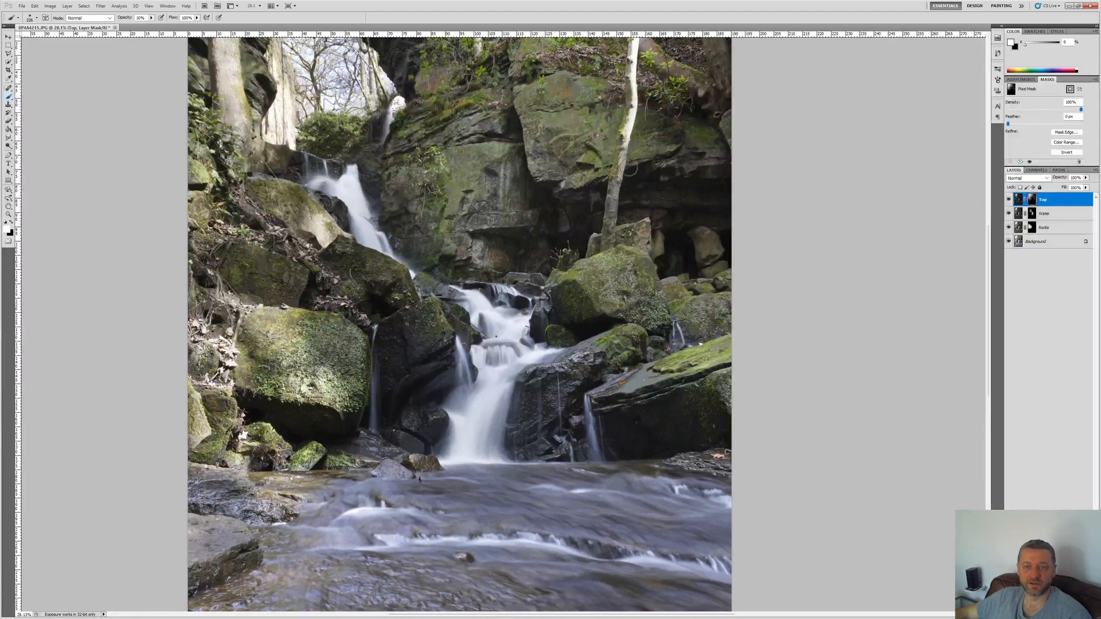
pyautogui.scroll(2, 631, 127)
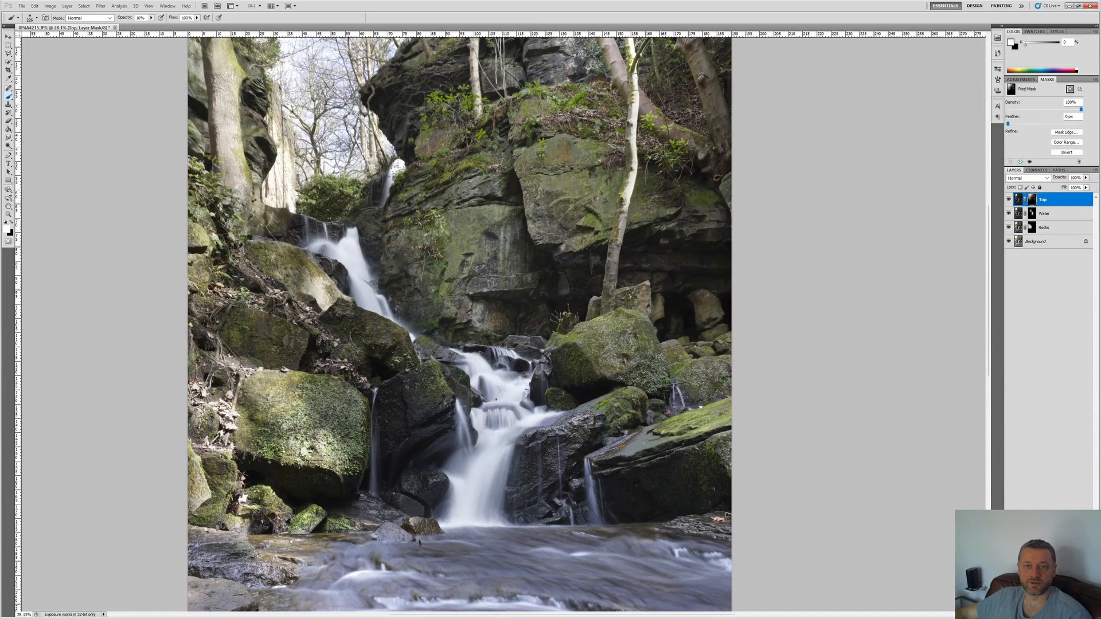
pyautogui.scroll(3, 630, 173)
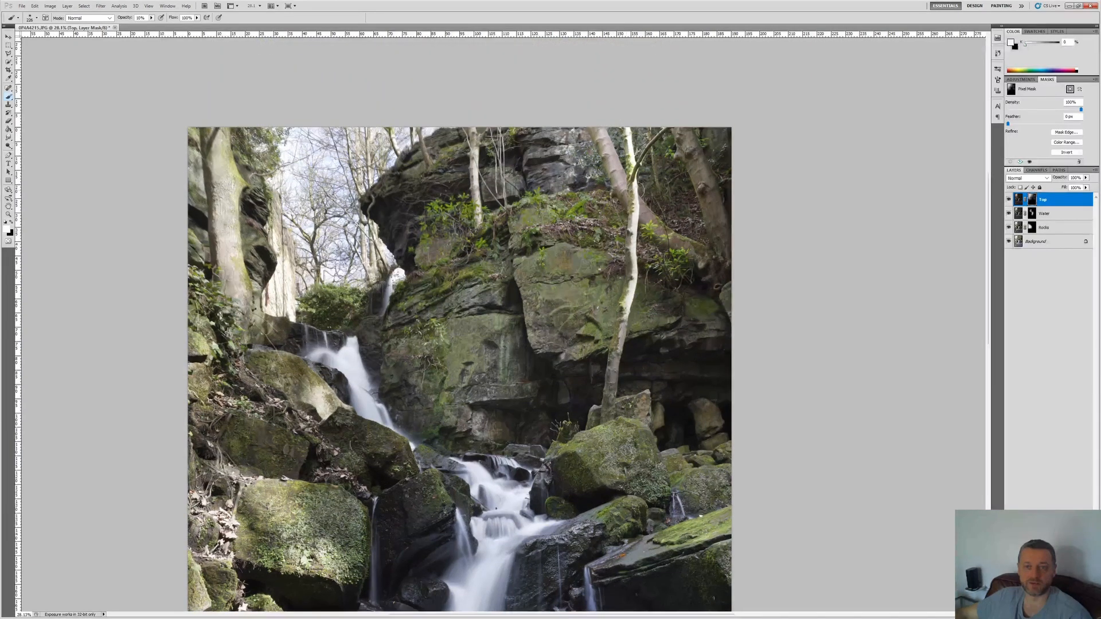
pyautogui.moveTo(643, 190)
pyautogui.mouseDown()
pyautogui.moveTo(642, 177)
pyautogui.moveTo(640, 285)
pyautogui.mouseUp()
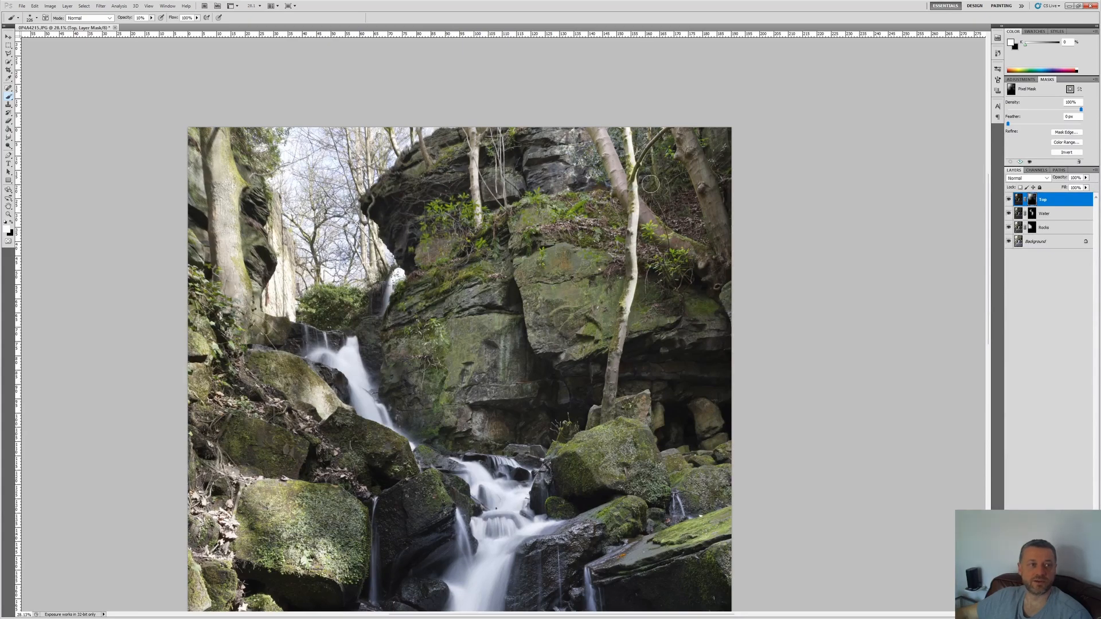
pyautogui.moveTo(638, 121); pyautogui.dragTo(633, 184)
pyautogui.moveTo(634, 132); pyautogui.dragTo(637, 206)
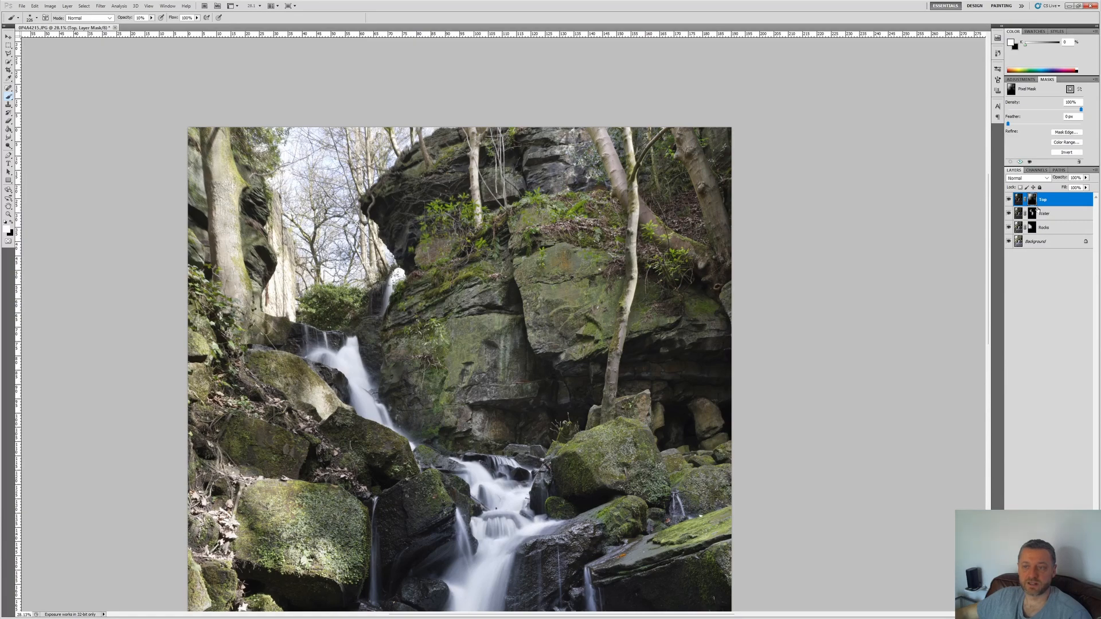
# Step: Raise the brush opacity to 26% and paint in white on the Top mask over the tree trunks in the photo's upper-right corner
pyautogui.keyDown('shift'); pyautogui.click(1032, 199); pyautogui.keyUp('shift')
pyautogui.keyDown('shift'); pyautogui.click(1032, 199); pyautogui.keyUp('shift')
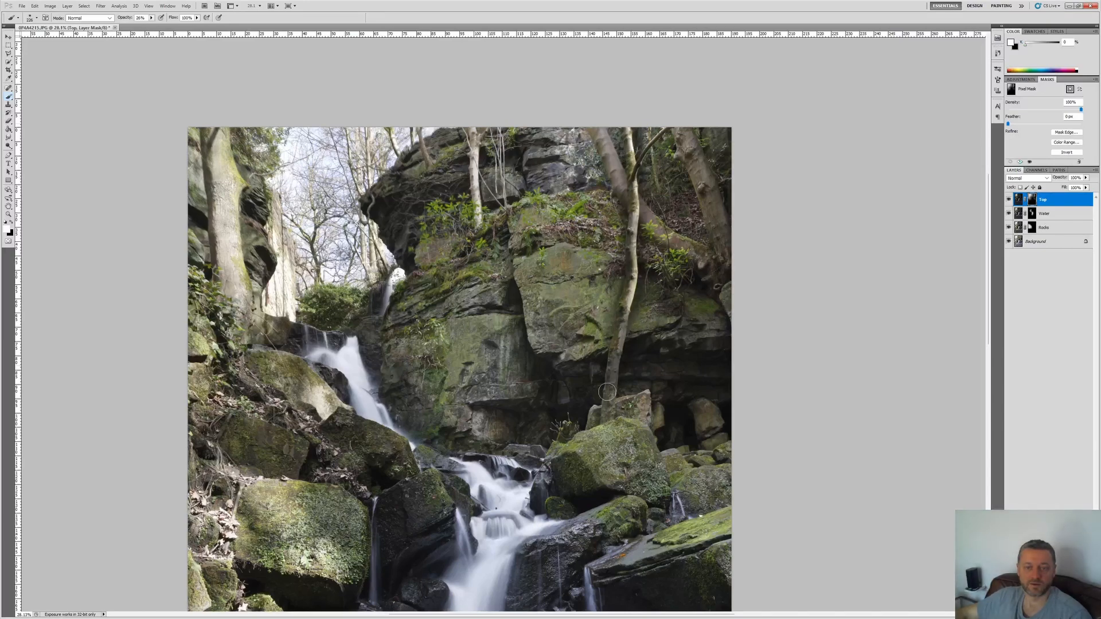
pyautogui.hotkey('ctrl', '0')
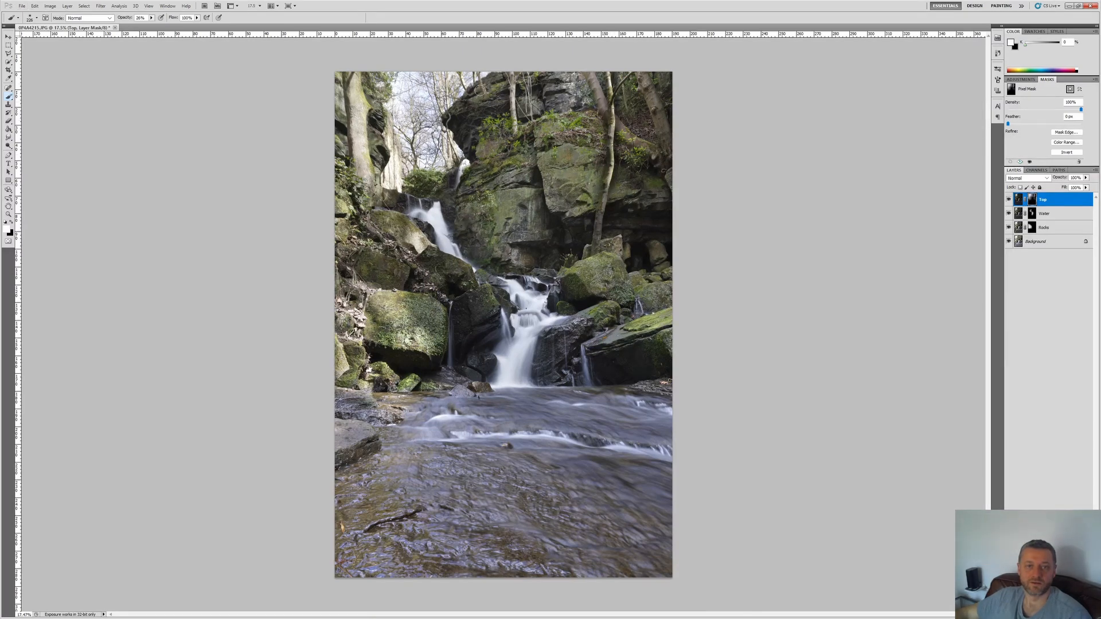
pyautogui.moveTo(639, 73); pyautogui.dragTo(664, 142)
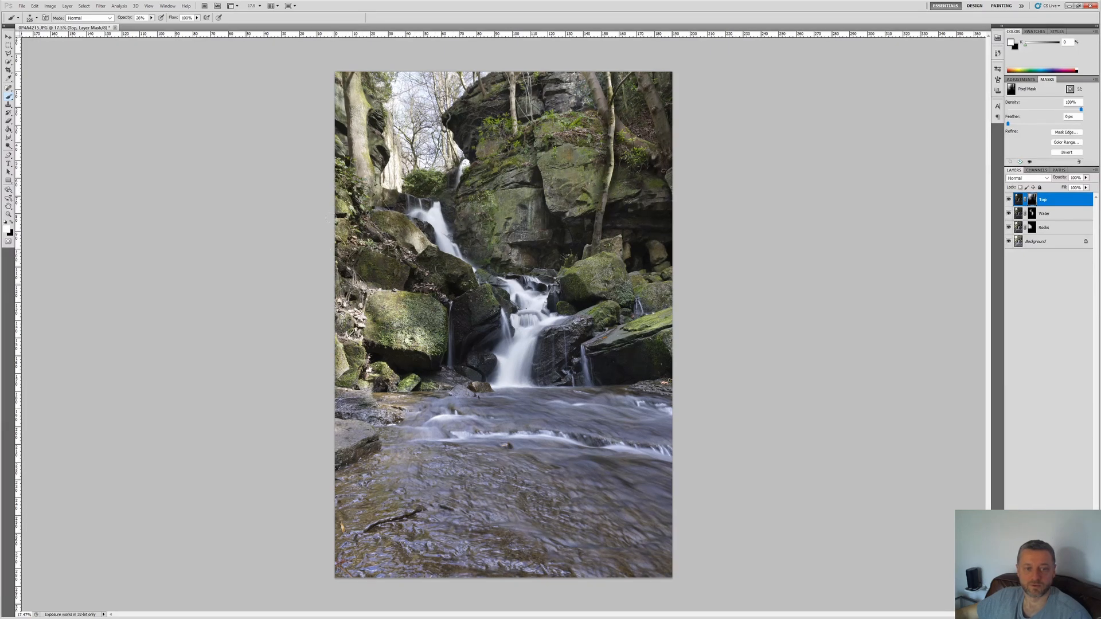
# Step: Enlarge the brush and paint in white at 26% opacity on the Top mask over the left-edge rocks, right-hand boulders and cliff face
pyautogui.click(30, 19)
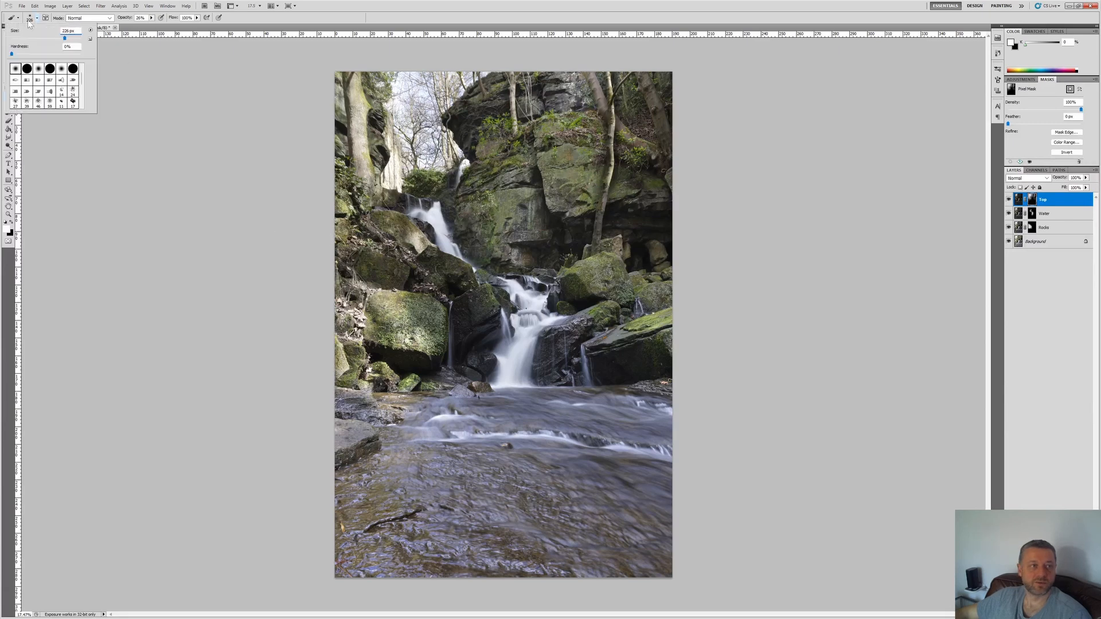
pyautogui.moveTo(72, 39); pyautogui.dragTo(74, 41)
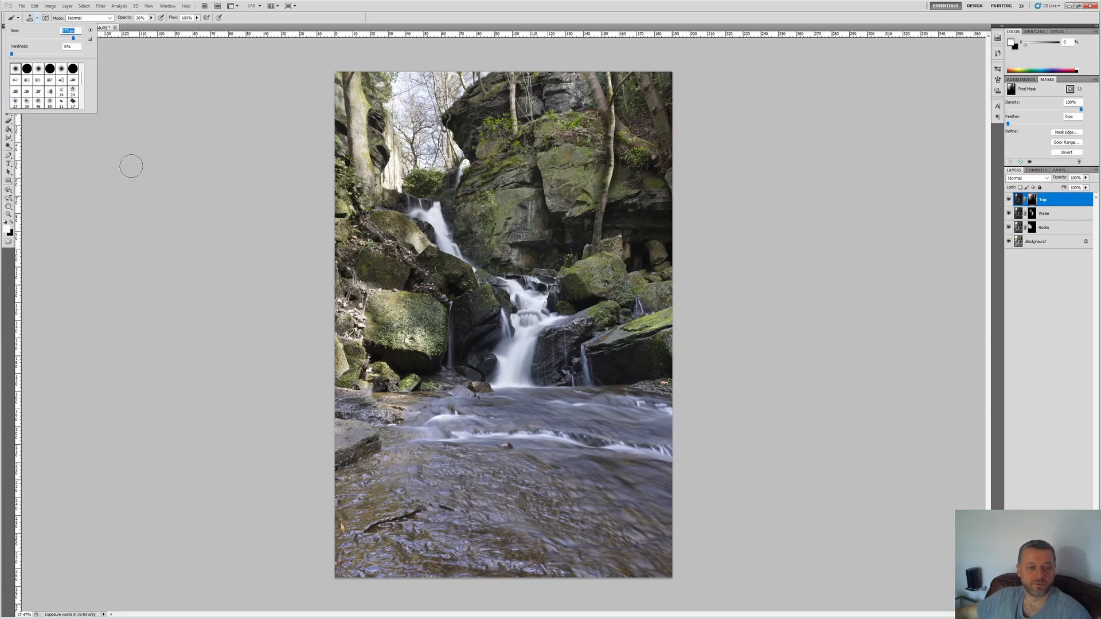
pyautogui.click(117, 127)
pyautogui.moveTo(366, 349)
pyautogui.mouseDown()
pyautogui.moveTo(344, 314)
pyautogui.moveTo(411, 345)
pyautogui.moveTo(377, 308)
pyautogui.moveTo(416, 295)
pyautogui.moveTo(323, 267)
pyautogui.mouseUp()
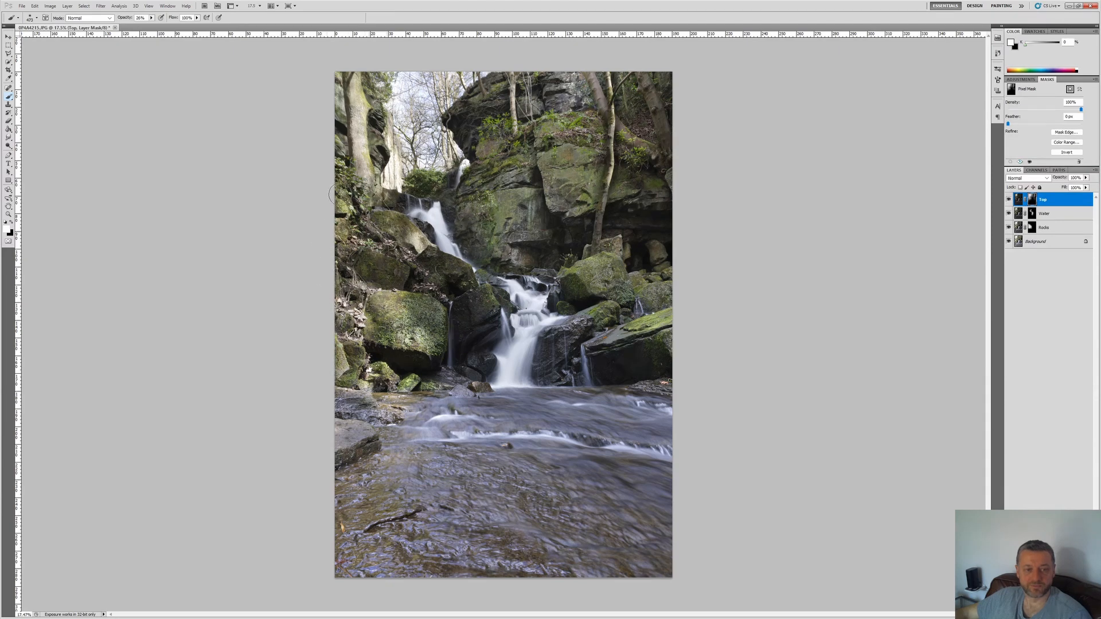
pyautogui.moveTo(339, 326)
pyautogui.mouseDown()
pyautogui.moveTo(355, 320)
pyautogui.moveTo(415, 379)
pyautogui.moveTo(348, 379)
pyautogui.mouseUp()
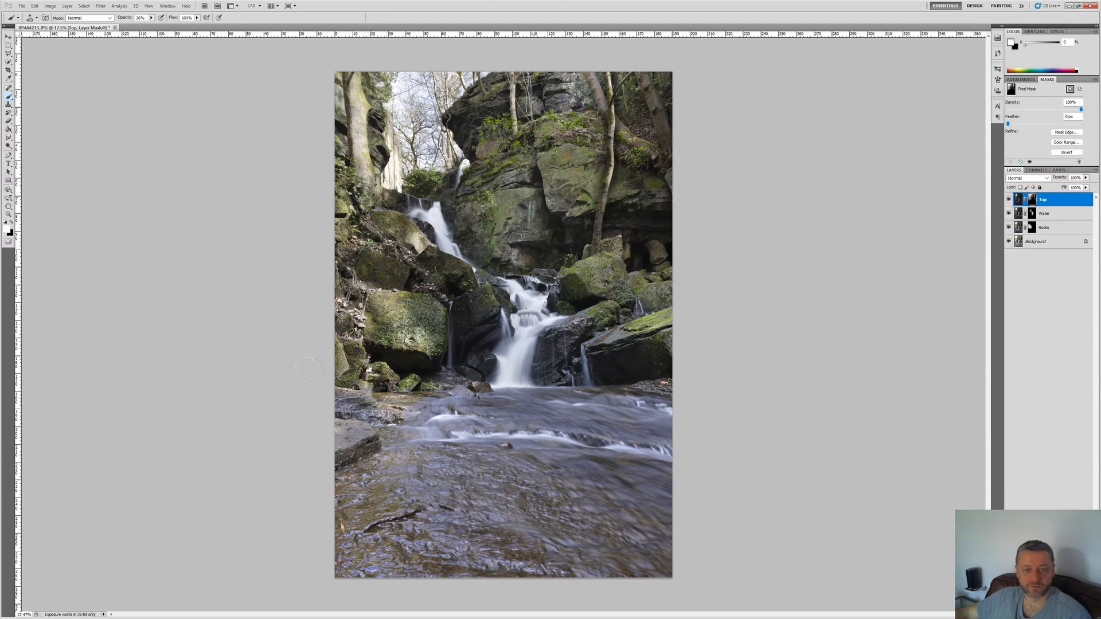
pyautogui.moveTo(621, 287); pyautogui.dragTo(583, 261)
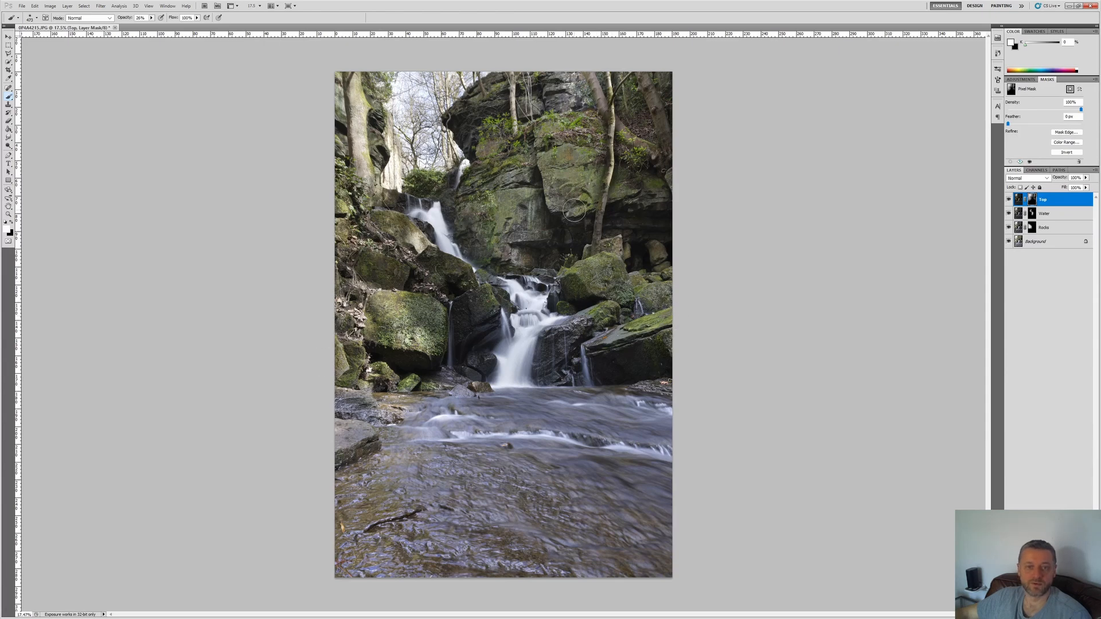
pyautogui.moveTo(582, 158)
pyautogui.mouseDown()
pyautogui.moveTo(579, 210)
pyautogui.moveTo(552, 207)
pyautogui.mouseUp()
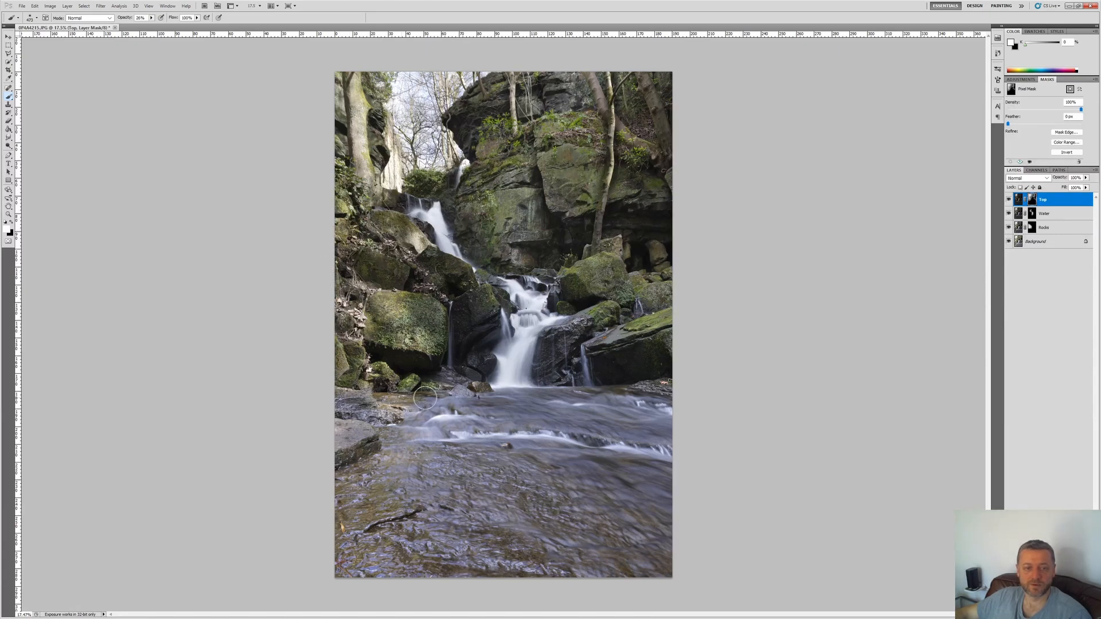
# Step: Compare the whole image with and without the Top layer by hiding and showing it
pyautogui.scroll(-3, 584, 412)
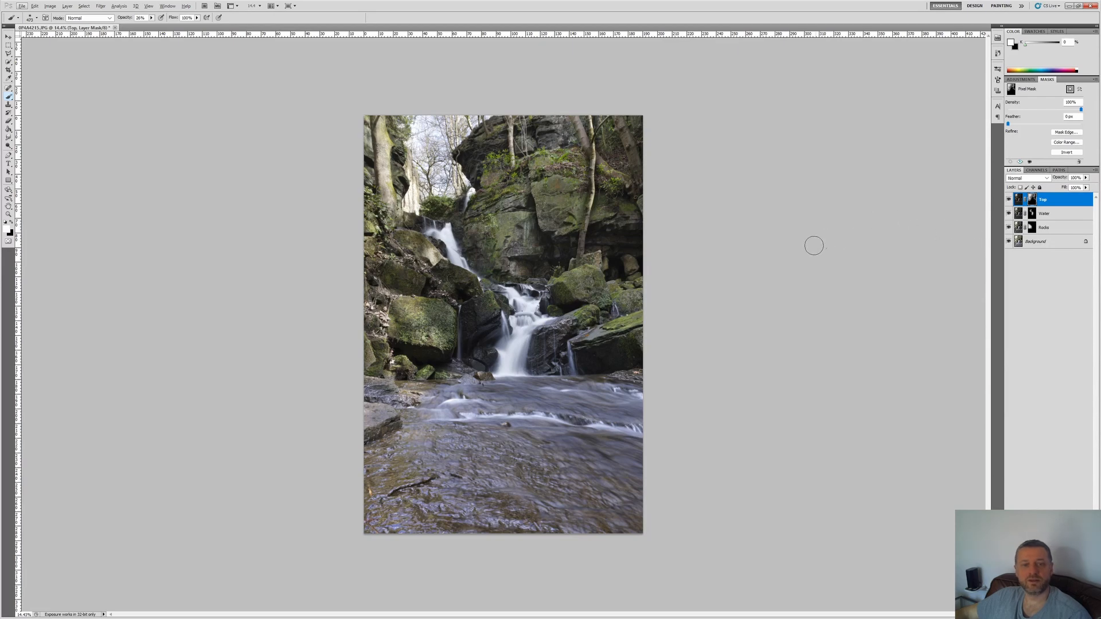
pyautogui.click(1008, 199)
pyautogui.click(1008, 199)
# Step: Remove the dark stick from the foreground water on the Background layer with the Clone Stamp at 100% opacity
pyautogui.click(1044, 241)
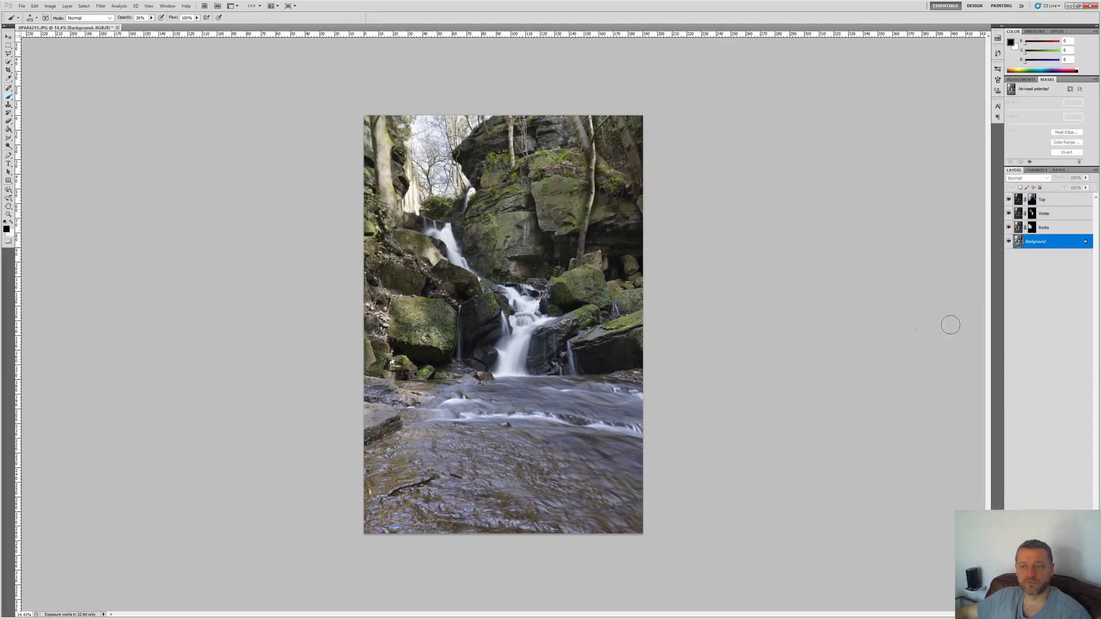
pyautogui.scroll(4, 452, 463)
pyautogui.scroll(-2, 453, 463)
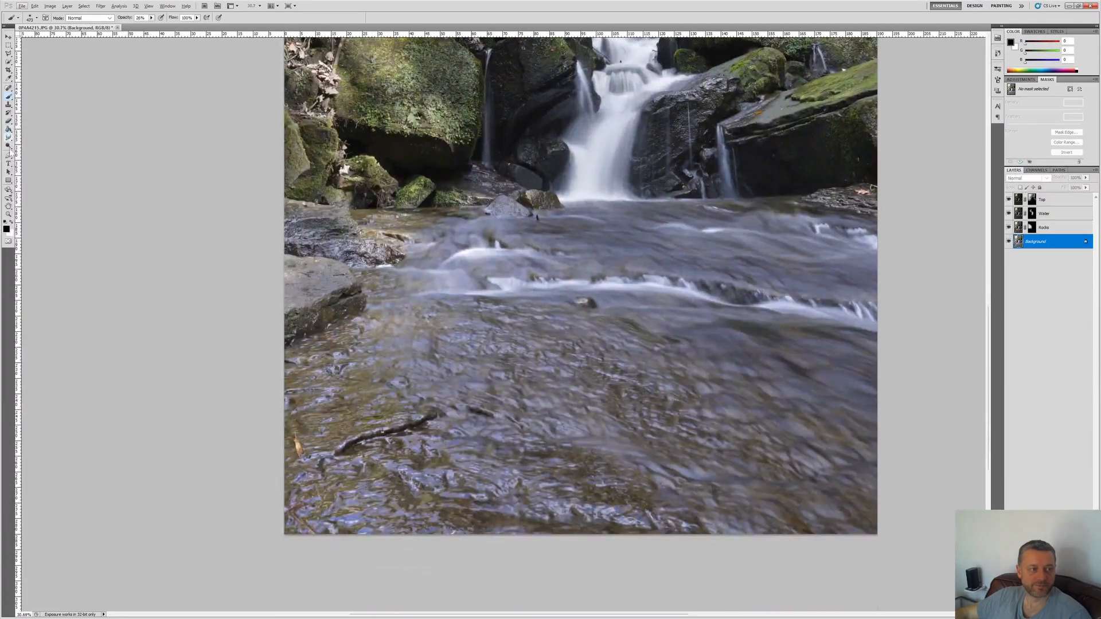
pyautogui.click(8, 105)
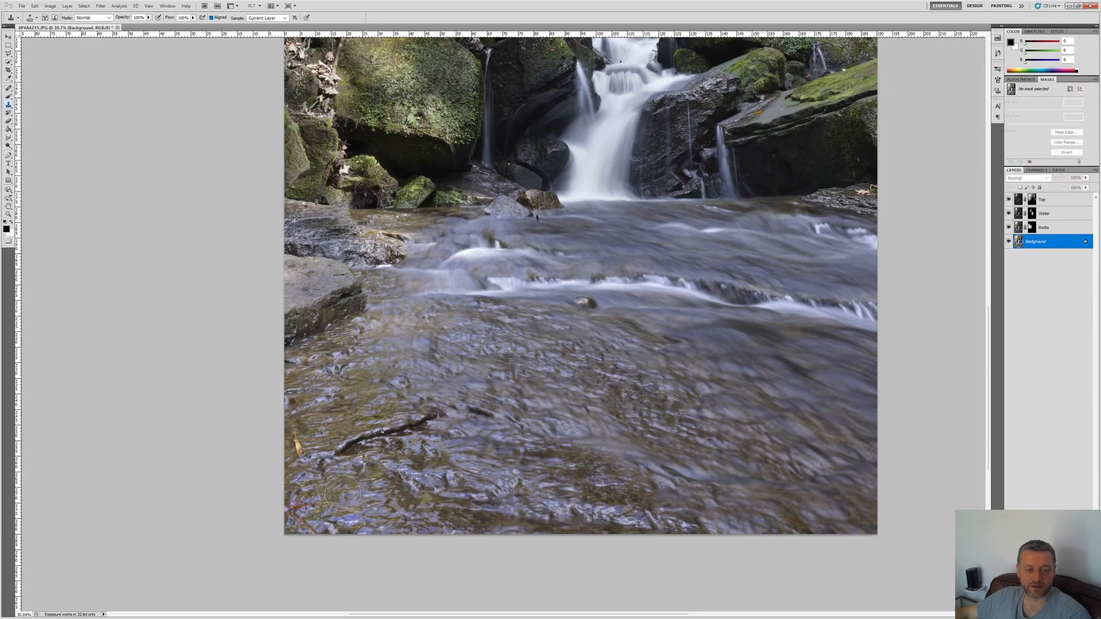
pyautogui.moveTo(359, 445)
pyautogui.mouseDown()
pyautogui.moveTo(338, 457)
pyautogui.moveTo(379, 428)
pyautogui.moveTo(434, 420)
pyautogui.mouseUp()
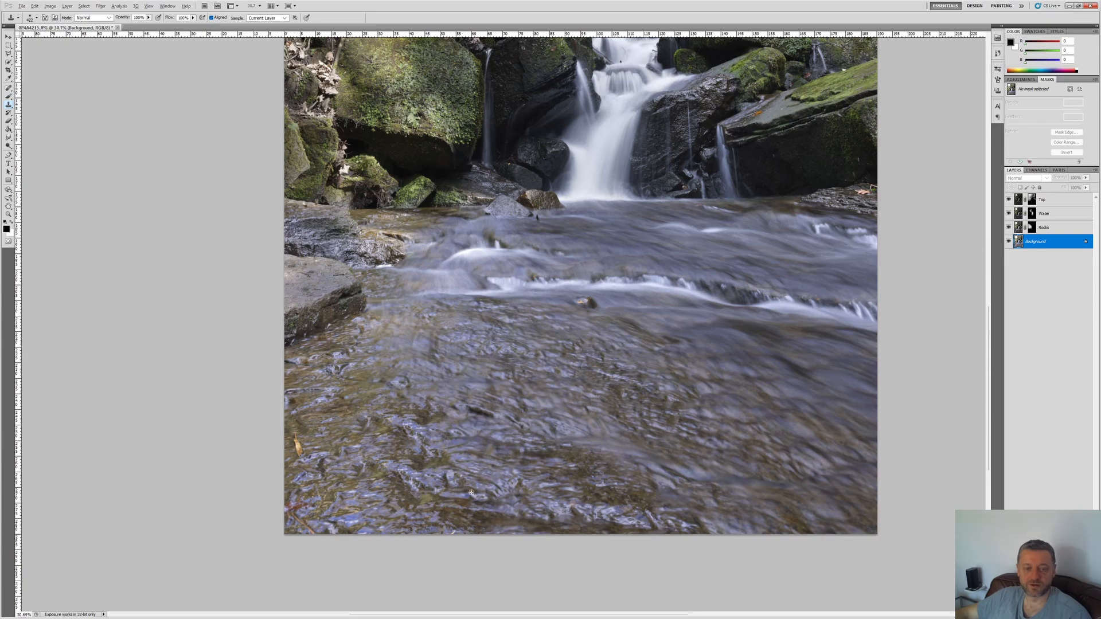
pyautogui.keyDown('alt'); pyautogui.click(433, 473); pyautogui.keyUp('alt')
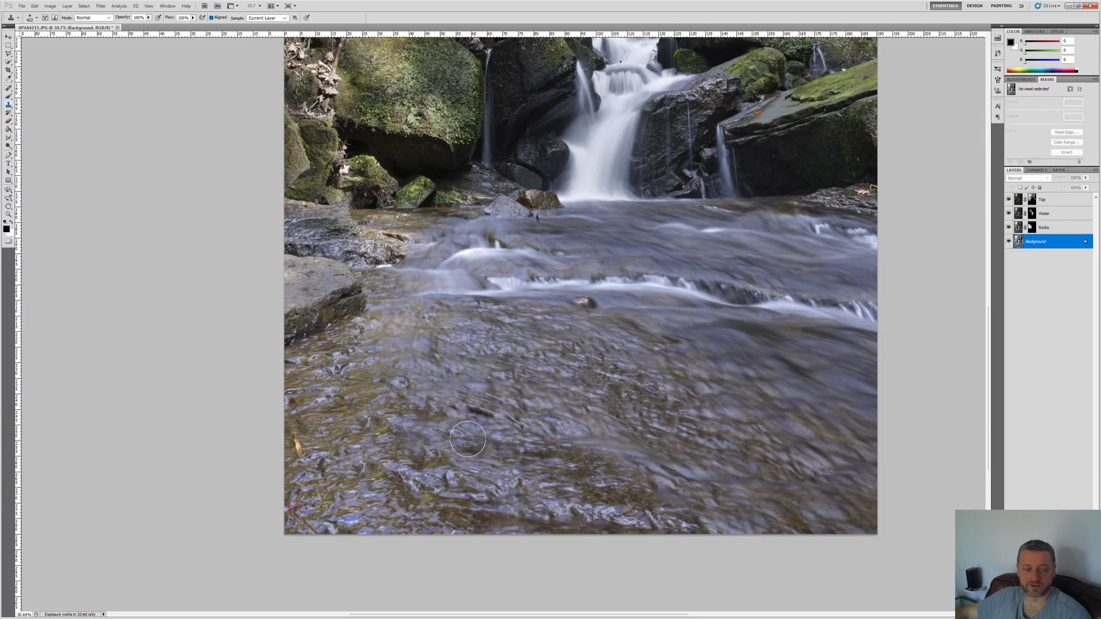
pyautogui.scroll(-10, 510, 358)
pyautogui.scroll(2, 509, 358)
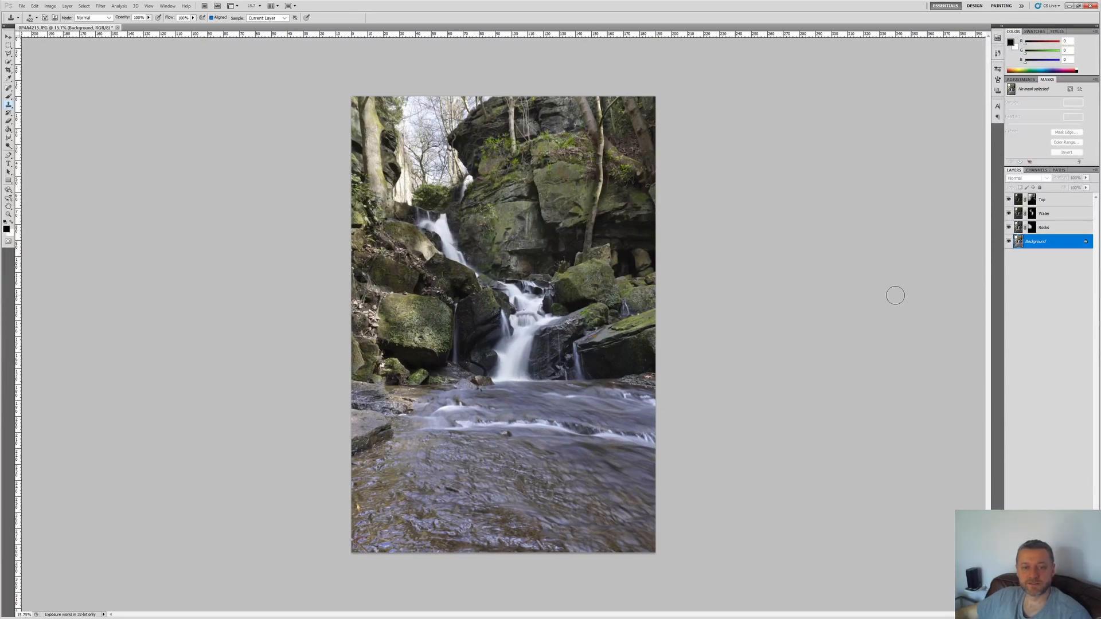
# Step: Try to clone over the foot of the waterfall on the Top layer with a smaller Clone Stamp at reduced opacity
pyautogui.keyDown('alt'); pyautogui.click(519, 322); pyautogui.keyUp('alt')
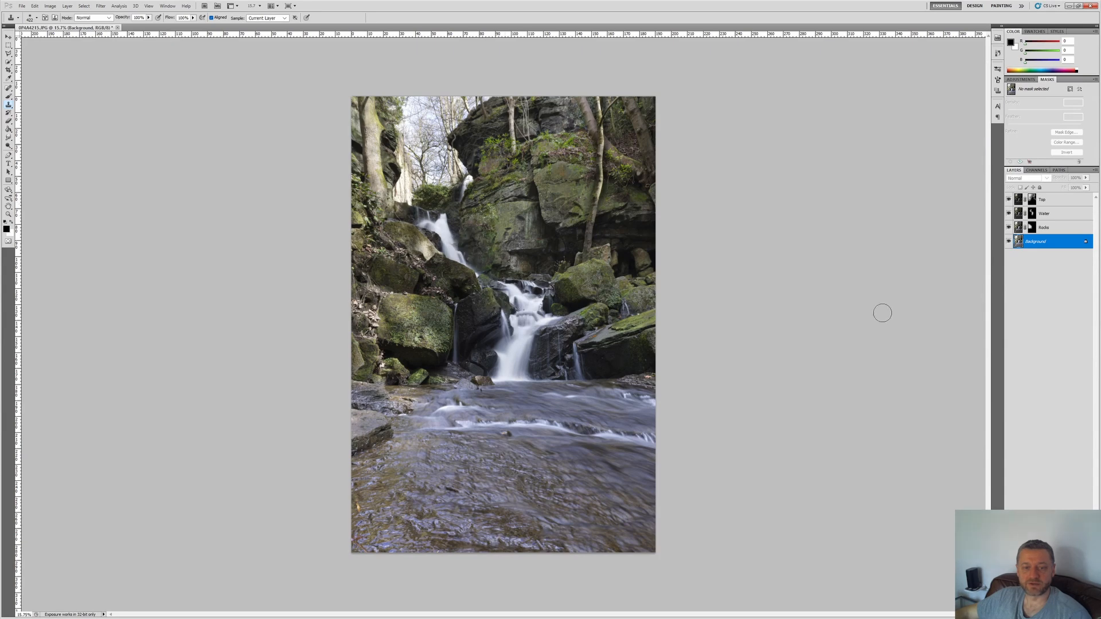
pyautogui.click(1055, 205)
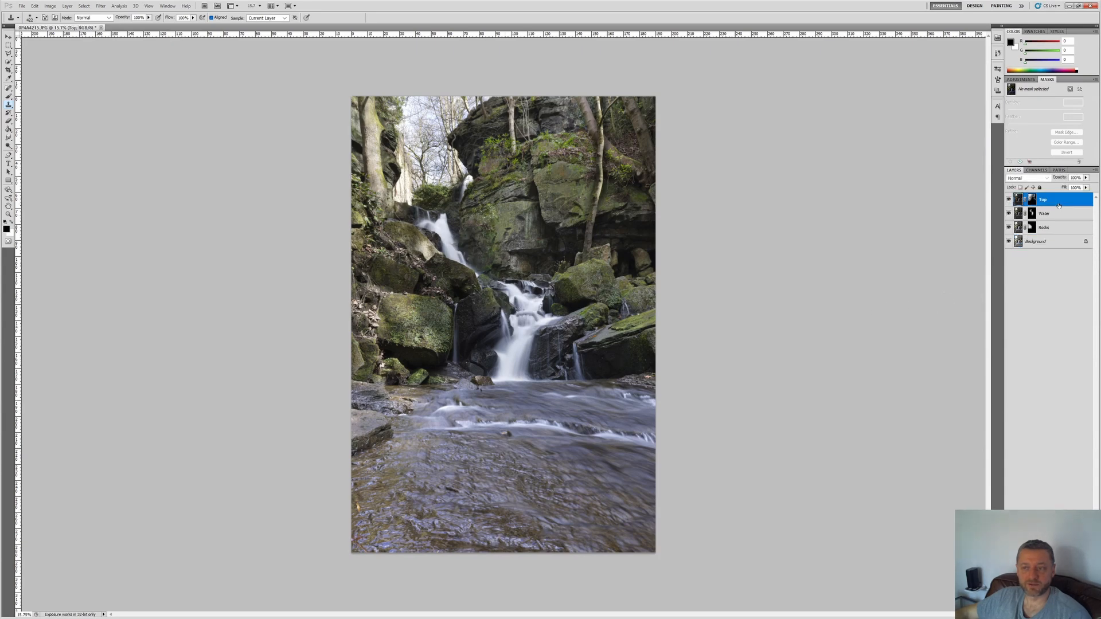
pyautogui.click(30, 18)
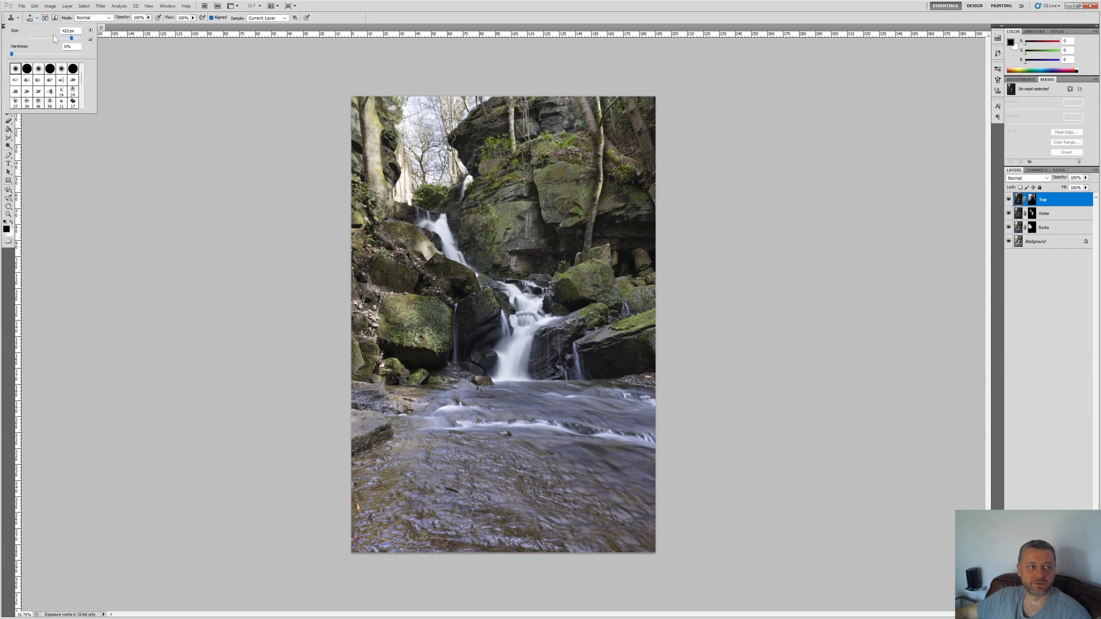
pyautogui.moveTo(68, 45); pyautogui.dragTo(65, 39)
pyautogui.click(149, 19)
pyautogui.click(149, 18)
pyautogui.click(147, 19)
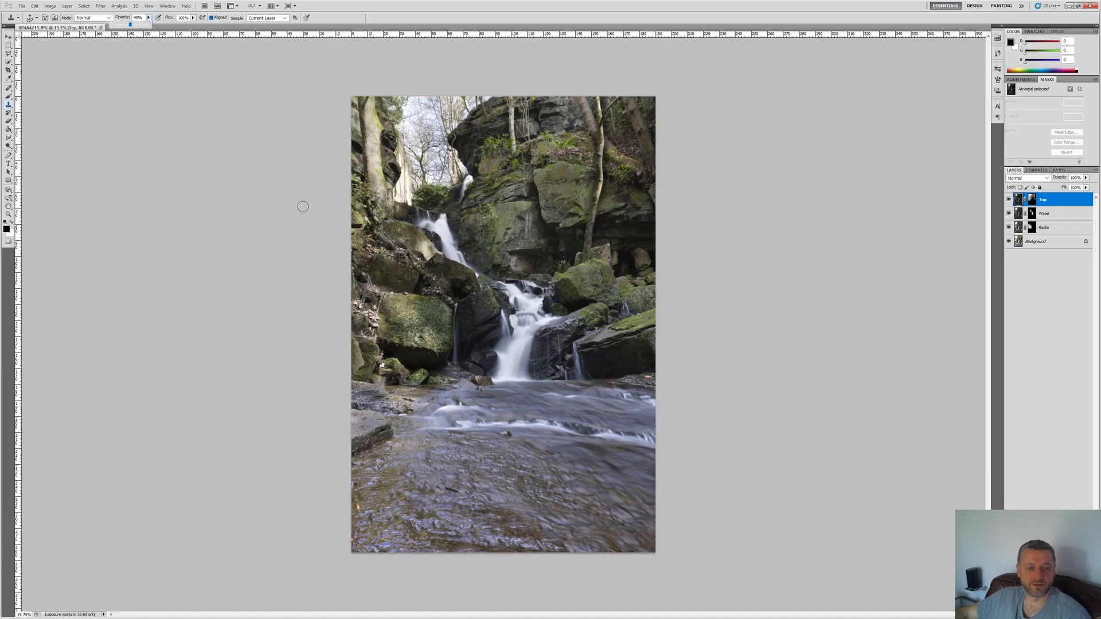
pyautogui.scroll(5, 525, 366)
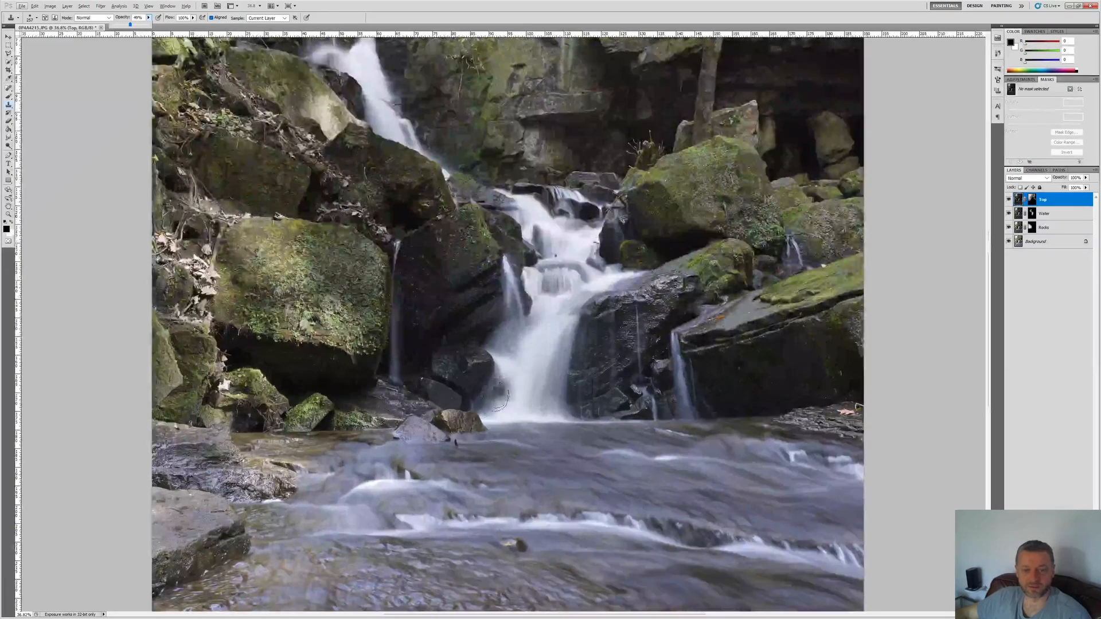
pyautogui.click(507, 395)
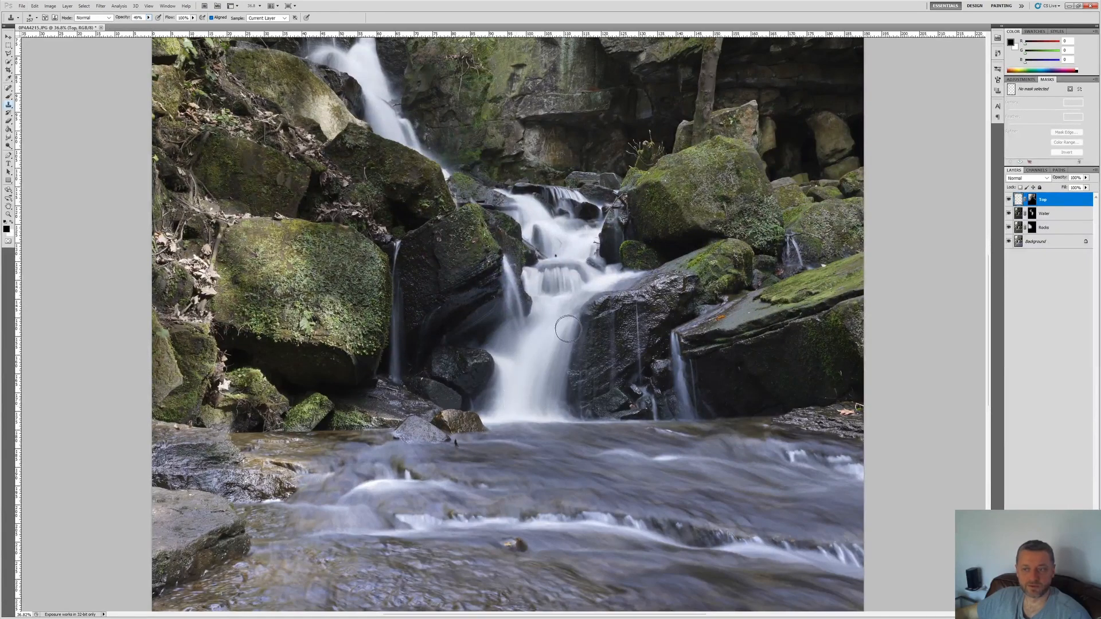
# Step: Try to use the Clone Stamp over the waterfall on the Top layer's mask
pyautogui.click(1038, 241)
pyautogui.click(1037, 201)
pyautogui.click(1035, 200)
pyautogui.click(536, 405)
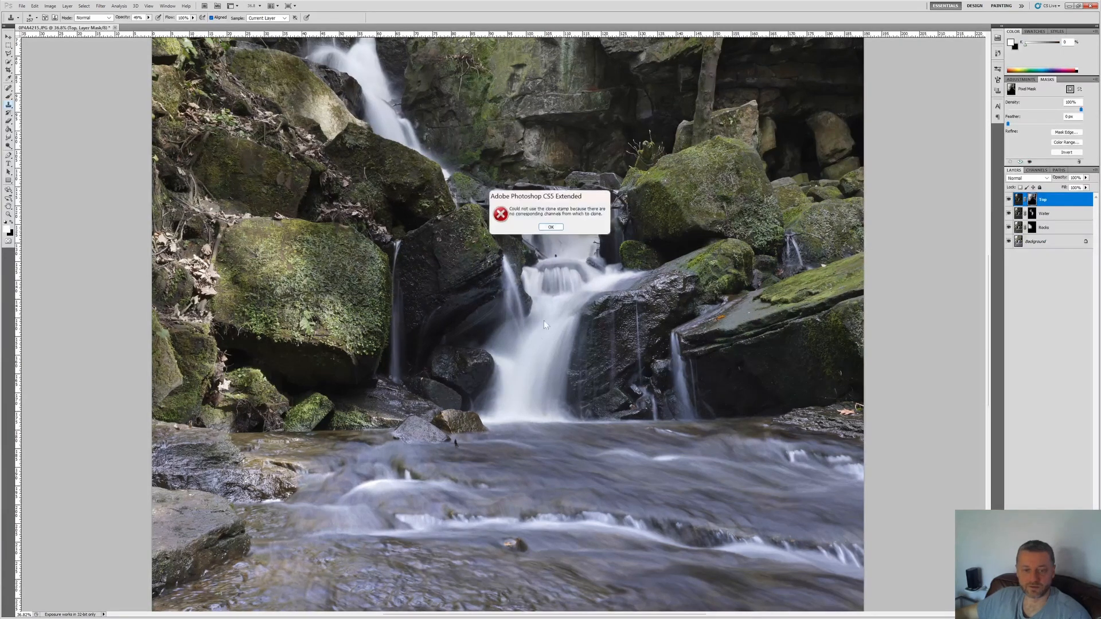
pyautogui.click(551, 227)
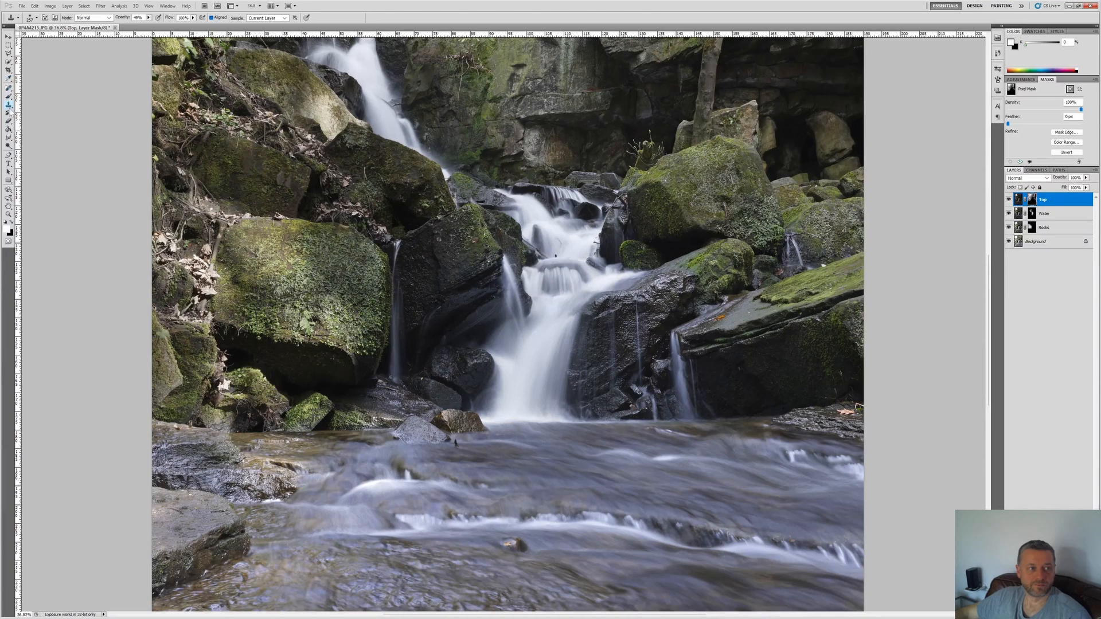
# Step: Try painting the lower waterfall in white on the Top mask with the Brush at 46% opacity, and undo the stroke
pyautogui.click(9, 97)
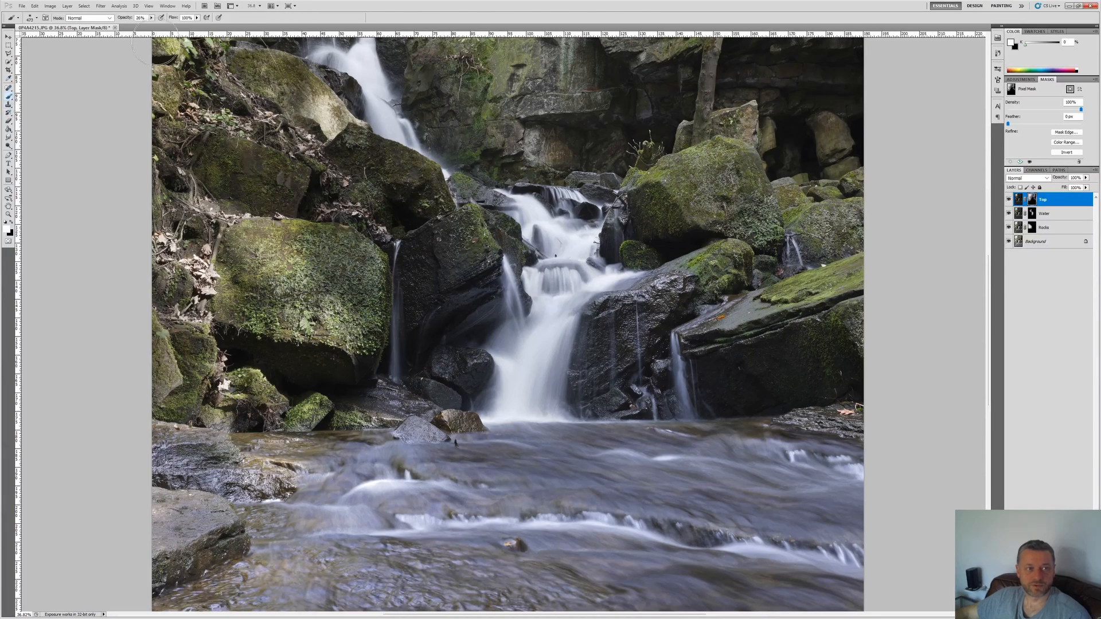
pyautogui.click(151, 17)
pyautogui.click(37, 18)
pyautogui.click(37, 17)
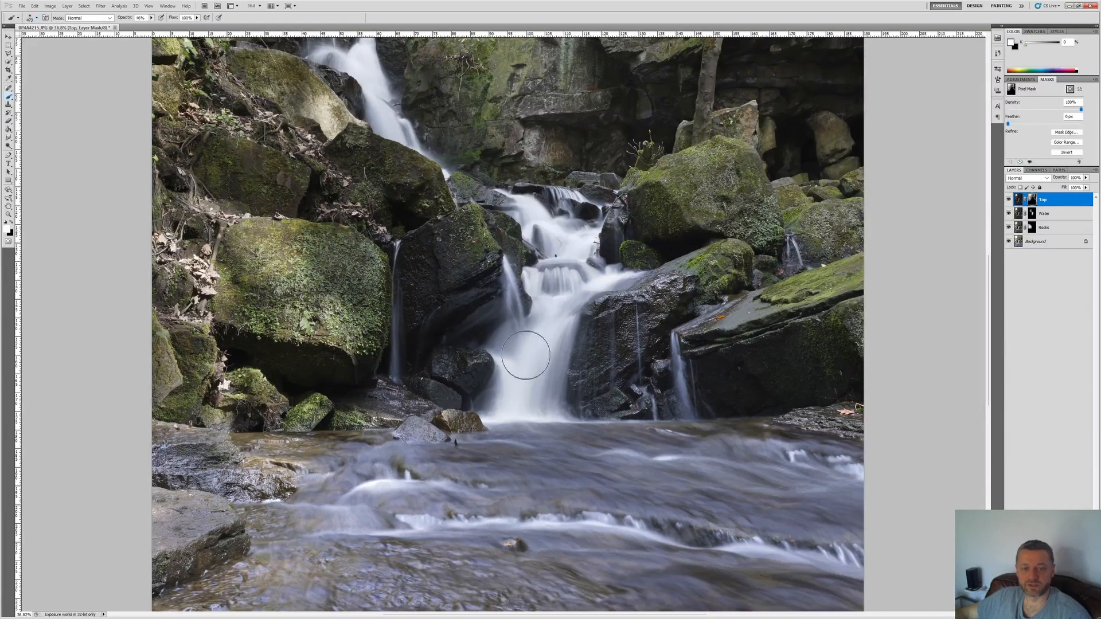
pyautogui.moveTo(519, 423); pyautogui.dragTo(534, 328)
pyautogui.hotkey('ctrl', 'z')
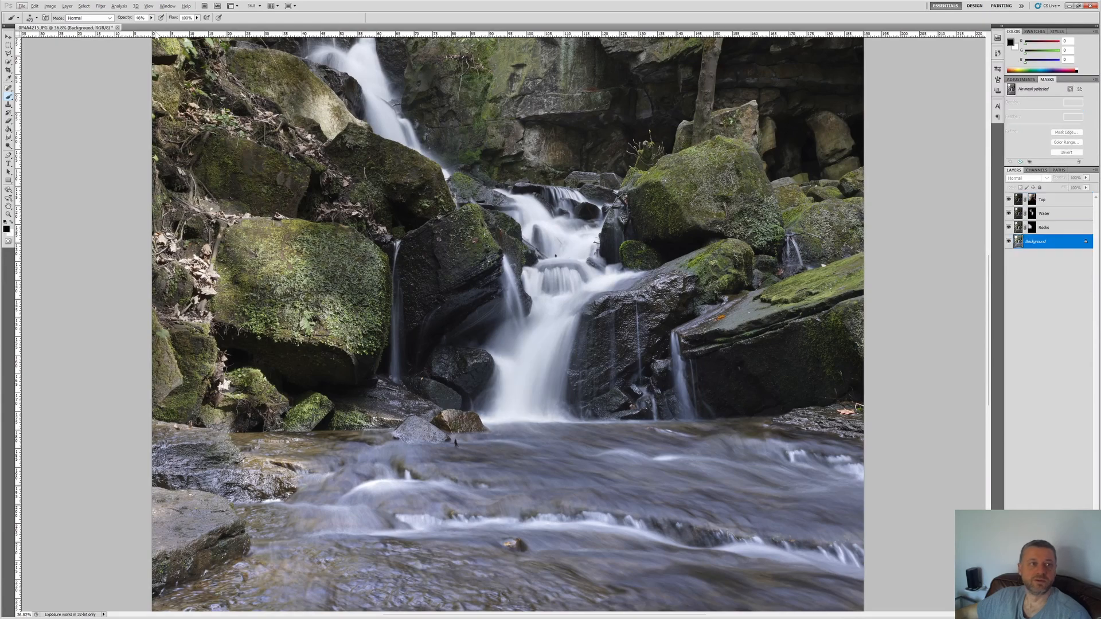
# Step: Lower the brush opacity to 20% and paint in white on the Top mask over the lower waterfall and the upper cascade
pyautogui.click(152, 18)
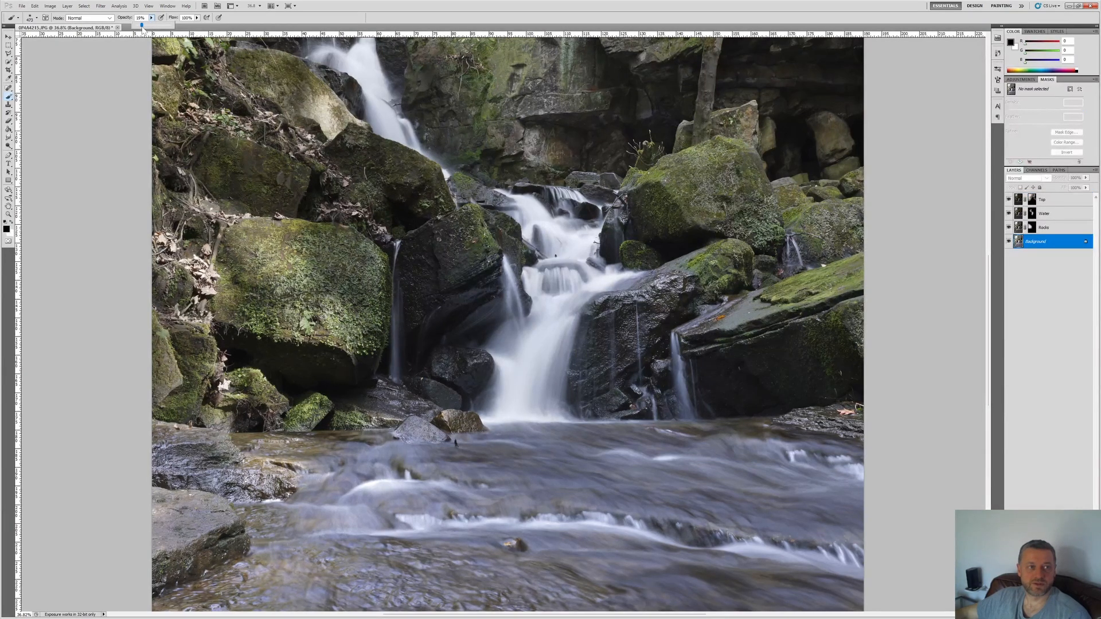
pyautogui.click(91, 88)
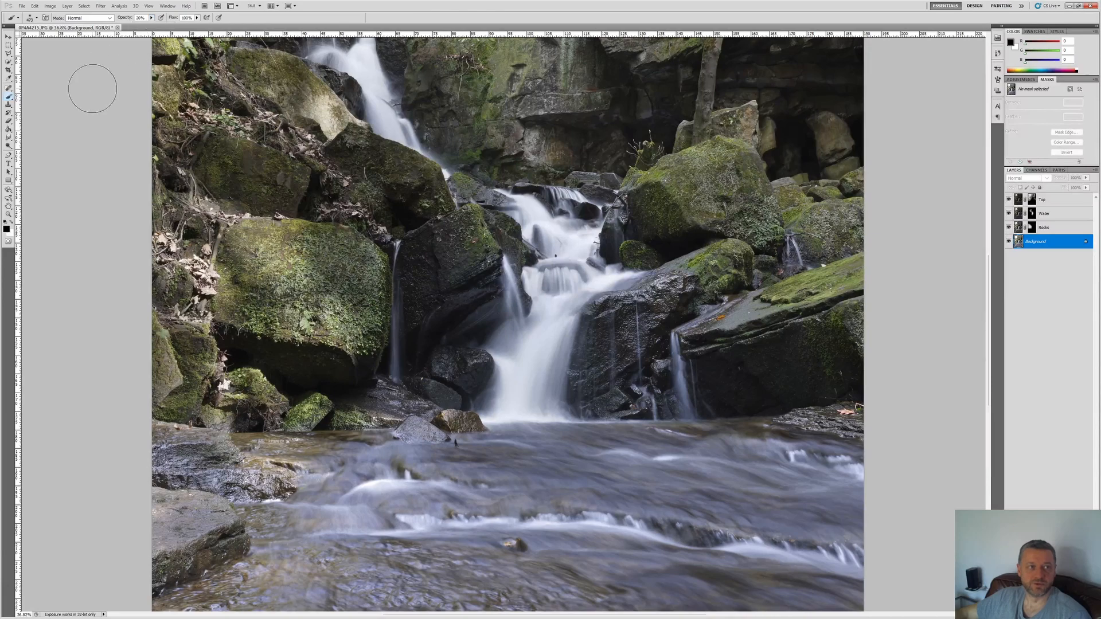
pyautogui.click(1044, 199)
pyautogui.click(1031, 199)
pyautogui.press('x')
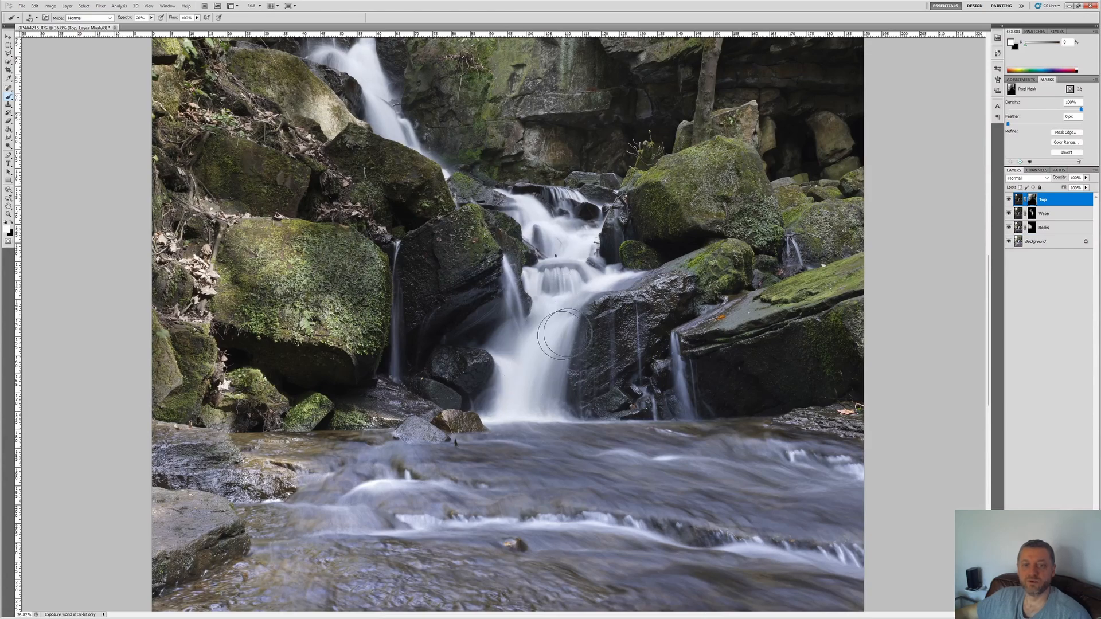
pyautogui.moveTo(564, 302)
pyautogui.mouseDown()
pyautogui.moveTo(519, 427)
pyautogui.moveTo(501, 431)
pyautogui.moveTo(545, 289)
pyautogui.moveTo(545, 304)
pyautogui.moveTo(576, 269)
pyautogui.moveTo(551, 420)
pyautogui.moveTo(613, 275)
pyautogui.moveTo(614, 252)
pyautogui.moveTo(582, 241)
pyautogui.moveTo(544, 198)
pyautogui.moveTo(570, 241)
pyautogui.moveTo(517, 188)
pyautogui.moveTo(519, 255)
pyautogui.moveTo(542, 297)
pyautogui.moveTo(484, 427)
pyautogui.moveTo(506, 324)
pyautogui.moveTo(494, 242)
pyautogui.mouseUp()
pyautogui.scroll(3, 507, 304)
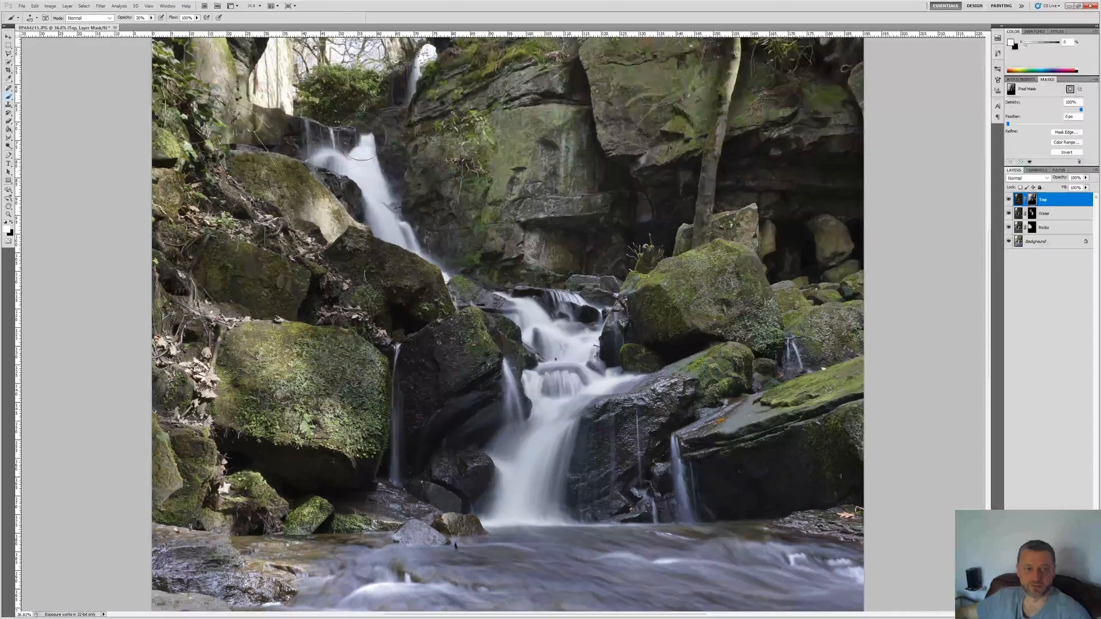
pyautogui.moveTo(363, 136)
pyautogui.mouseDown()
pyautogui.moveTo(353, 175)
pyautogui.moveTo(333, 156)
pyautogui.moveTo(307, 172)
pyautogui.moveTo(307, 159)
pyautogui.moveTo(341, 177)
pyautogui.moveTo(395, 239)
pyautogui.mouseUp()
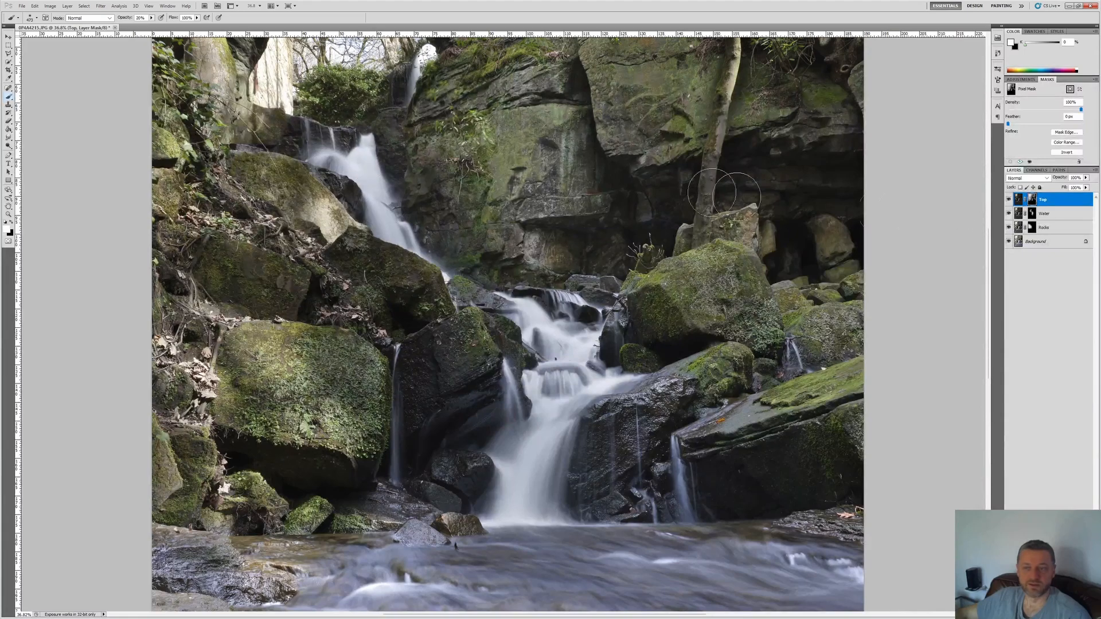
# Step: Switch the Top layer's mask off and on repeatedly to compare the image with and without the mask
pyautogui.keyDown('shift'); pyautogui.click(1033, 200); pyautogui.keyUp('shift')
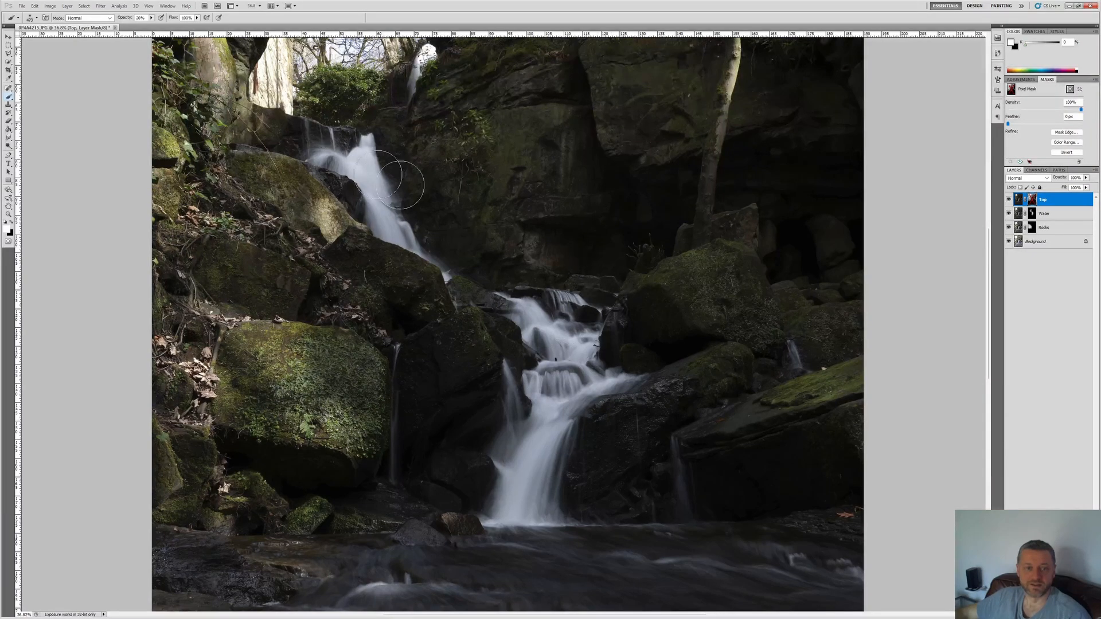
pyautogui.keyDown('shift'); pyautogui.click(1032, 199); pyautogui.keyUp('shift')
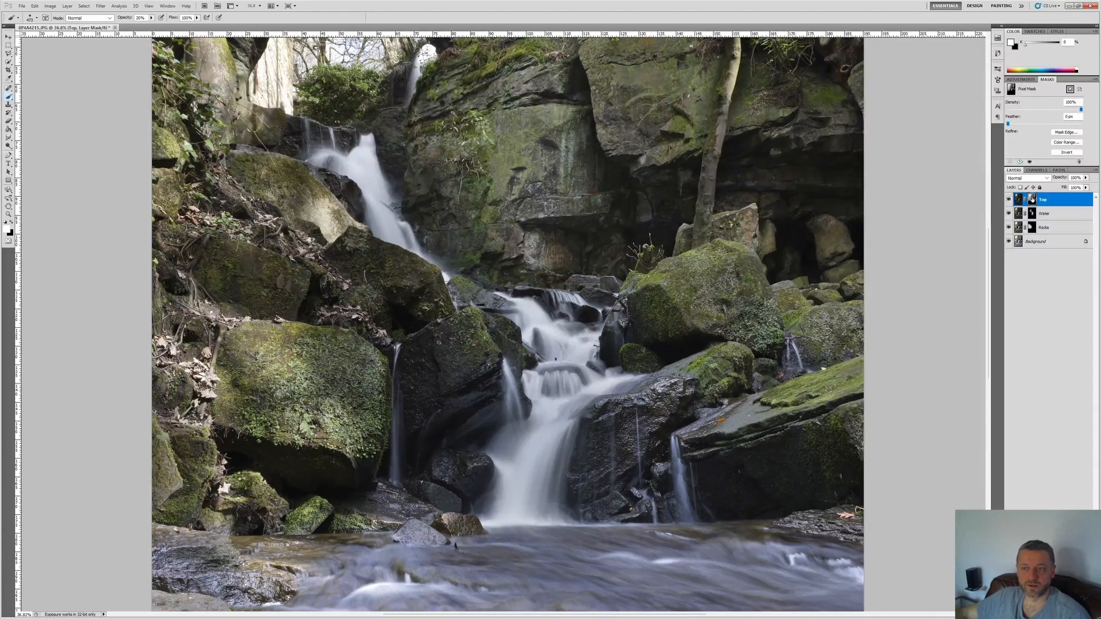
pyautogui.keyDown('shift'); pyautogui.click(1033, 199); pyautogui.keyUp('shift')
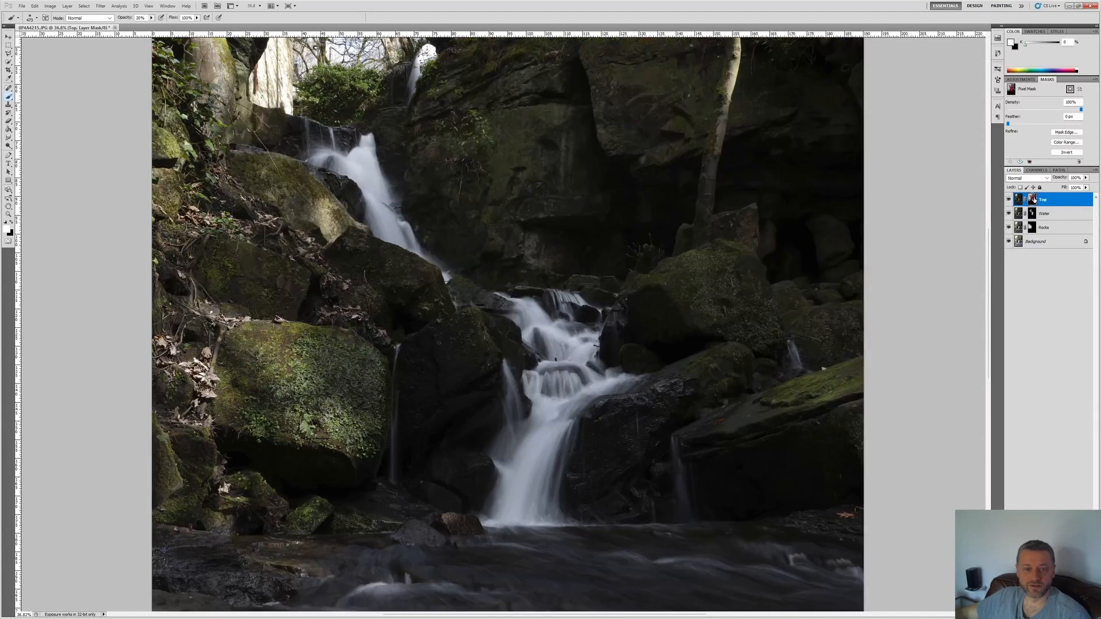
pyautogui.keyDown('shift'); pyautogui.click(1032, 199); pyautogui.keyUp('shift')
pyautogui.keyDown('shift'); pyautogui.click(1033, 199); pyautogui.keyUp('shift')
pyautogui.keyDown('shift'); pyautogui.click(1033, 199); pyautogui.keyUp('shift')
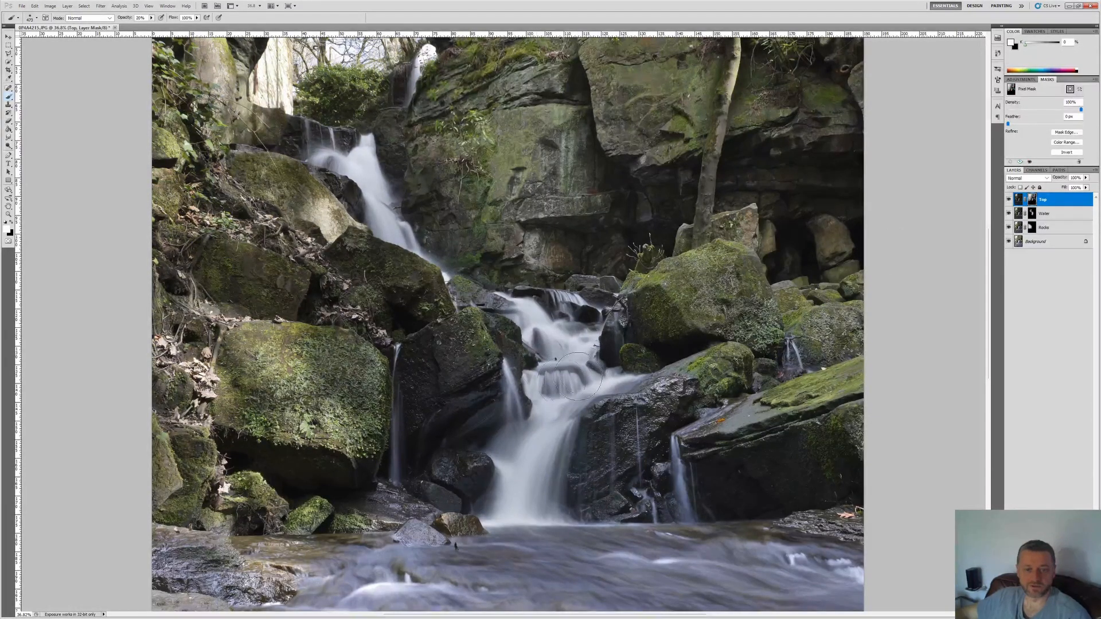
# Step: Duplicate the Top, Water, Rocks and Background layers and merge the copies into one layer above the hidden originals
pyautogui.scroll(-3, 697, 253)
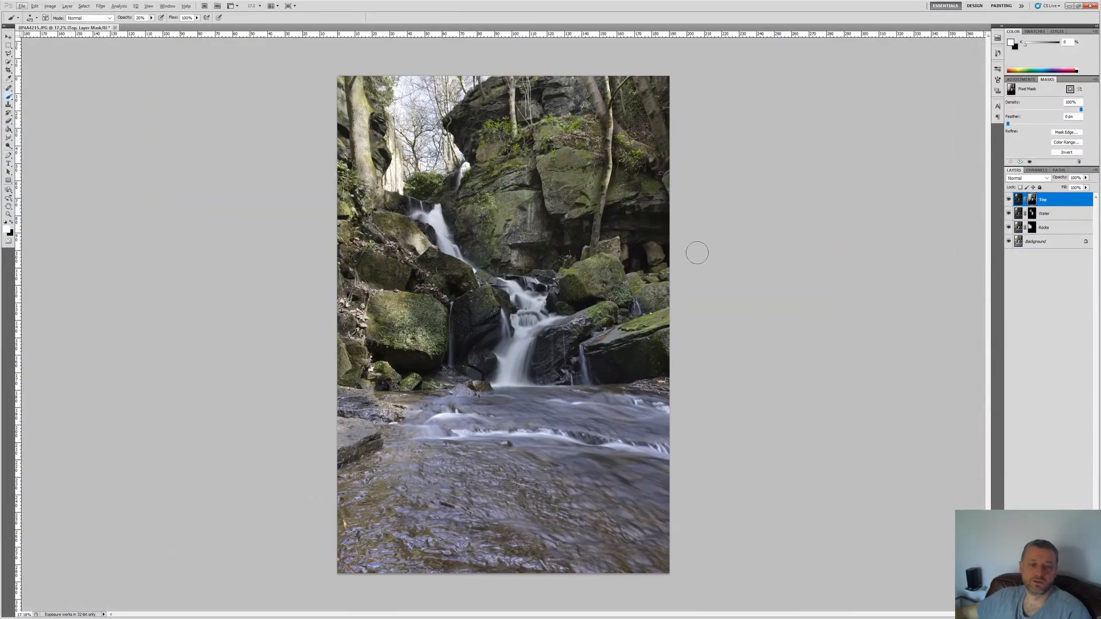
pyautogui.click(1019, 199)
pyautogui.keyDown('shift'); pyautogui.click(1050, 242); pyautogui.keyUp('shift')
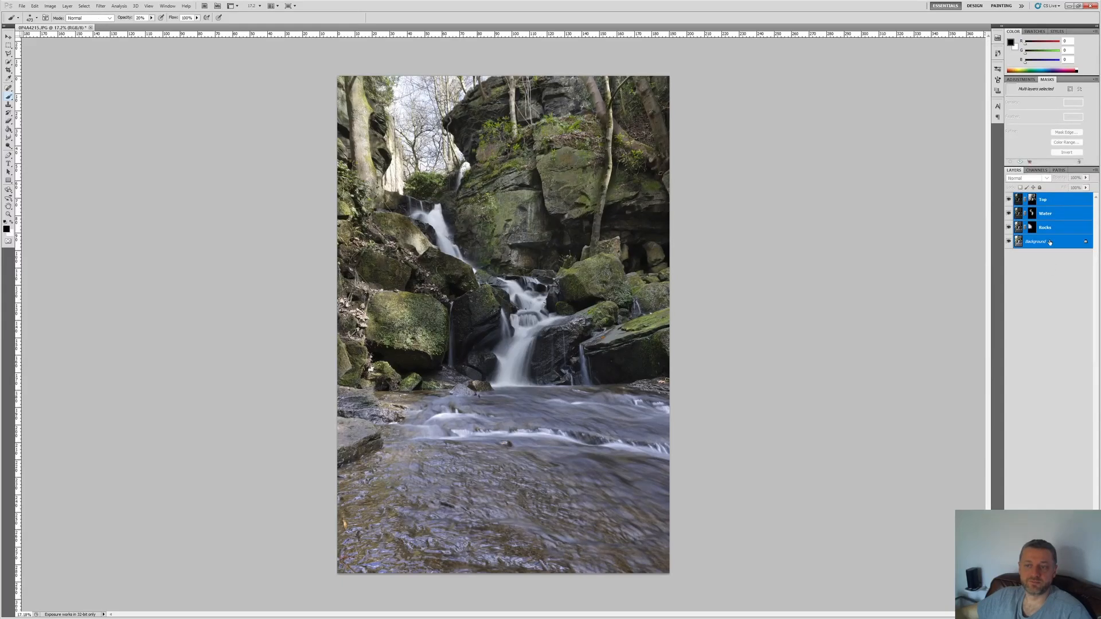
pyautogui.rightClick(1049, 222)
pyautogui.click(1023, 268)
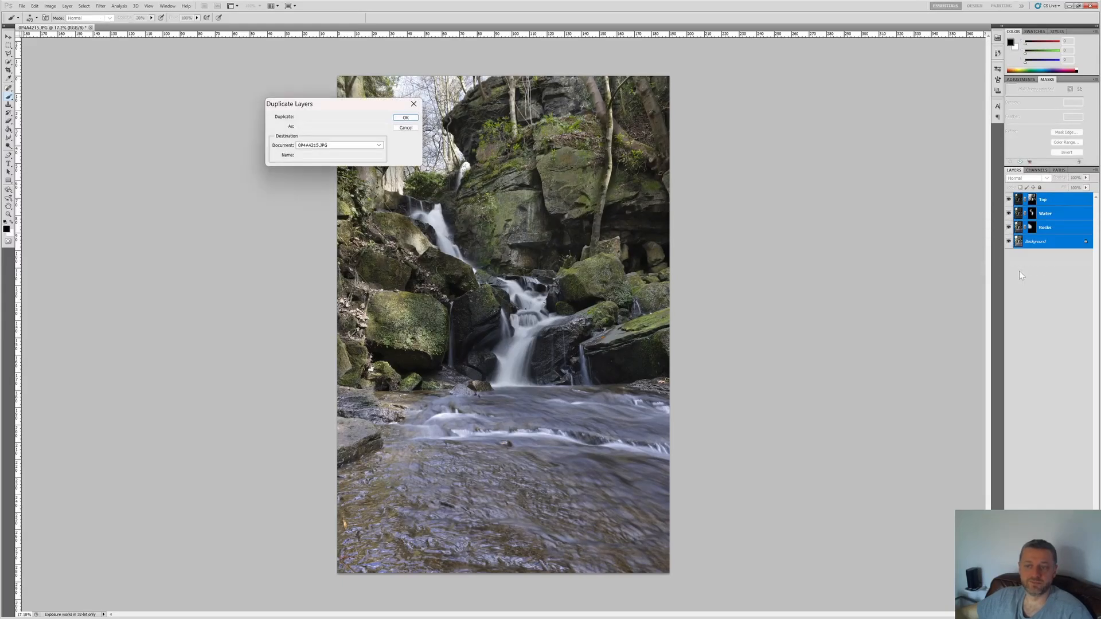
pyautogui.press('Return')
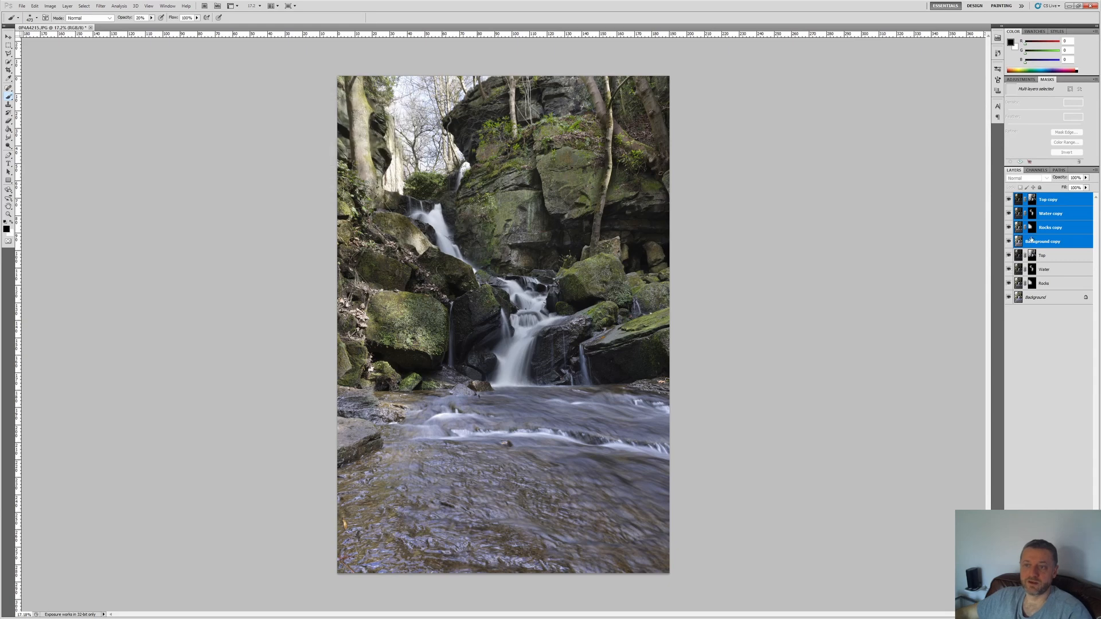
pyautogui.rightClick(1048, 216)
pyautogui.click(1055, 453)
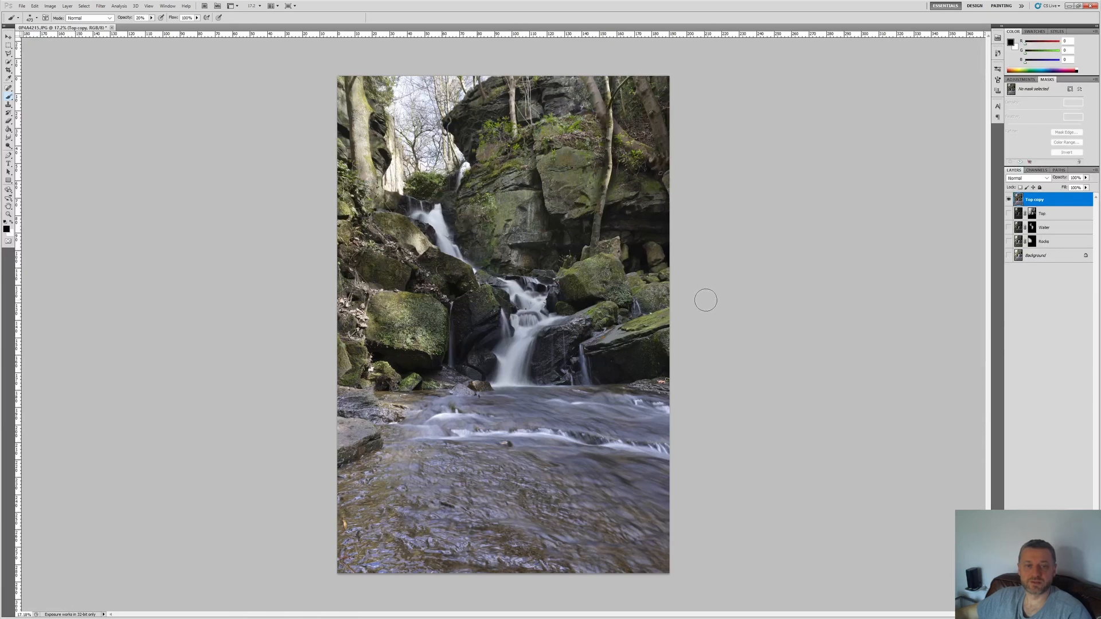
# Step: Apply a Vibrance adjustment to the merged layer with vibrance at +28 and a slight increase in saturation
pyautogui.hotkey('alt', 'i')
pyautogui.press('j')
pyautogui.press('v')
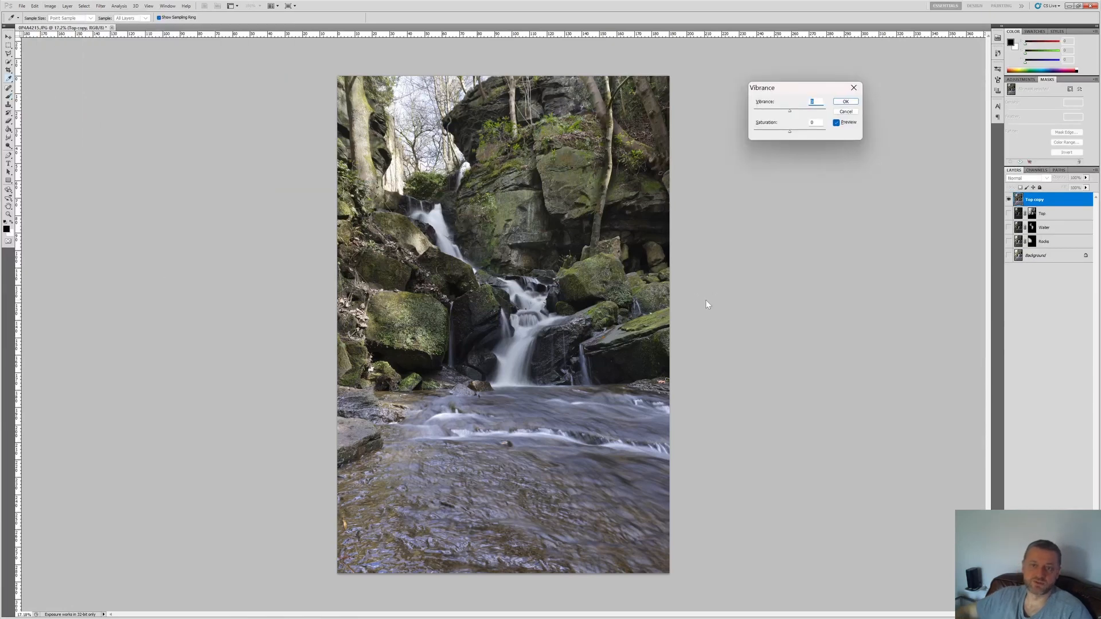
pyautogui.moveTo(790, 111); pyautogui.dragTo(795, 113)
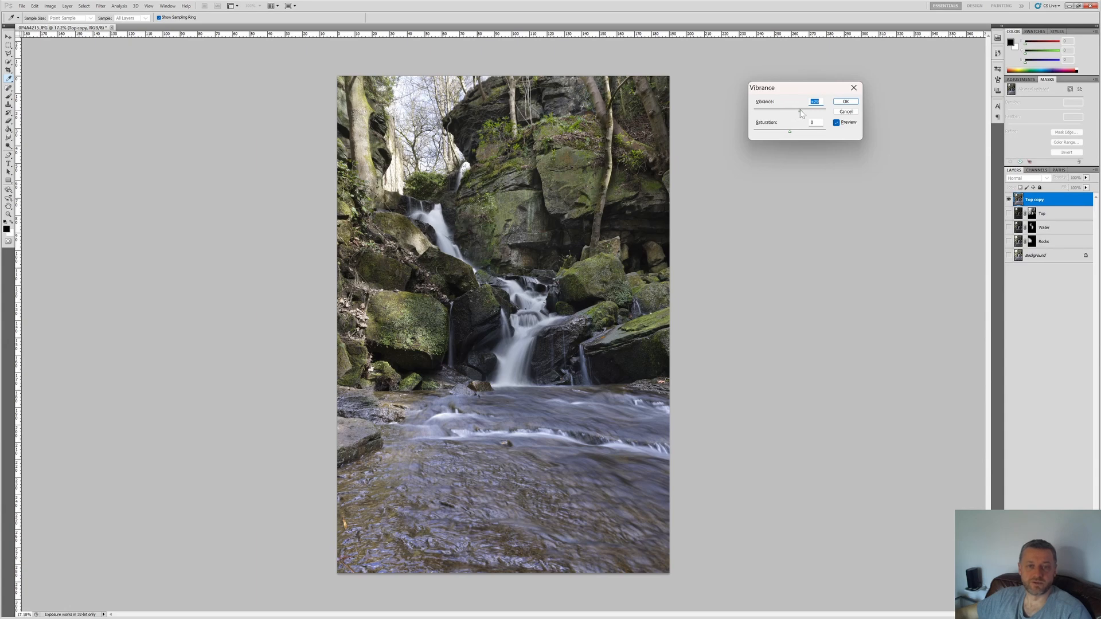
pyautogui.click(813, 122)
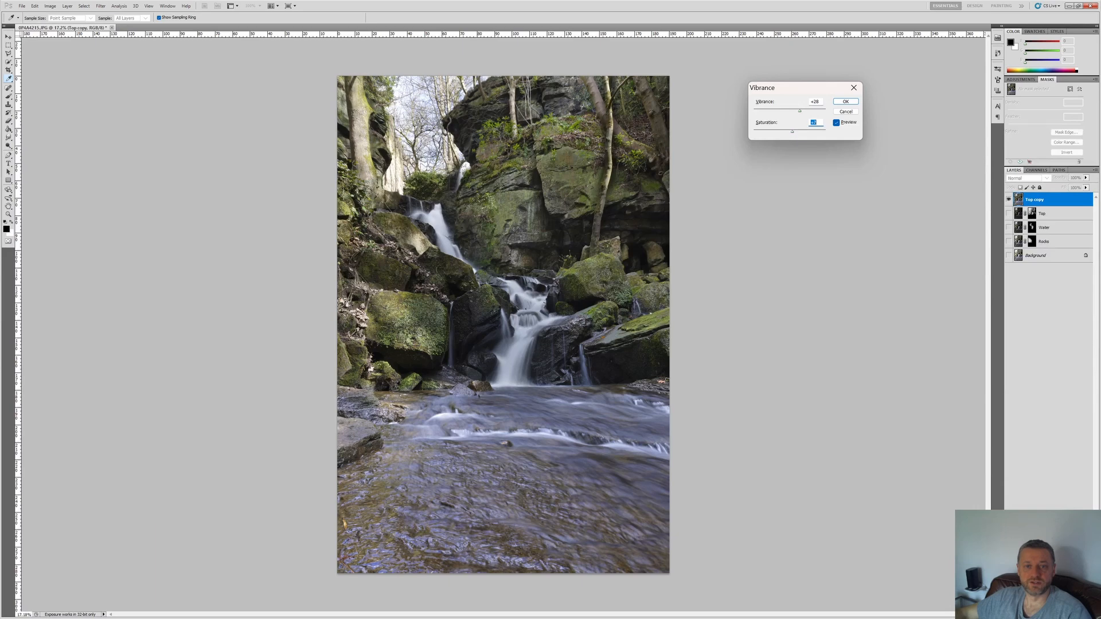
pyautogui.click(852, 104)
pyautogui.press('b')
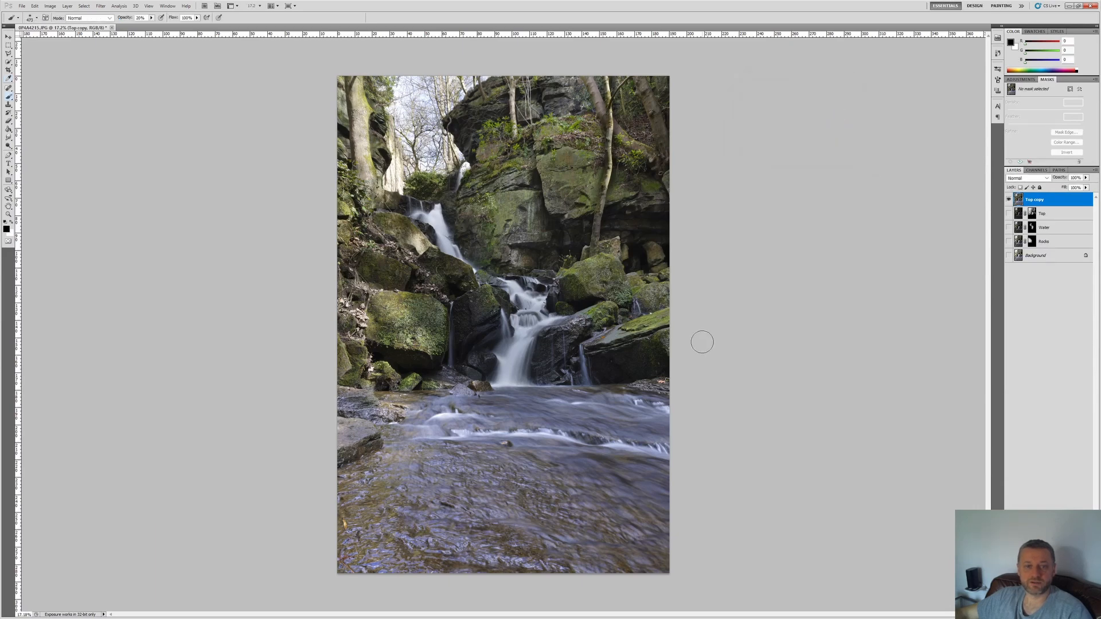
# Step: Apply Shadows/Highlights to the merged layer with a very low shadow amount and highlights at 0%
pyautogui.hotkey('alt', 'i')
pyautogui.press('a')
pyautogui.press('w')
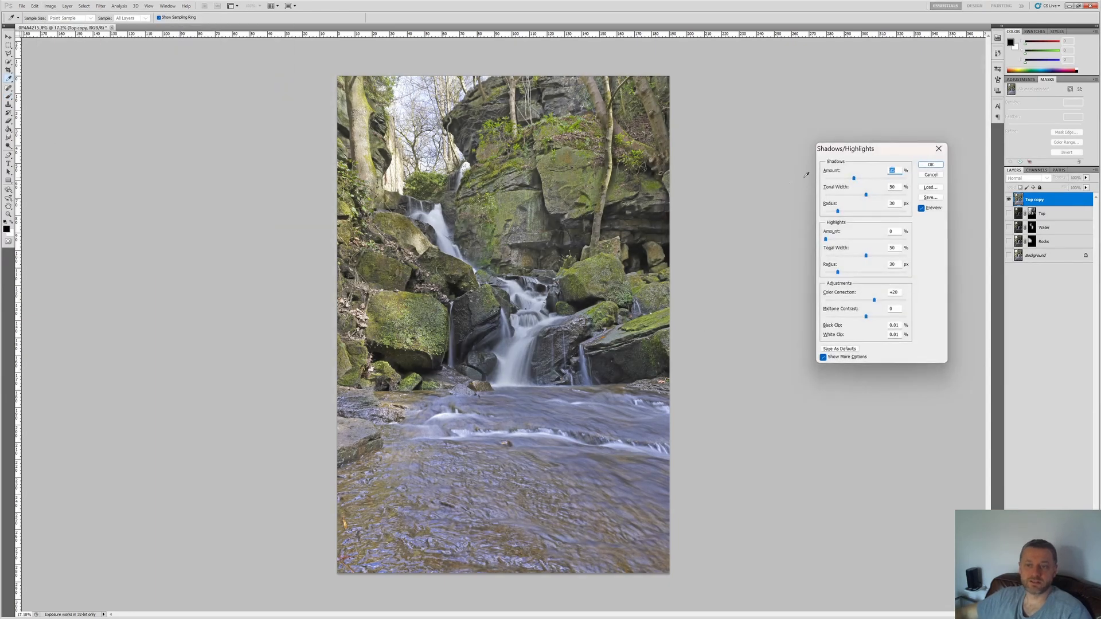
pyautogui.write('0')
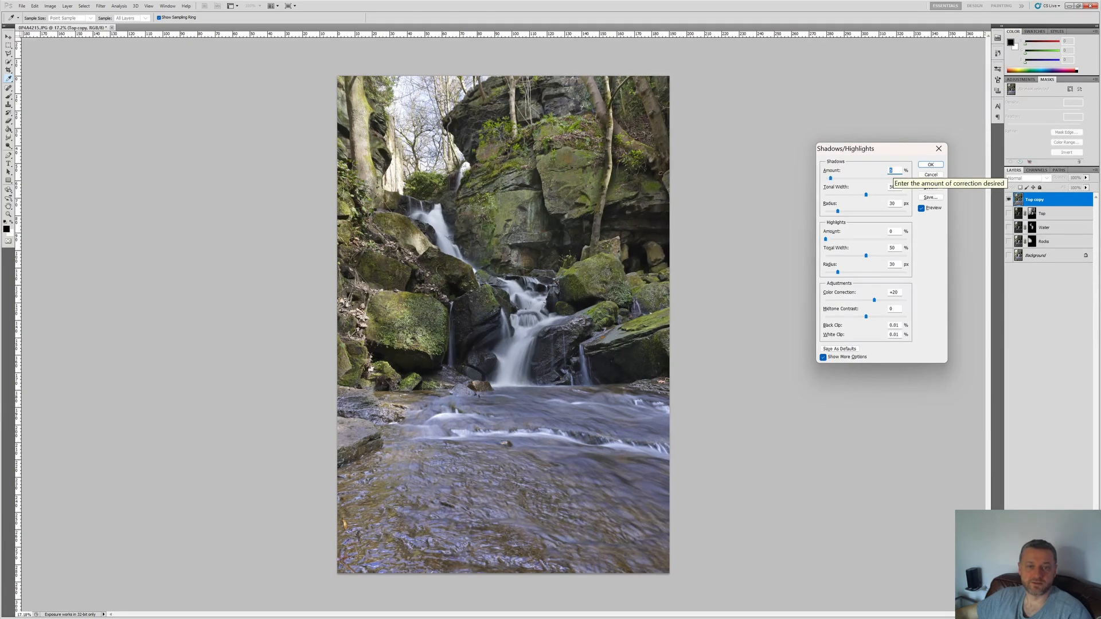
pyautogui.scroll(-10, 893, 171)
pyautogui.scroll(12, 893, 171)
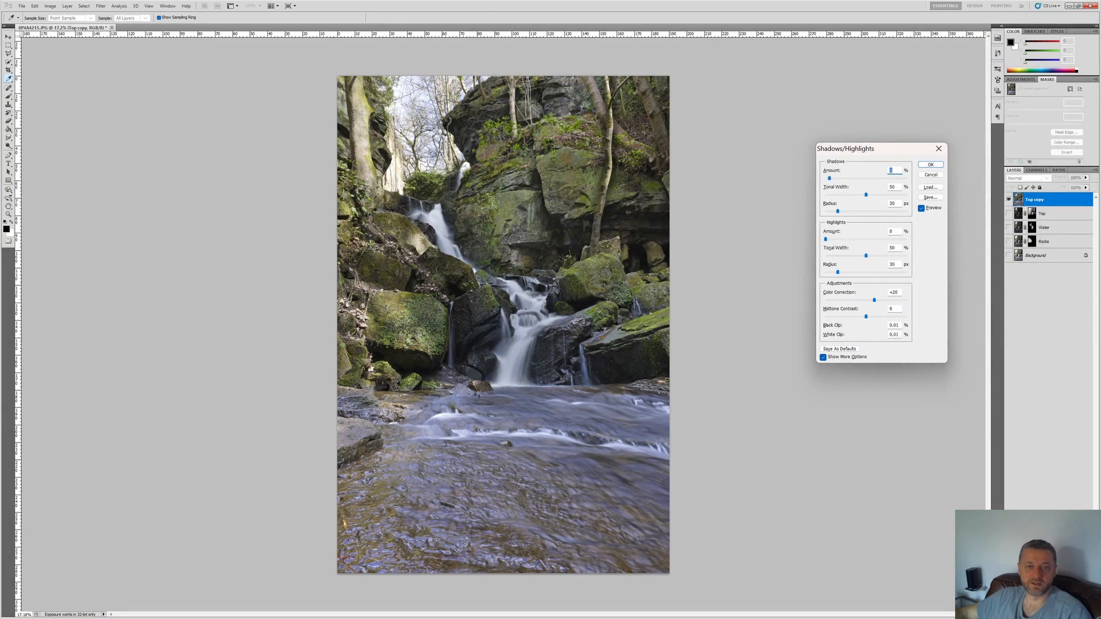
pyautogui.click(931, 165)
# Step: Crop the image tightly around the waterfall, cutting off the lower stream and narrow strips along both sides
pyautogui.press('c')
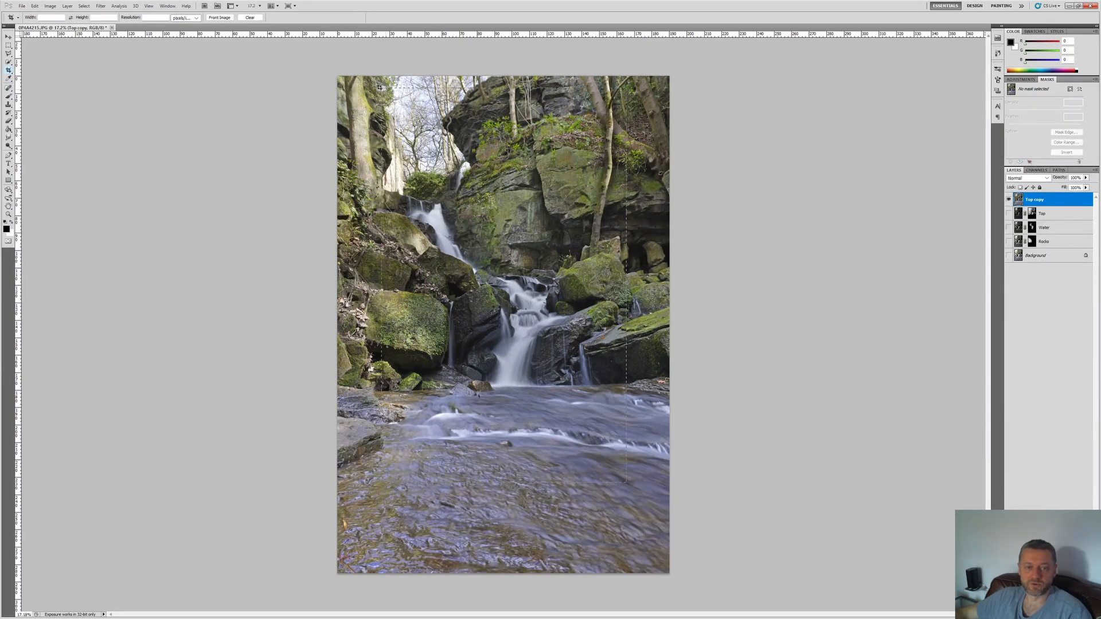
pyautogui.moveTo(363, 87); pyautogui.dragTo(356, 81)
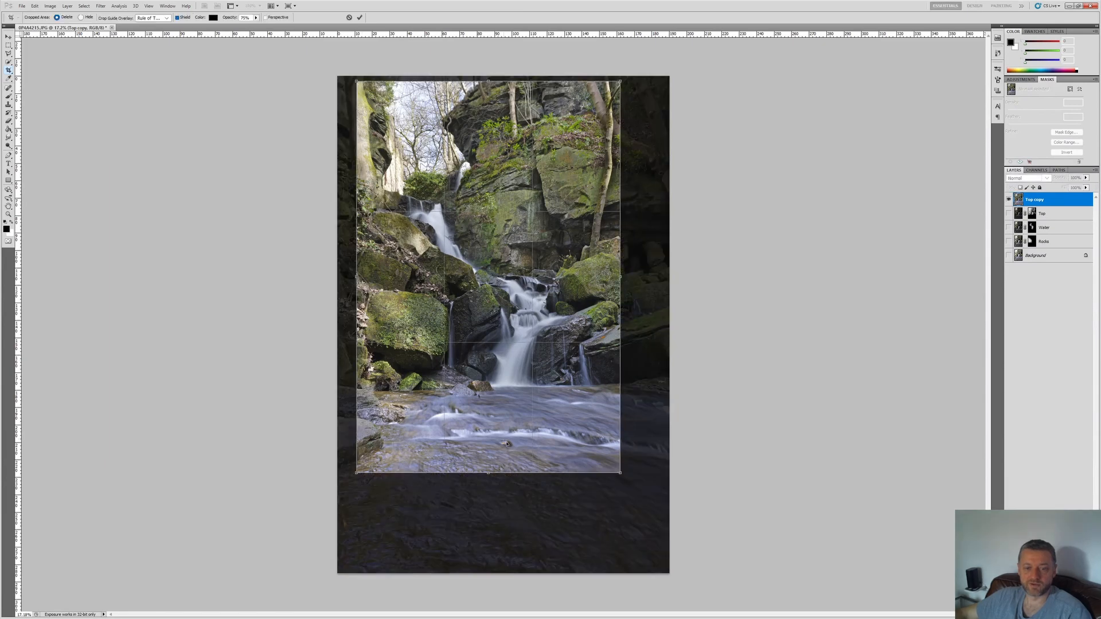
pyautogui.moveTo(620, 276); pyautogui.dragTo(627, 276)
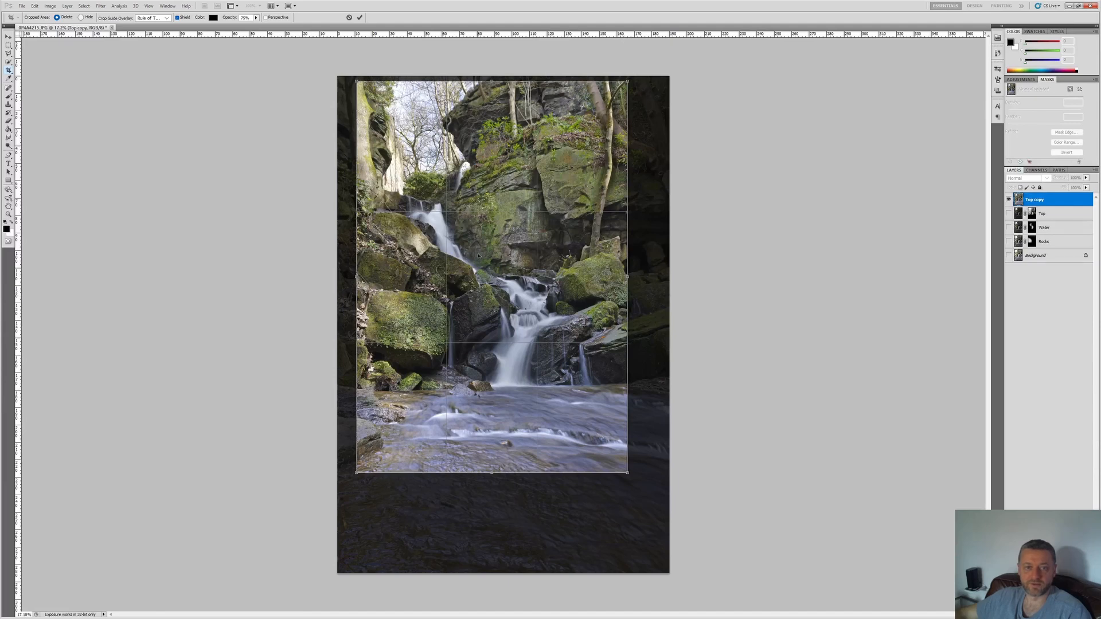
pyautogui.press('Return')
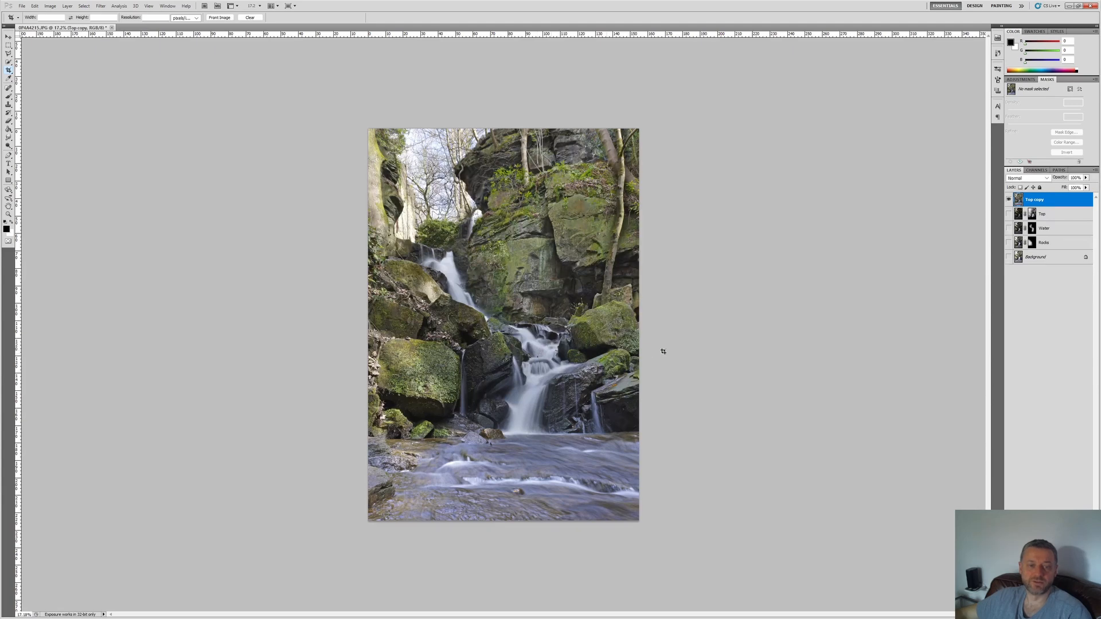
# Step: Delete the hidden Top, Water, Rocks and Background layers, keeping only the merged layer
pyautogui.scroll(2, 794, 368)
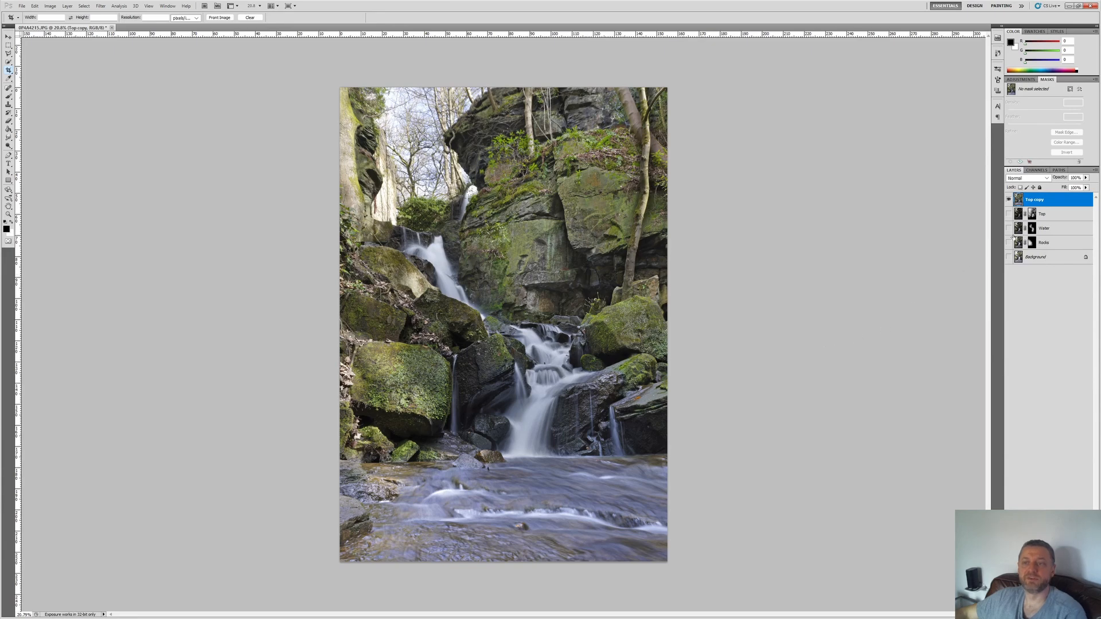
pyautogui.click(1035, 216)
pyautogui.keyDown('shift'); pyautogui.click(1035, 263); pyautogui.keyUp('shift')
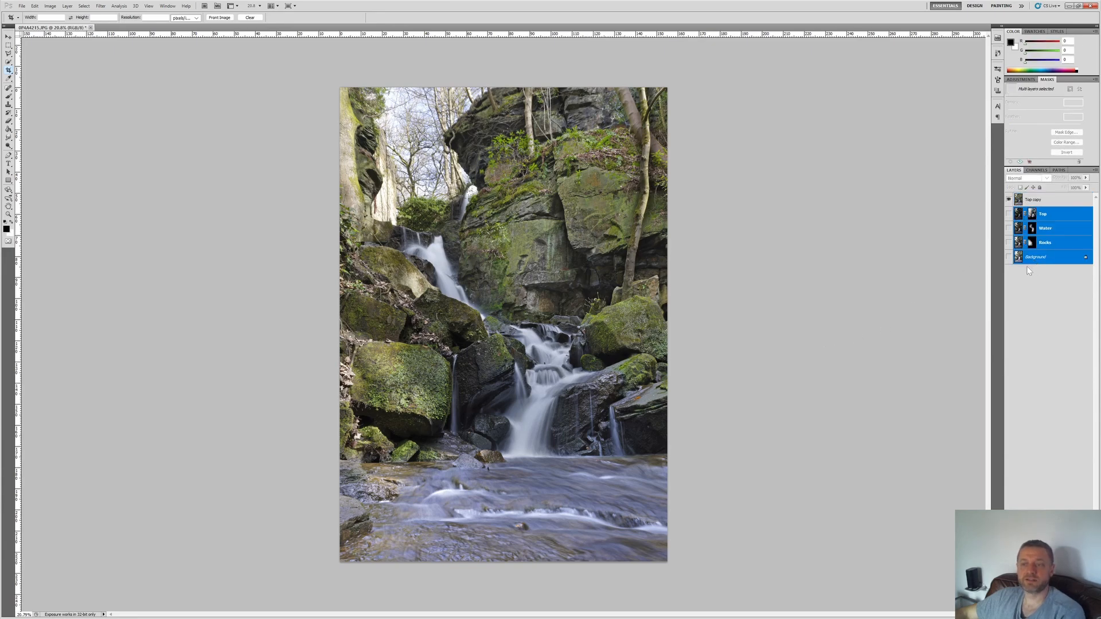
pyautogui.press('Delete')
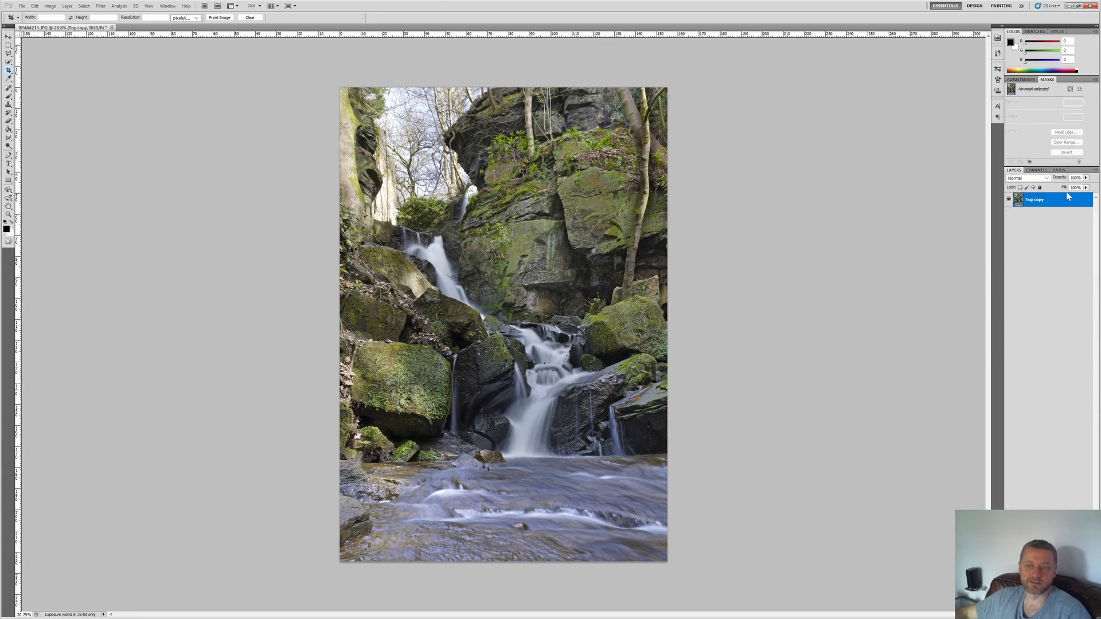
# Step: Duplicate the merged layer and apply a Gaussian Blur to the copy, strong enough to dissolve all fine detail
pyautogui.rightClick(1020, 202)
pyautogui.click(1014, 249)
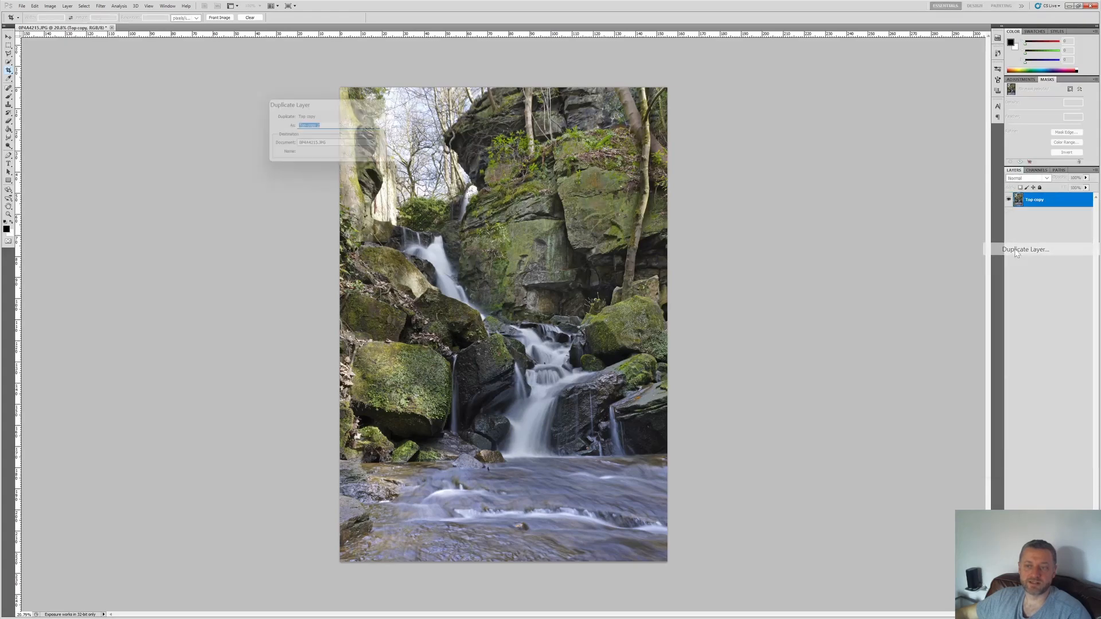
pyautogui.press('Return')
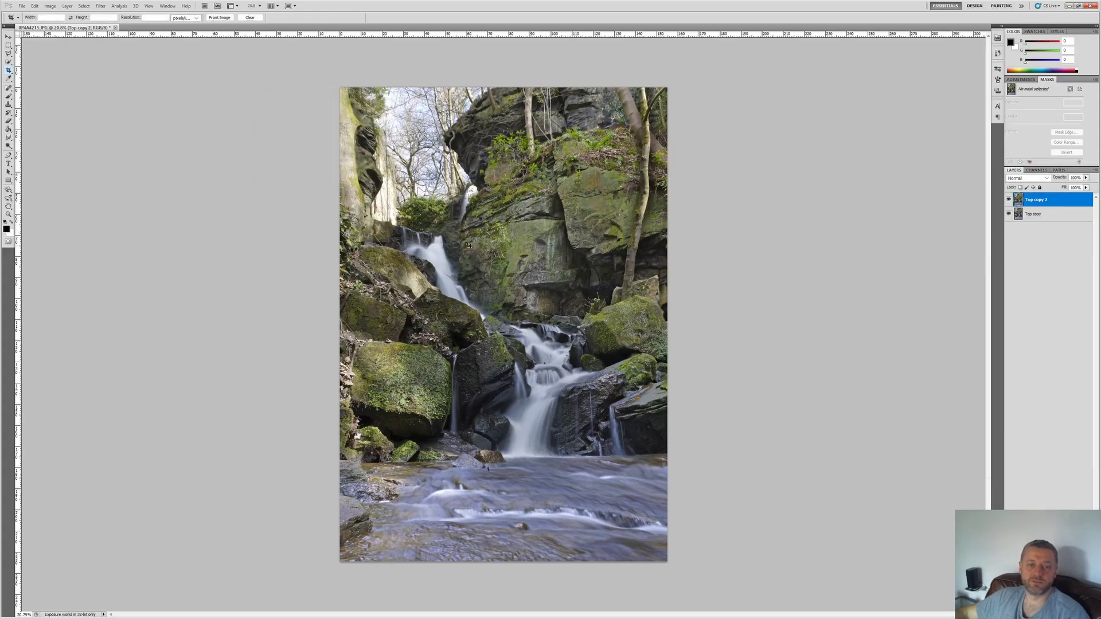
pyautogui.click(100, 5)
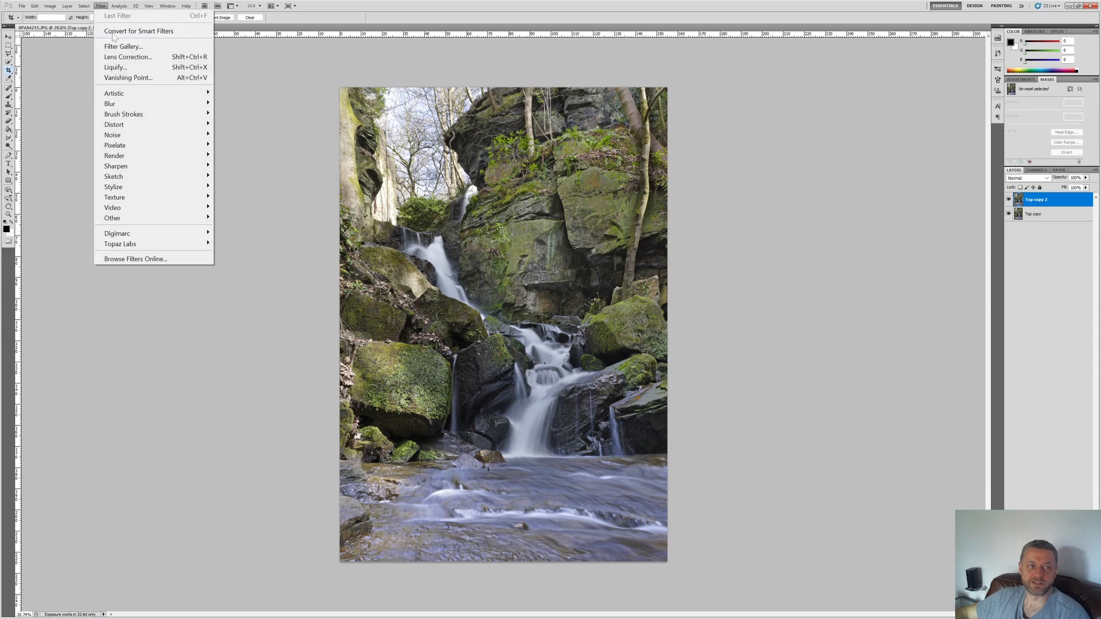
pyautogui.moveTo(124, 104)
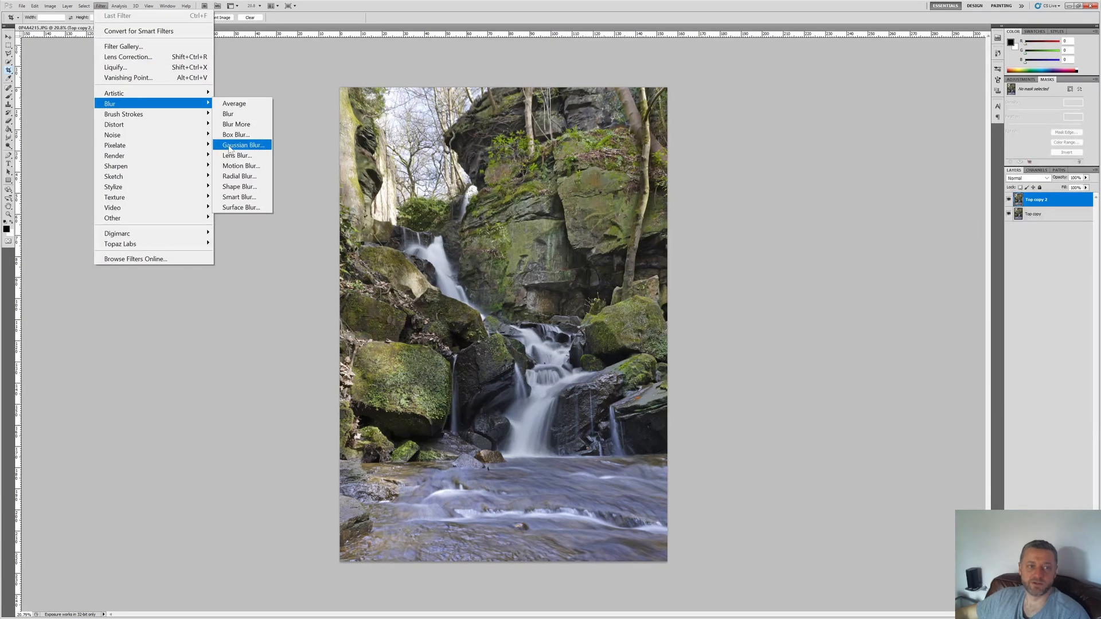
pyautogui.click(229, 146)
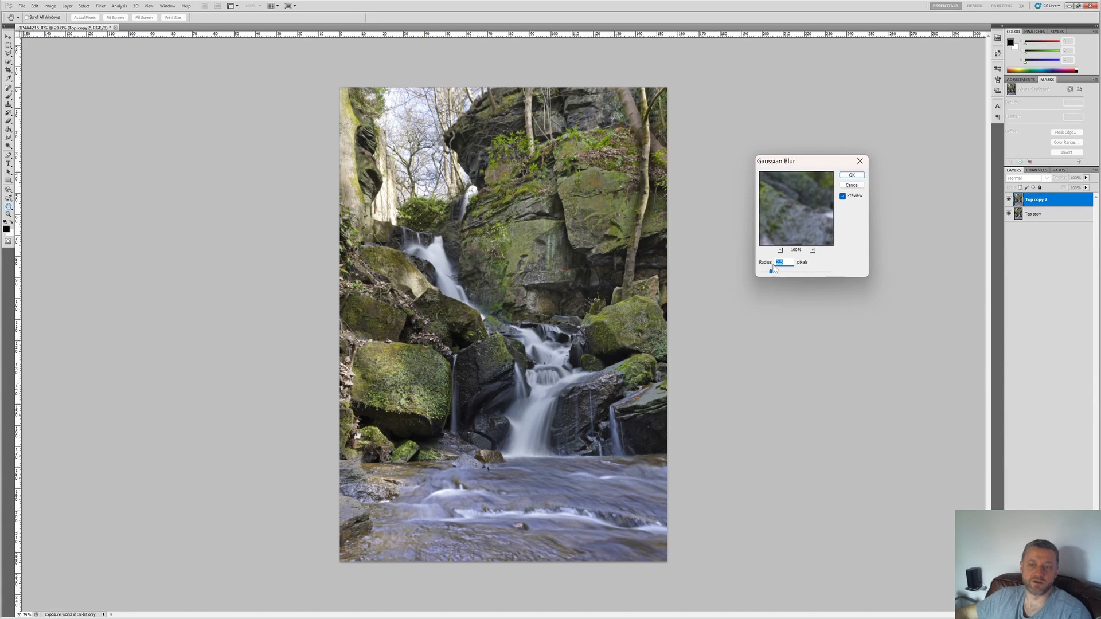
pyautogui.moveTo(771, 271); pyautogui.dragTo(801, 277)
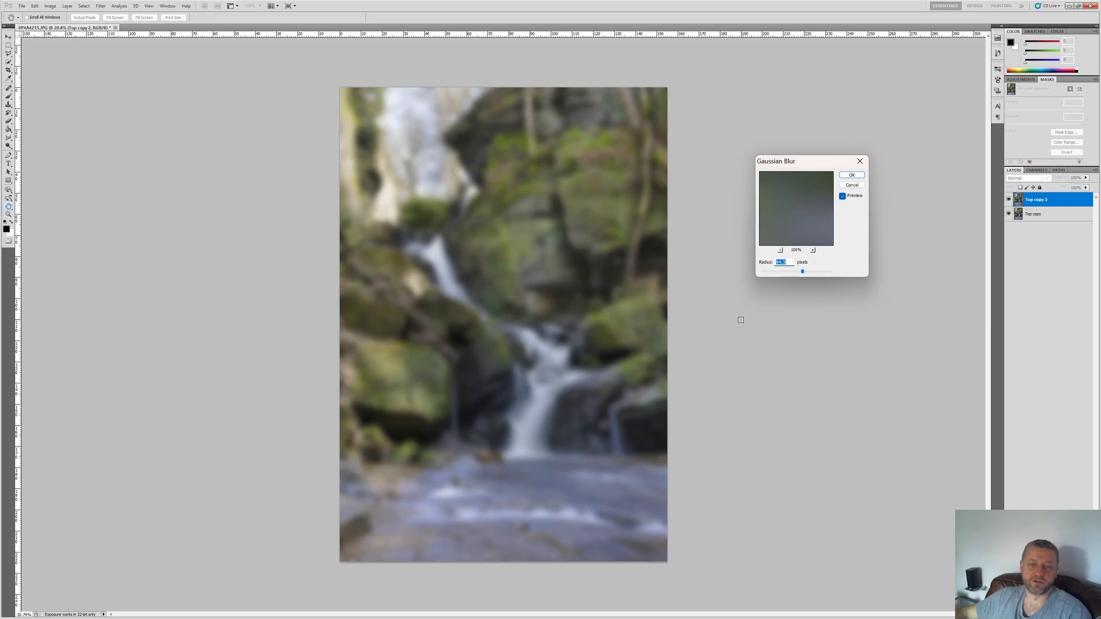
pyautogui.press('Return')
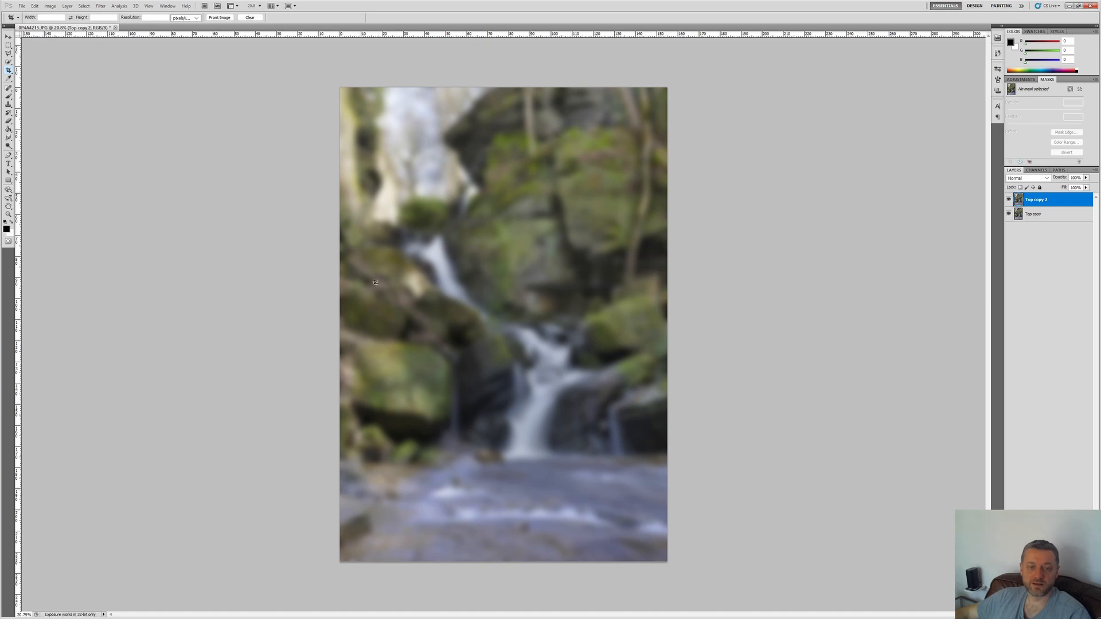
# Step: Set the blurred layer's blend mode to Screen and reduce its fill to 0%
pyautogui.click(1040, 178)
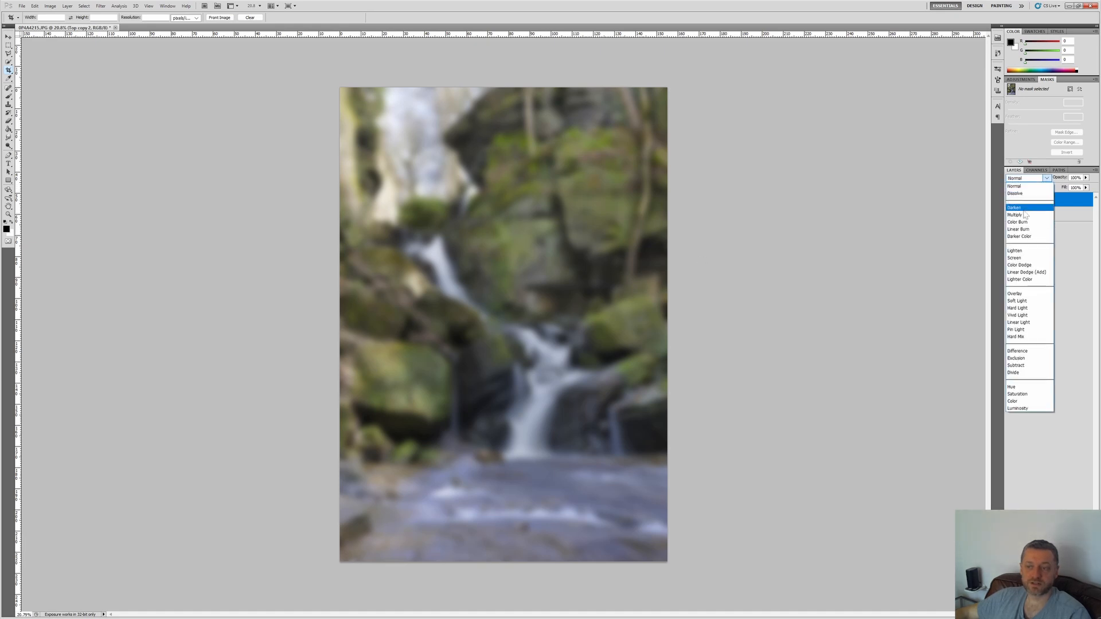
pyautogui.click(1015, 258)
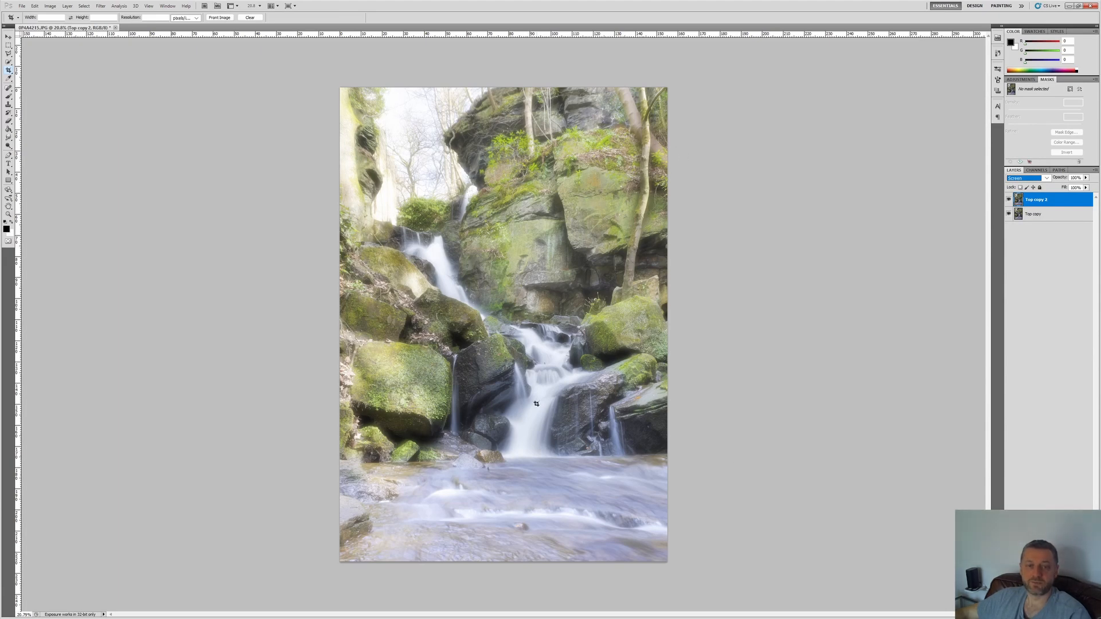
pyautogui.click(1085, 188)
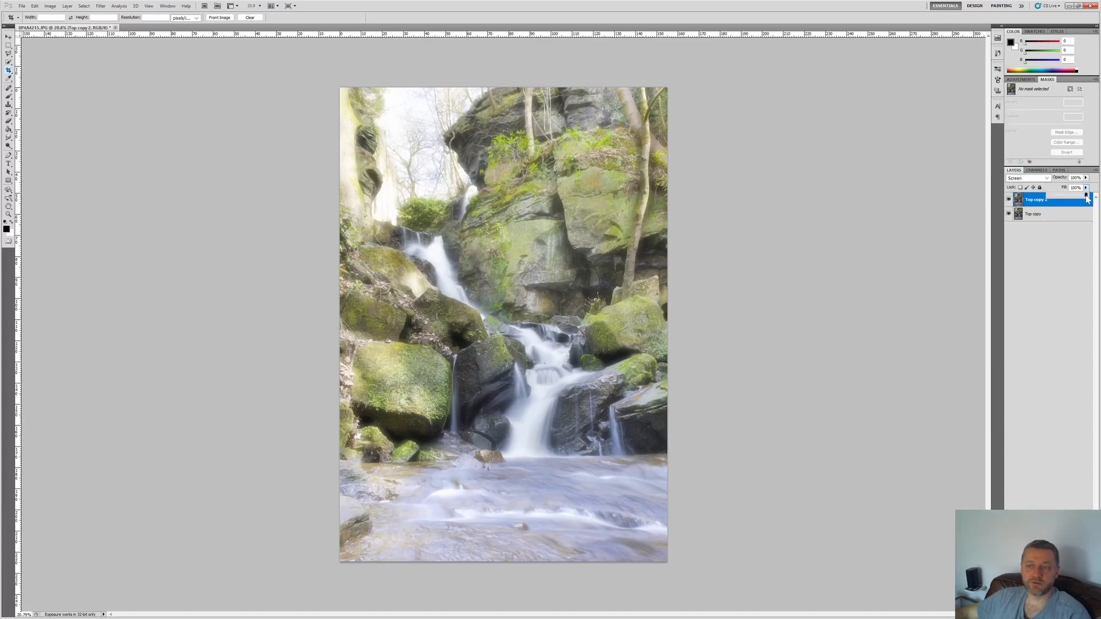
pyautogui.moveTo(1085, 196); pyautogui.dragTo(904, 216)
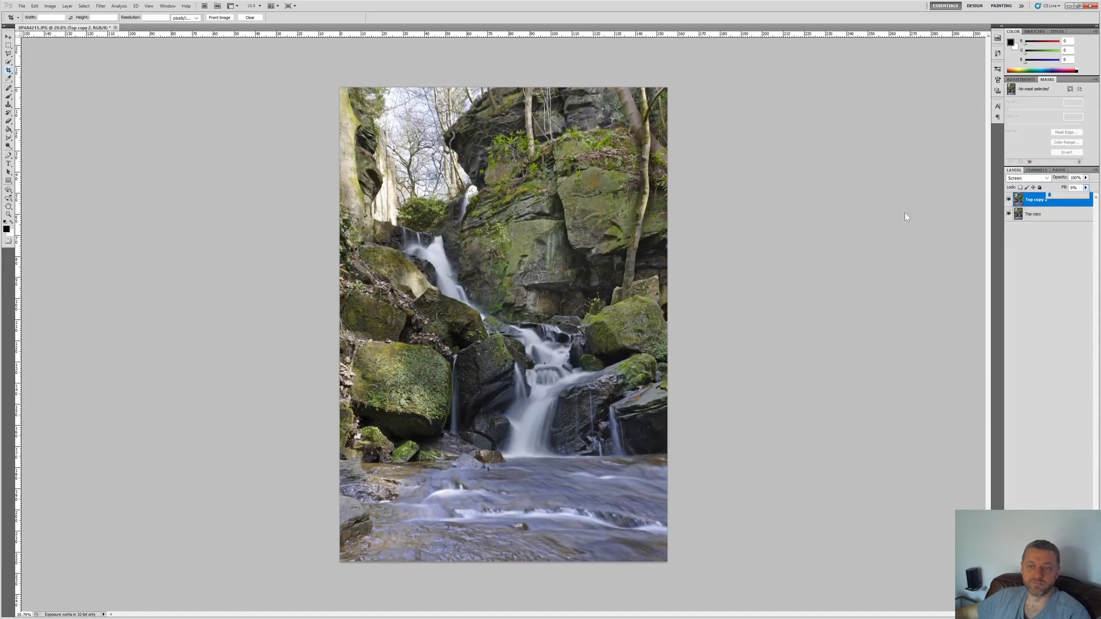
pyautogui.click(1018, 201)
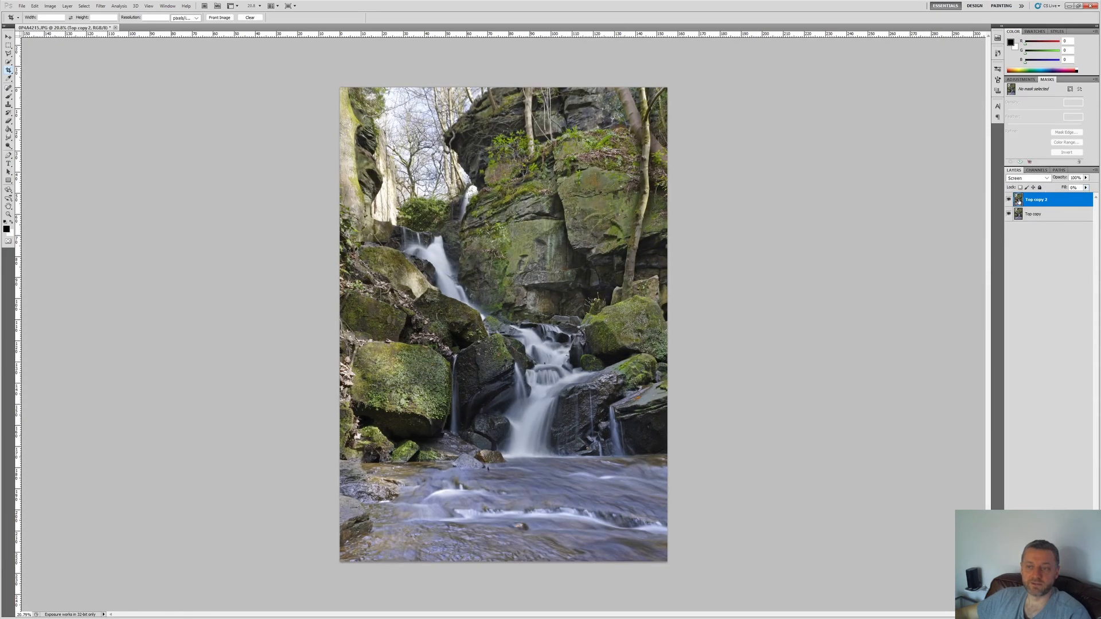
# Step: Compare the image with and without the blurred Screen layer, and set that layer's fill to about 50%
pyautogui.click(1009, 200)
pyautogui.click(1039, 213)
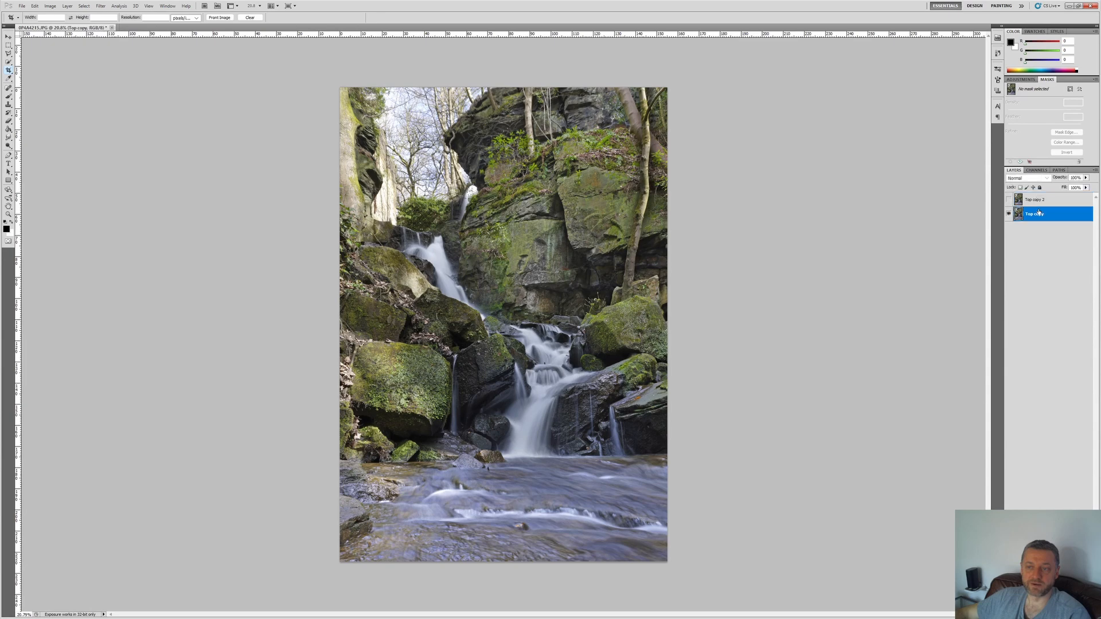
pyautogui.click(1009, 199)
pyautogui.click(1039, 200)
pyautogui.click(1086, 188)
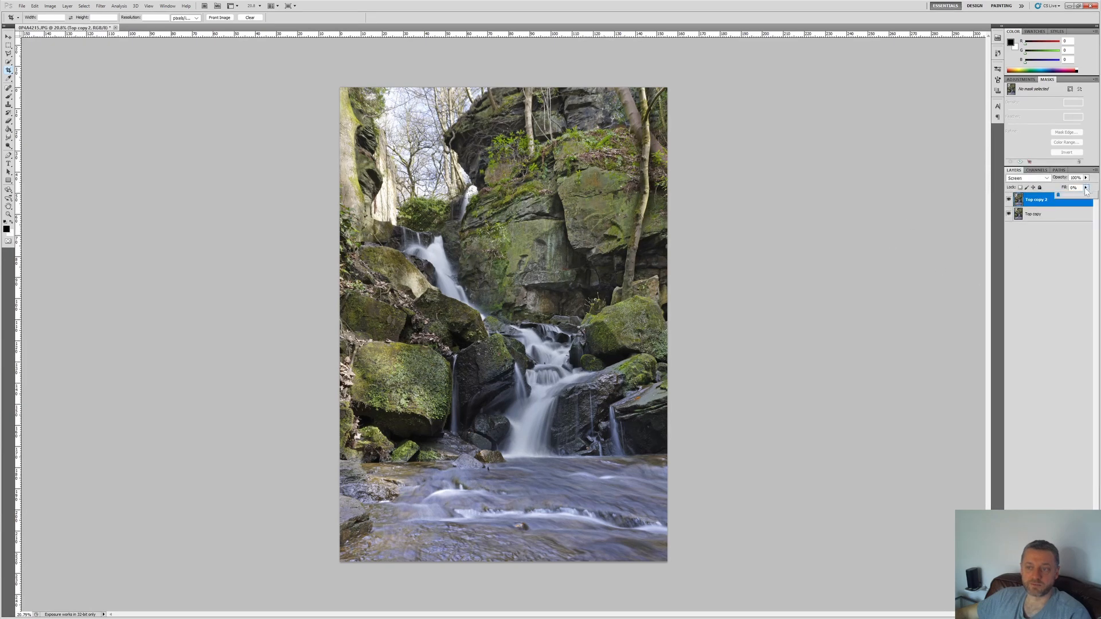
pyautogui.moveTo(1059, 197); pyautogui.dragTo(1095, 196)
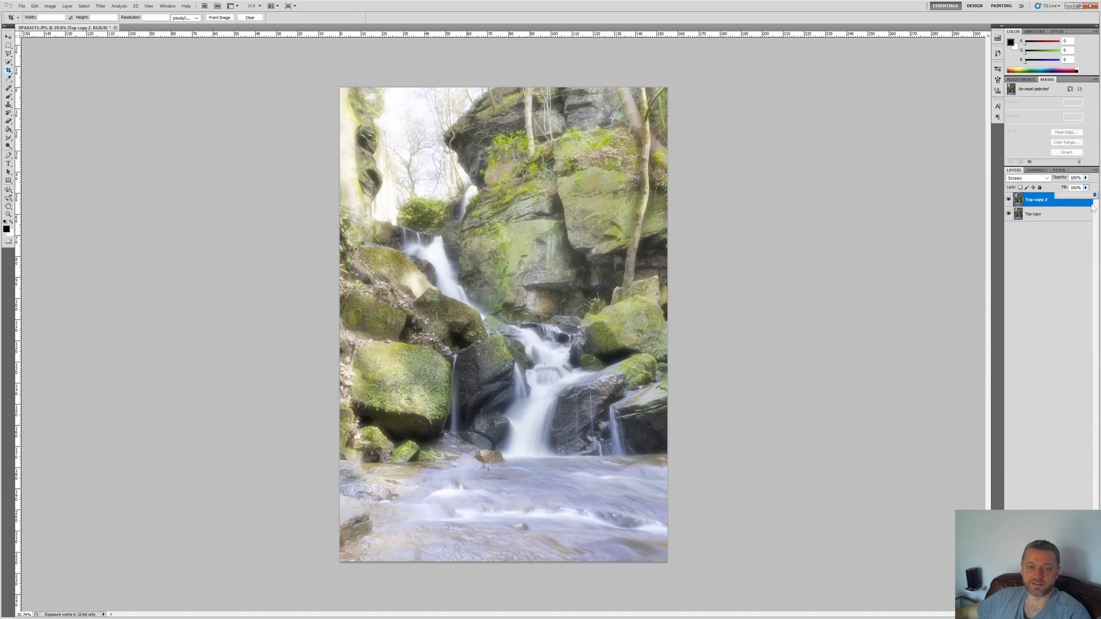
pyautogui.moveTo(1092, 208); pyautogui.dragTo(947, 209)
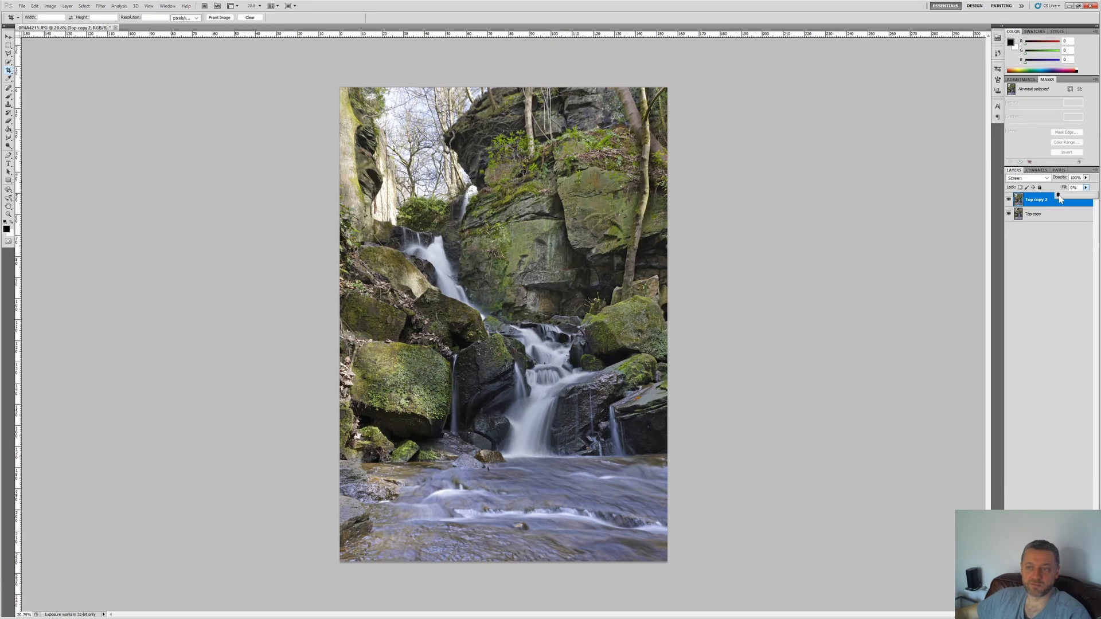
pyautogui.moveTo(1059, 196); pyautogui.dragTo(1077, 197)
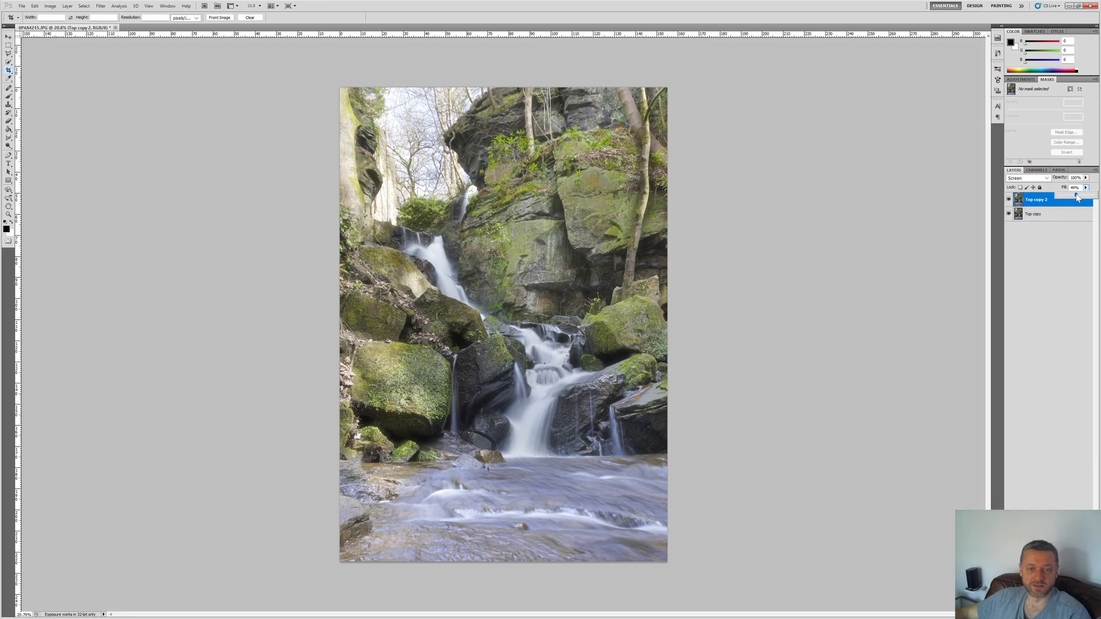
pyautogui.moveTo(1080, 198); pyautogui.dragTo(1076, 197)
pyautogui.click(1062, 264)
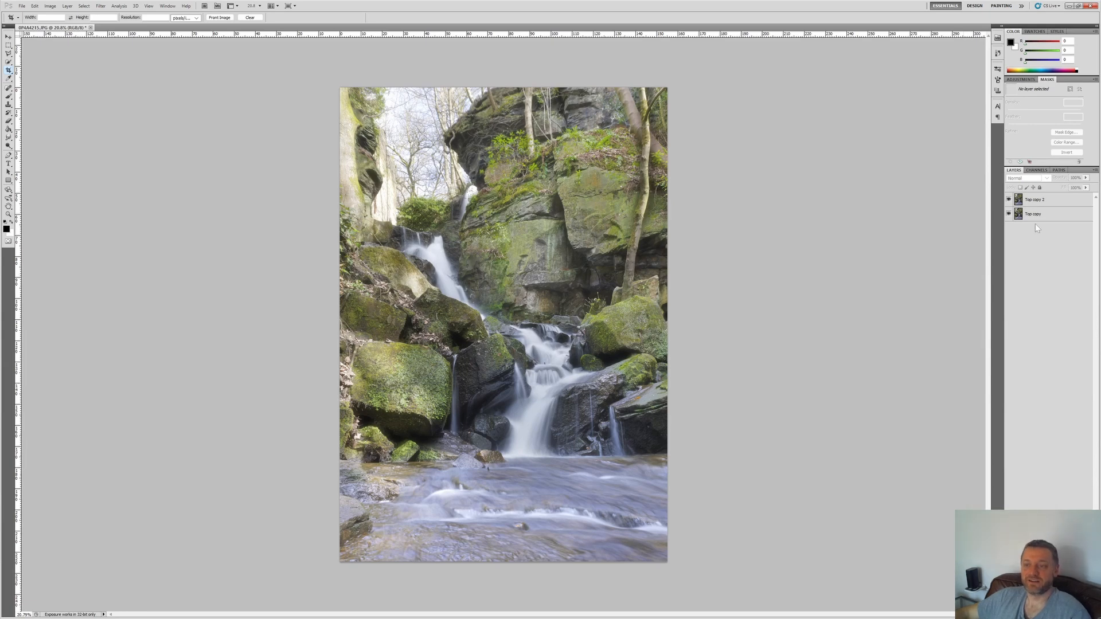
# Step: Duplicate both the sharp and the blurred layer and merge the two copies into one layer
pyautogui.click(1077, 201)
pyautogui.keyDown('shift'); pyautogui.click(1039, 214); pyautogui.keyUp('shift')
pyautogui.rightClick(1039, 213)
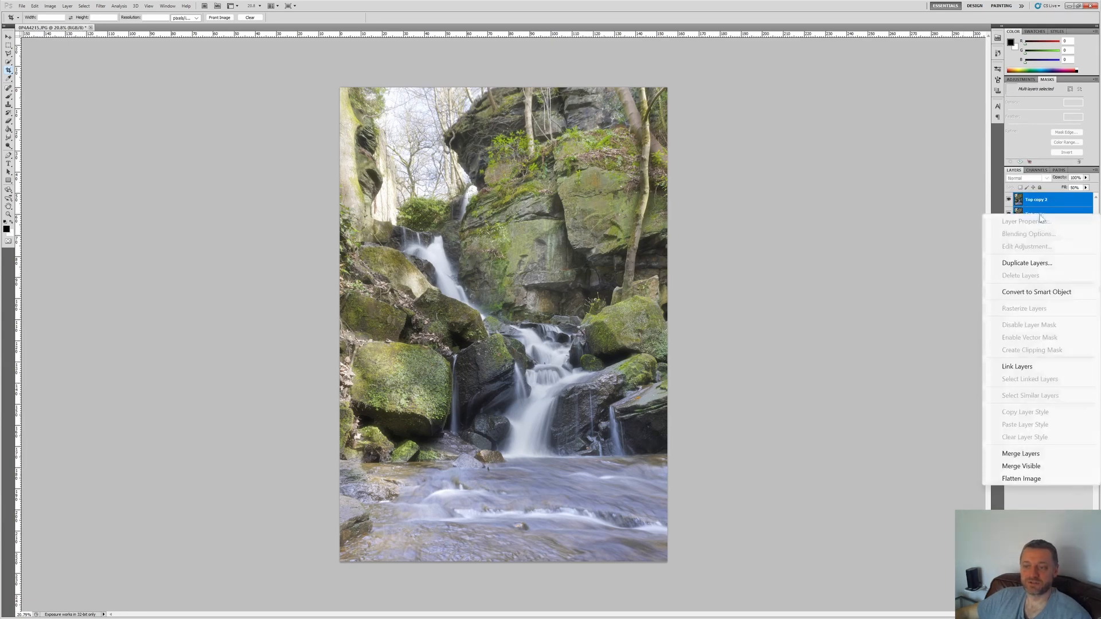
pyautogui.click(1033, 263)
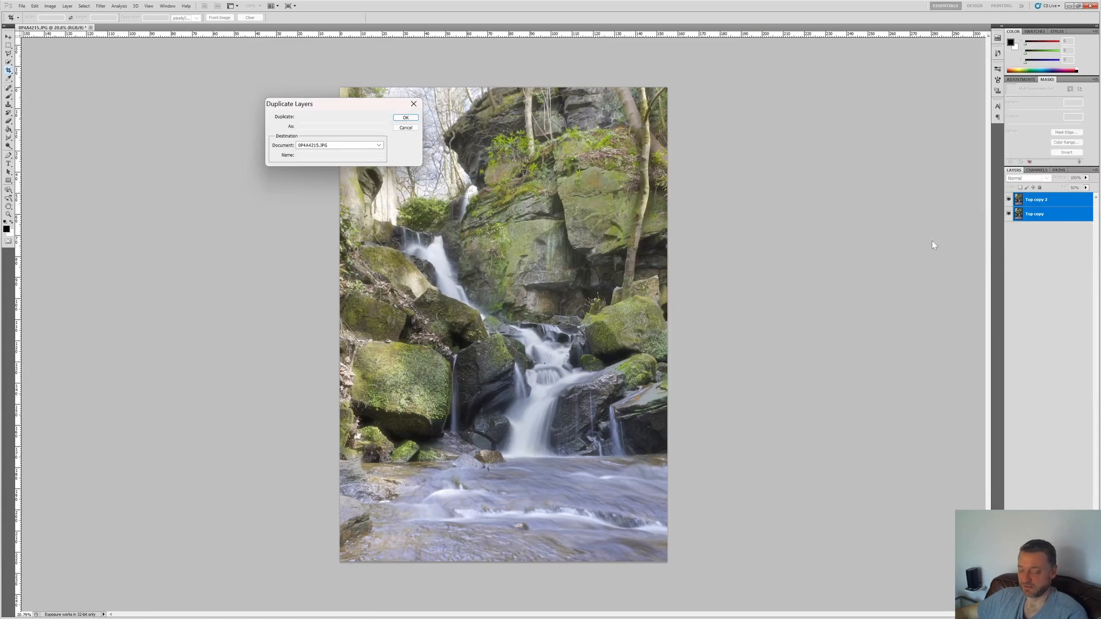
pyautogui.press('Return')
pyautogui.rightClick(1028, 212)
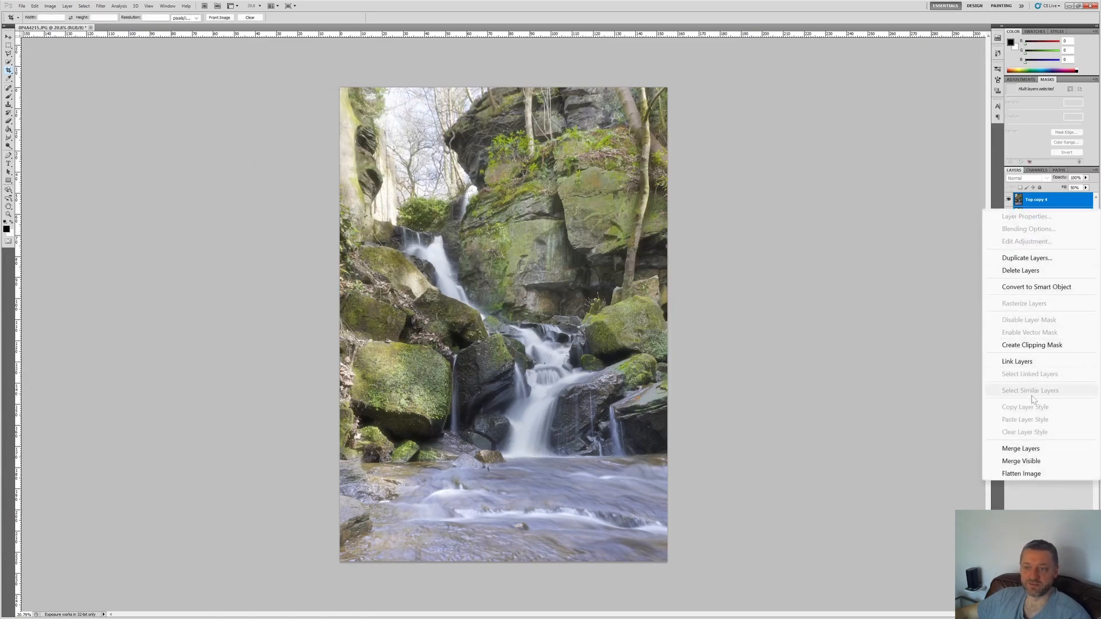
pyautogui.click(1020, 449)
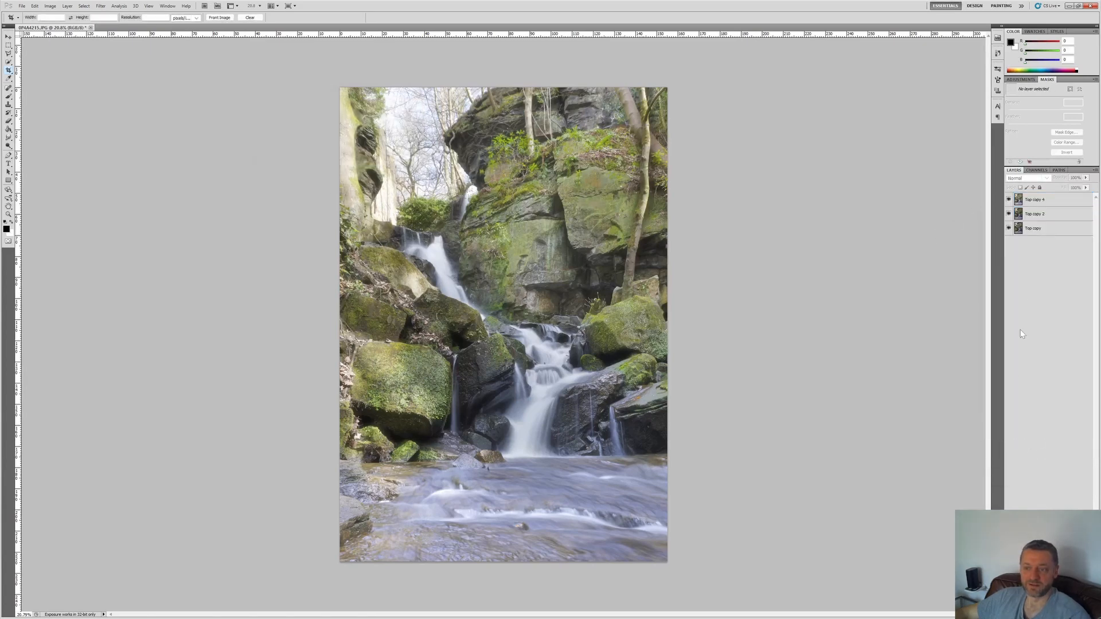
# Step: Hide the two original layers and darken the merged copy's shadows slightly by raising the Levels shadow input
pyautogui.click(1009, 229)
pyautogui.hotkey('ctrl', 'l')
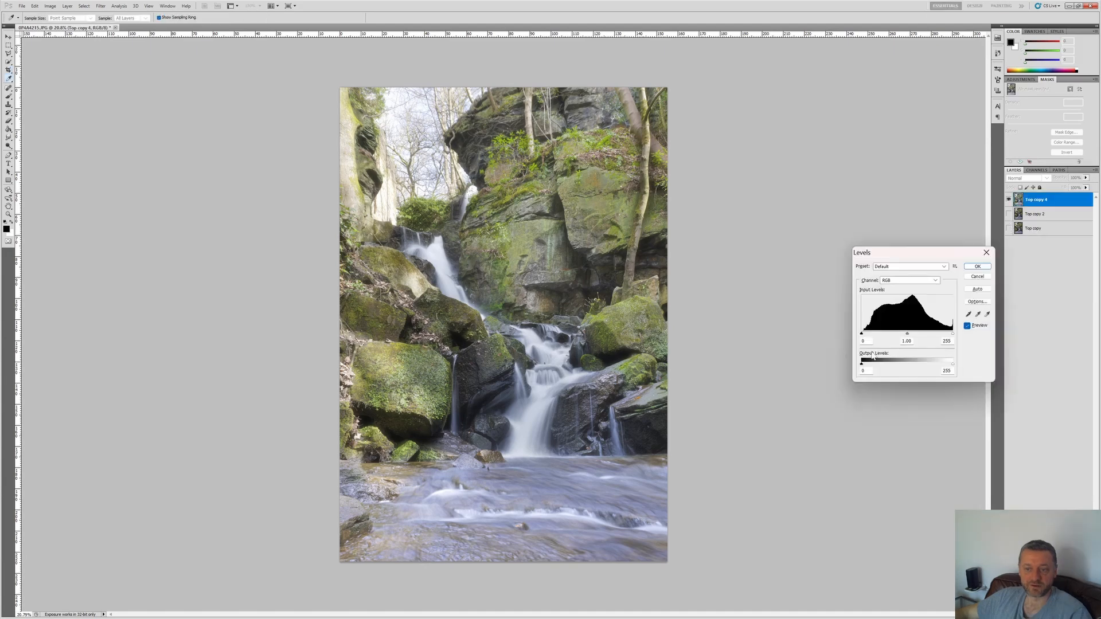
pyautogui.moveTo(888, 254); pyautogui.dragTo(789, 192)
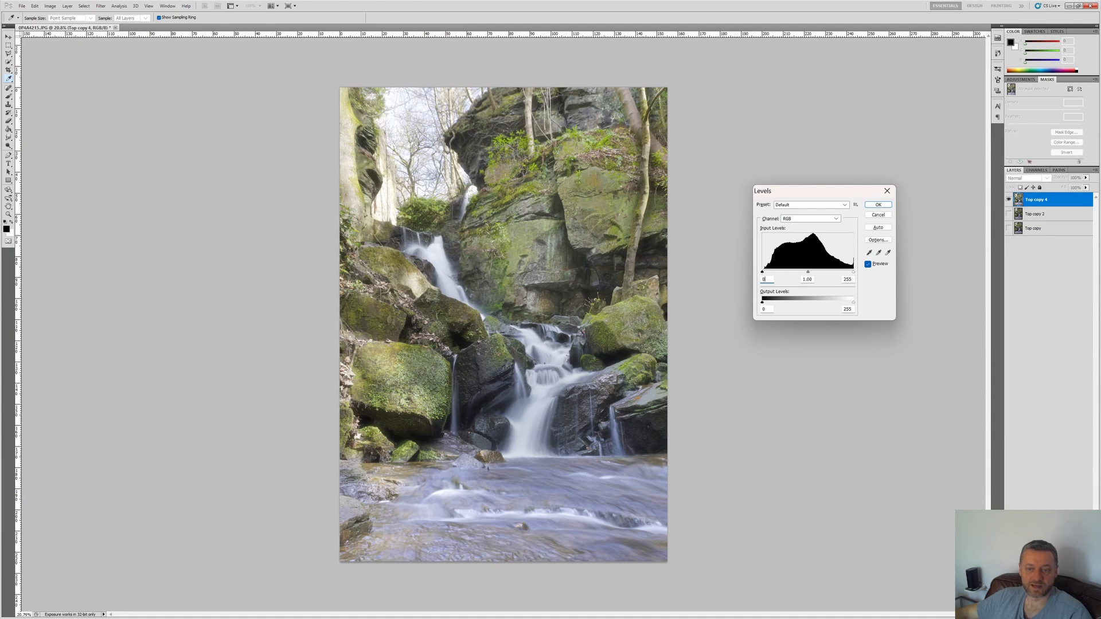
pyautogui.moveTo(762, 272); pyautogui.dragTo(767, 273)
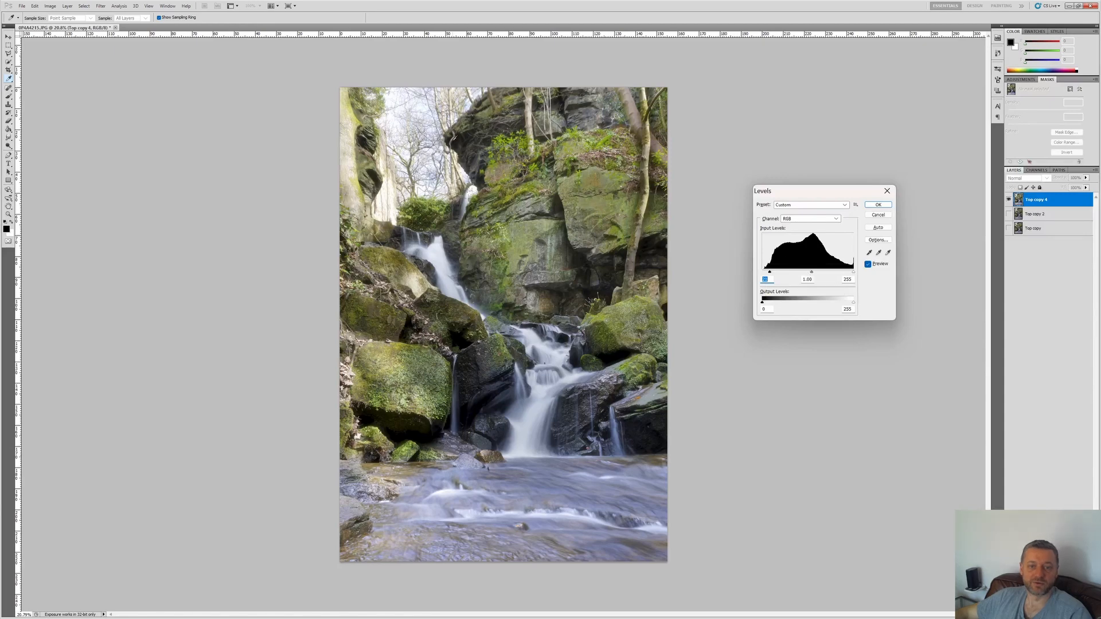
pyautogui.click(878, 205)
pyautogui.press('c')
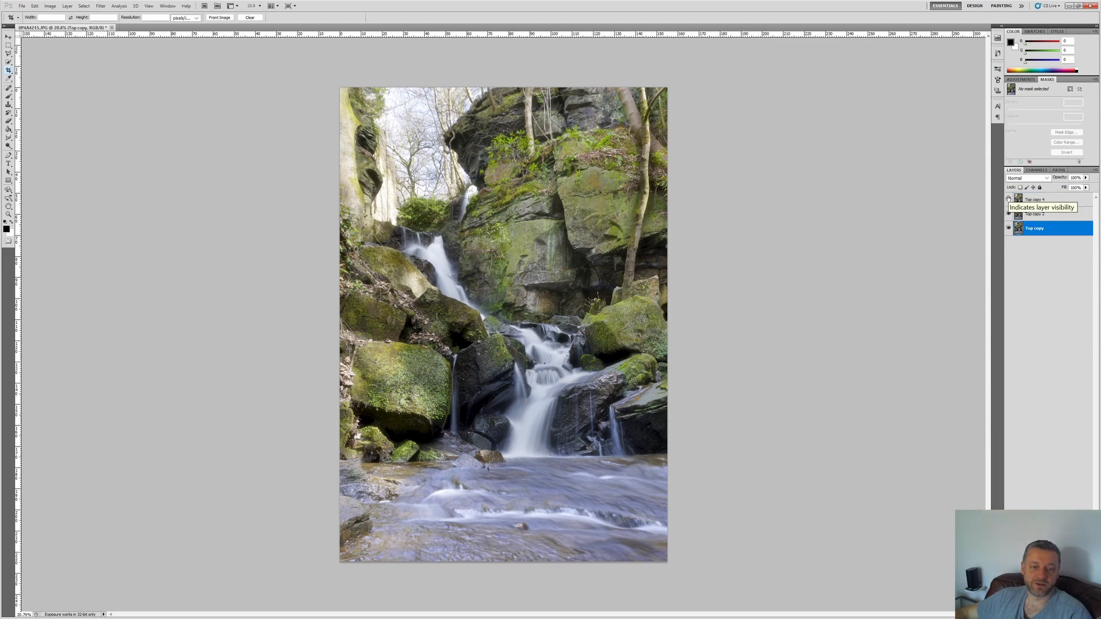
# Step: Show the two original layers again and delete the merged Top copy 4 layer
pyautogui.click(1008, 215)
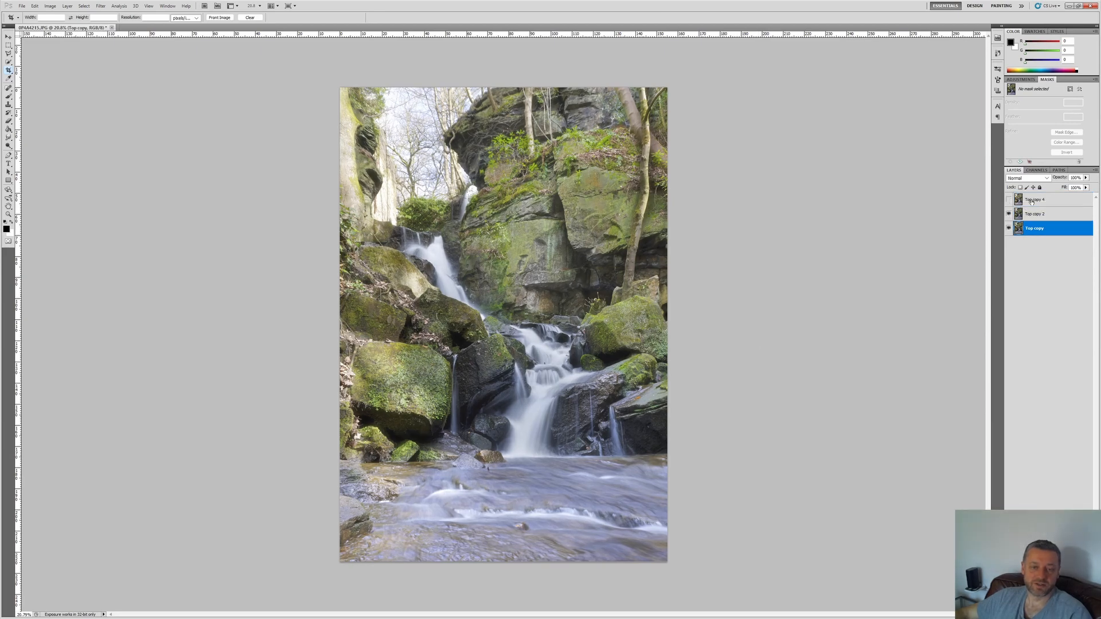
pyautogui.click(1037, 199)
pyautogui.rightClick(1037, 199)
pyautogui.click(1008, 262)
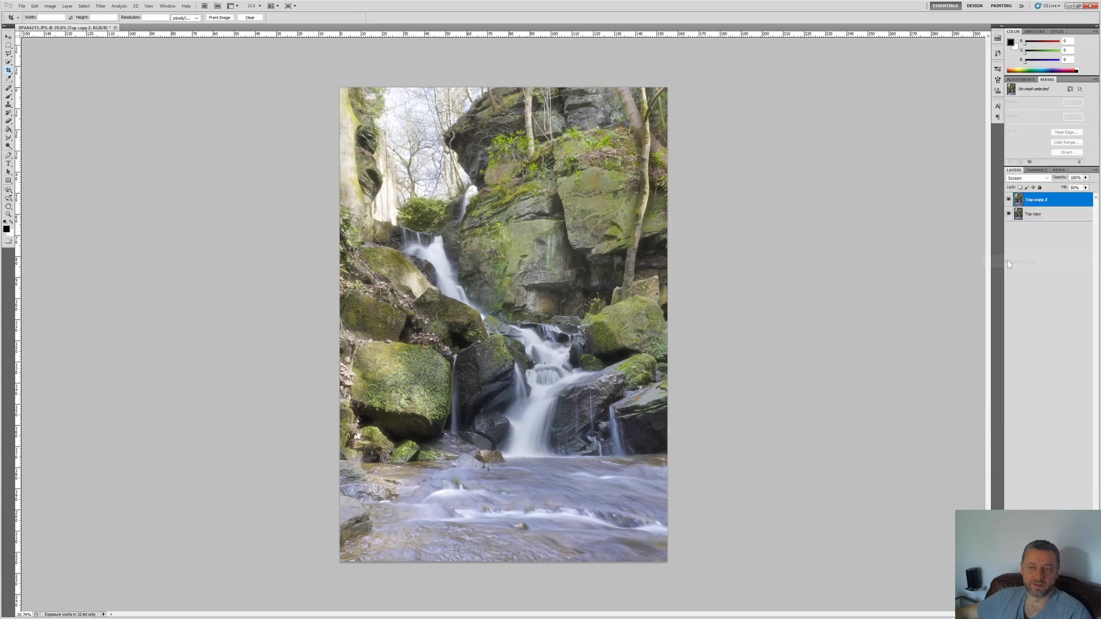
# Step: Set the blurred Screen layer's fill to about 71% for a stronger glow
pyautogui.click(1086, 187)
pyautogui.moveTo(1078, 197); pyautogui.dragTo(1085, 197)
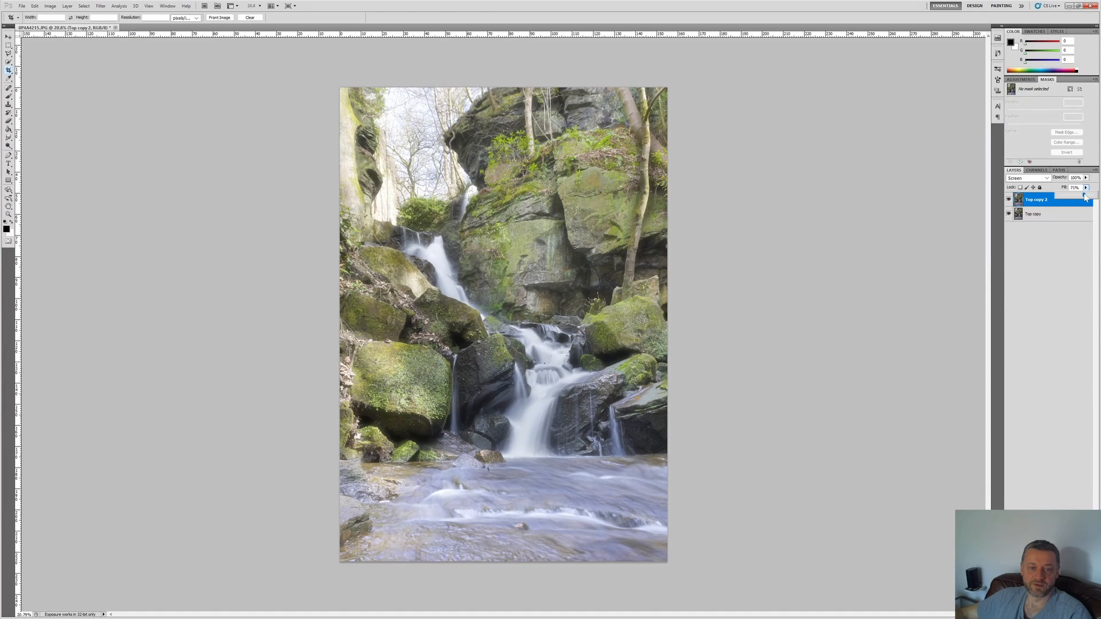
pyautogui.click(1041, 230)
# Step: Duplicate Top copy and Top copy 2 within the same document and merge the duplicates into one layer
pyautogui.click(1036, 205)
pyautogui.keyDown('ctrl'); pyautogui.click(1034, 215); pyautogui.keyUp('ctrl')
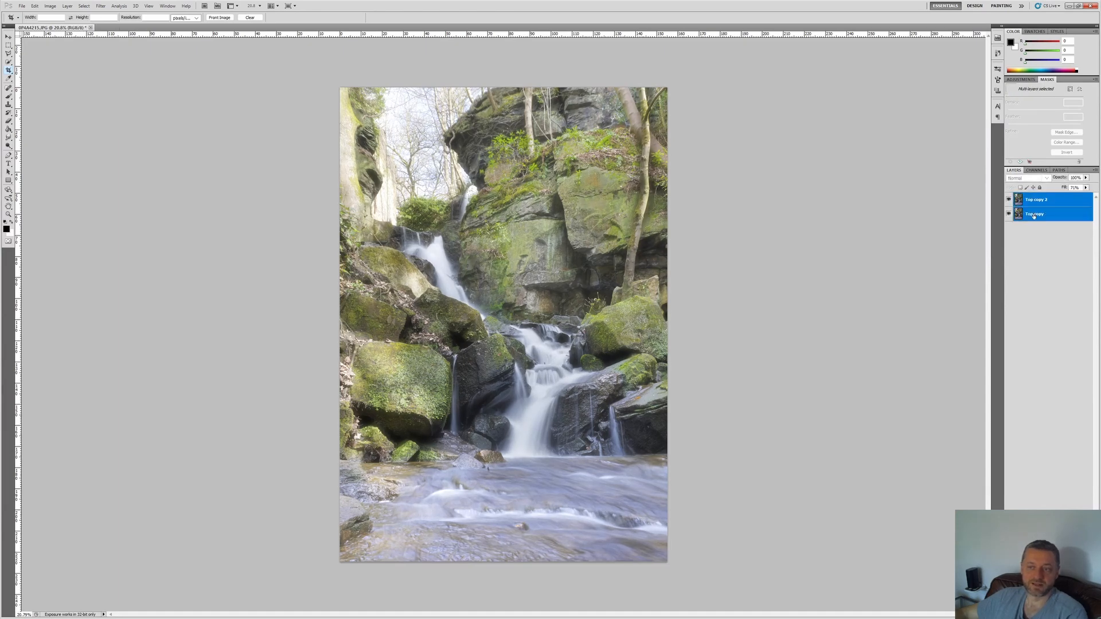
pyautogui.rightClick(1034, 214)
pyautogui.click(1028, 263)
pyautogui.press('Return')
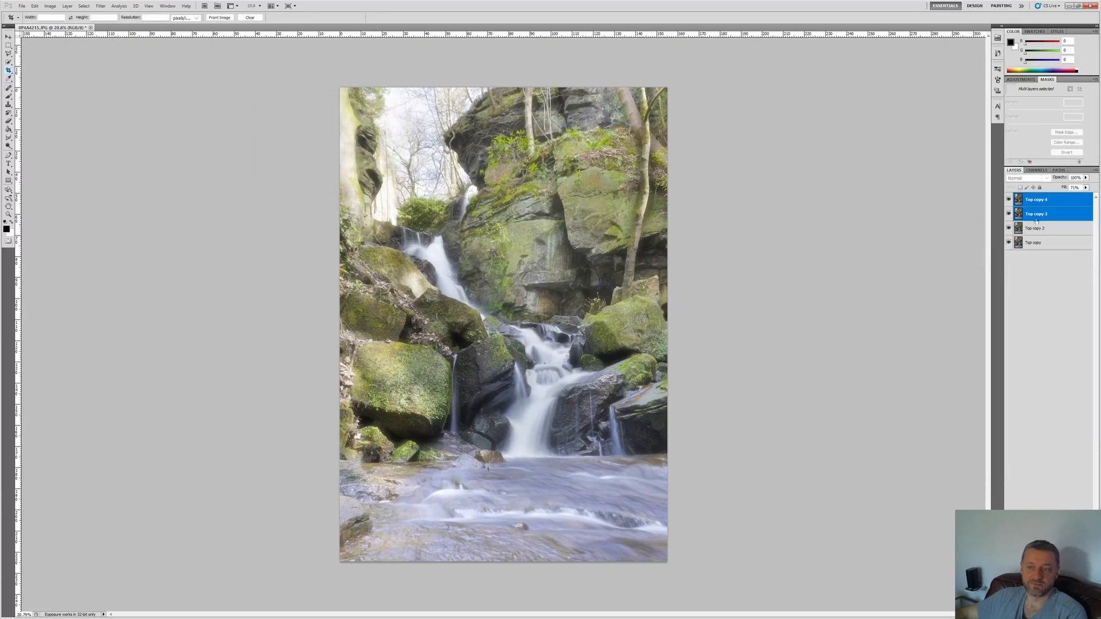
pyautogui.rightClick(1032, 205)
pyautogui.click(1011, 447)
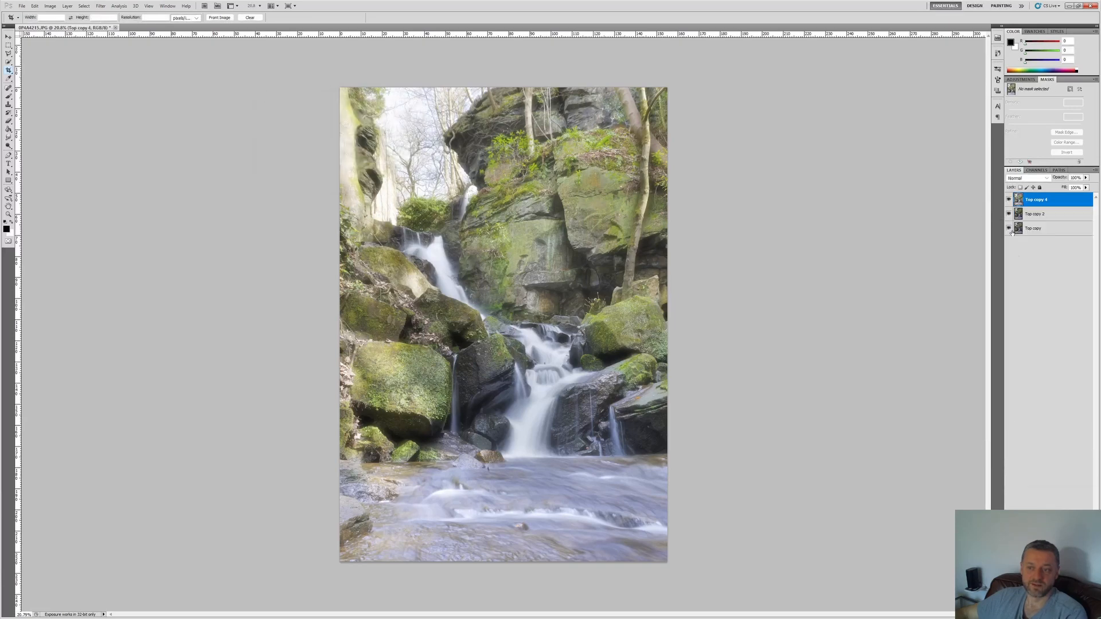
# Step: Raise the Levels shadow input slightly on the merged glow layer to restore contrast
pyautogui.hotkey('ctrl', 'l')
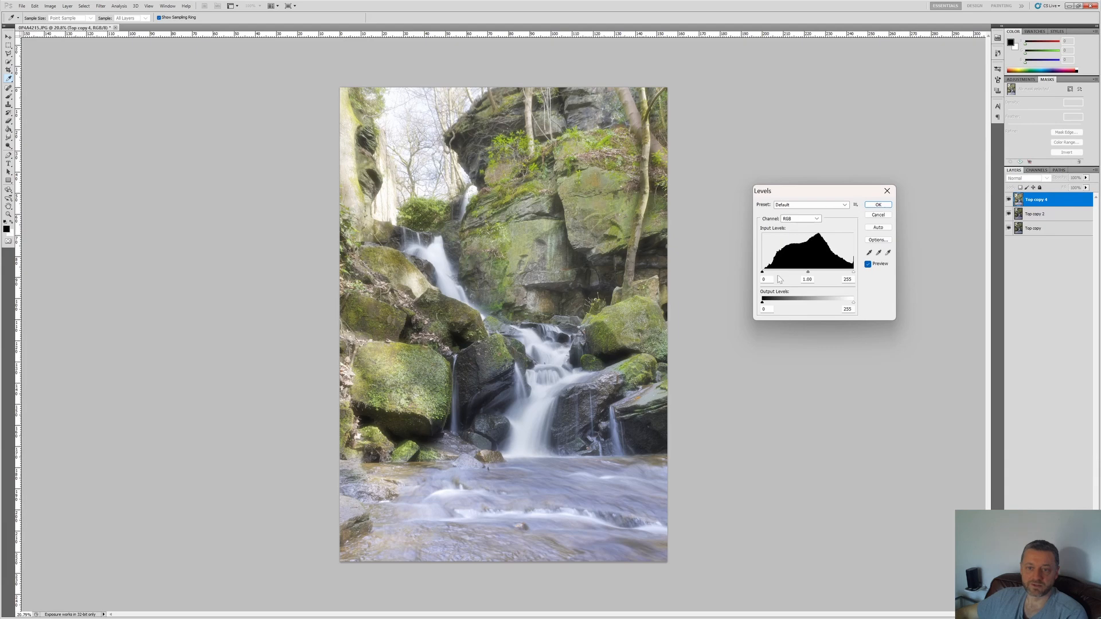
pyautogui.moveTo(762, 273); pyautogui.dragTo(763, 273)
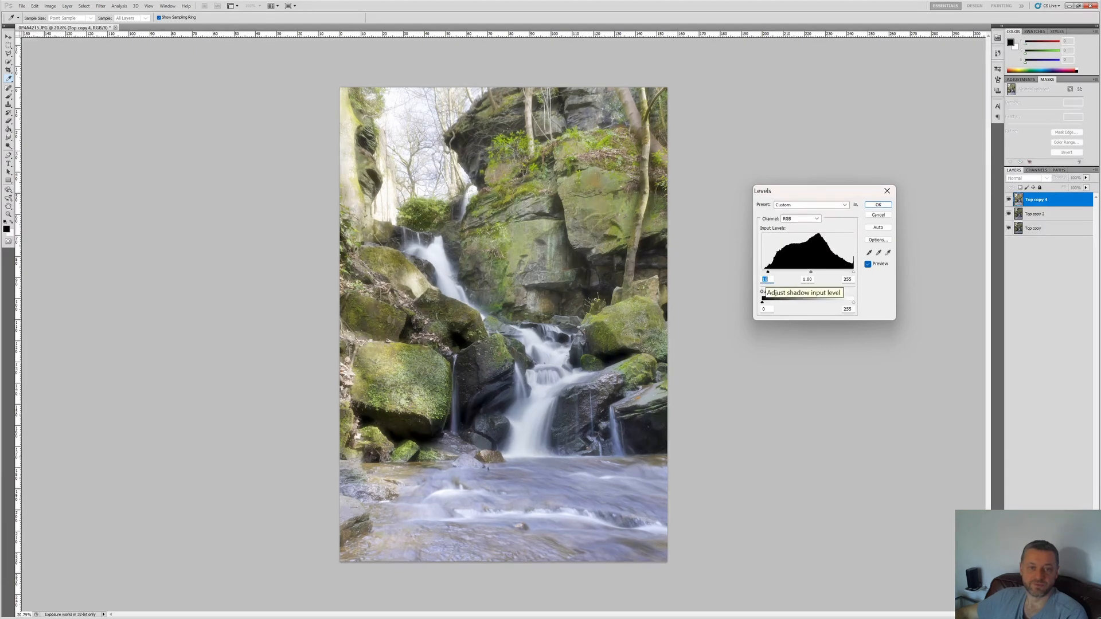
pyautogui.press('Return')
pyautogui.press('c')
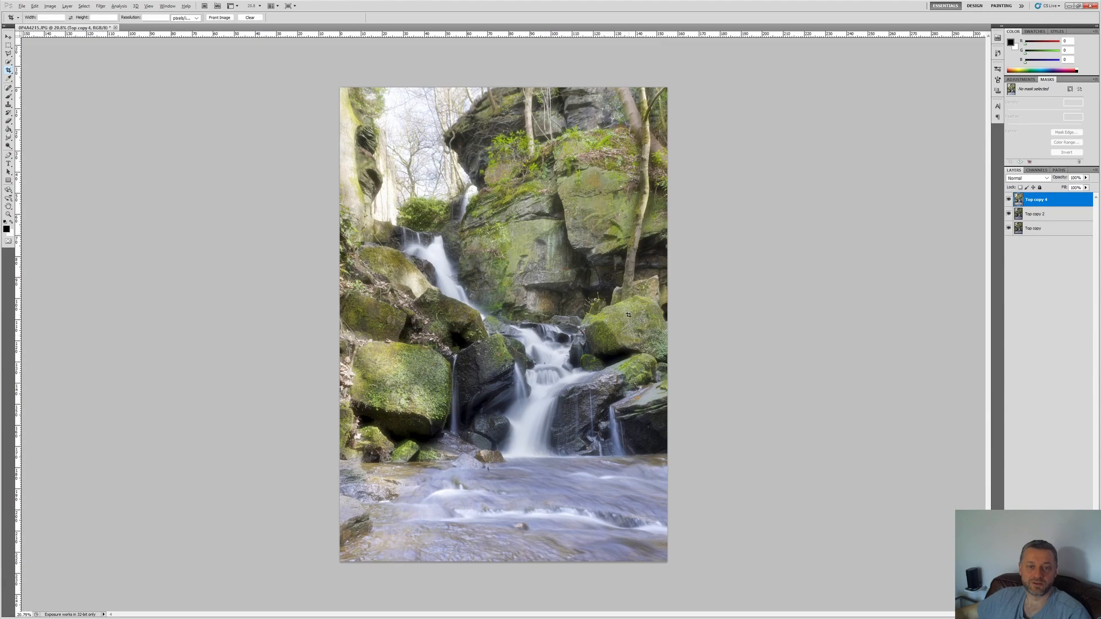
# Step: Inspect the rocks and waterfall up close, and apply a second slight Levels shadow increase to the merged layer
pyautogui.scroll(10, 619, 332)
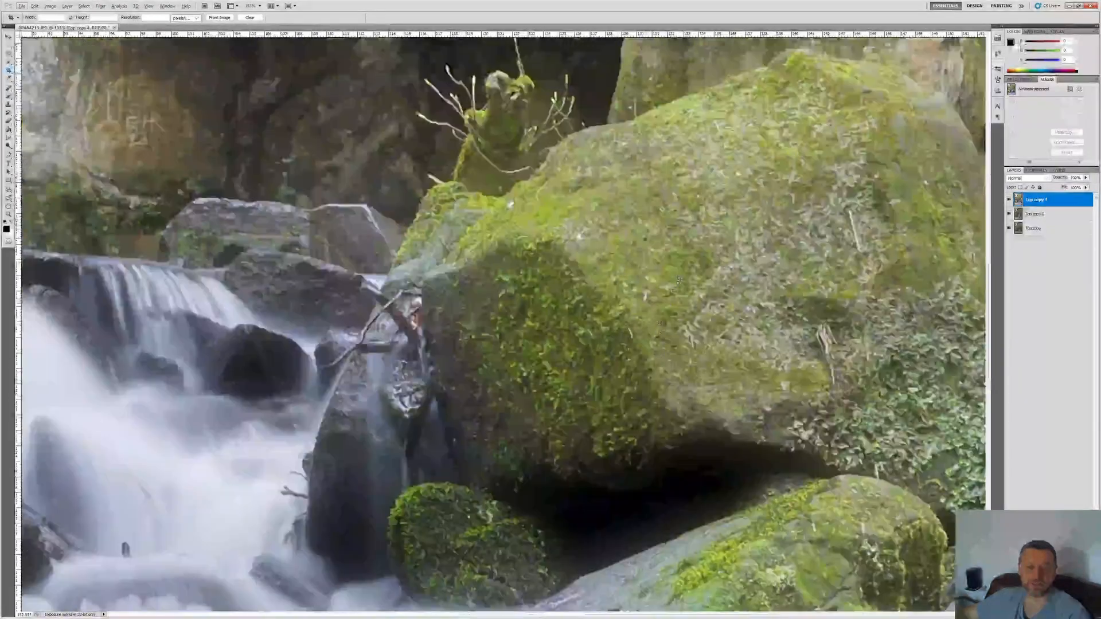
pyautogui.scroll(-2, 519, 352)
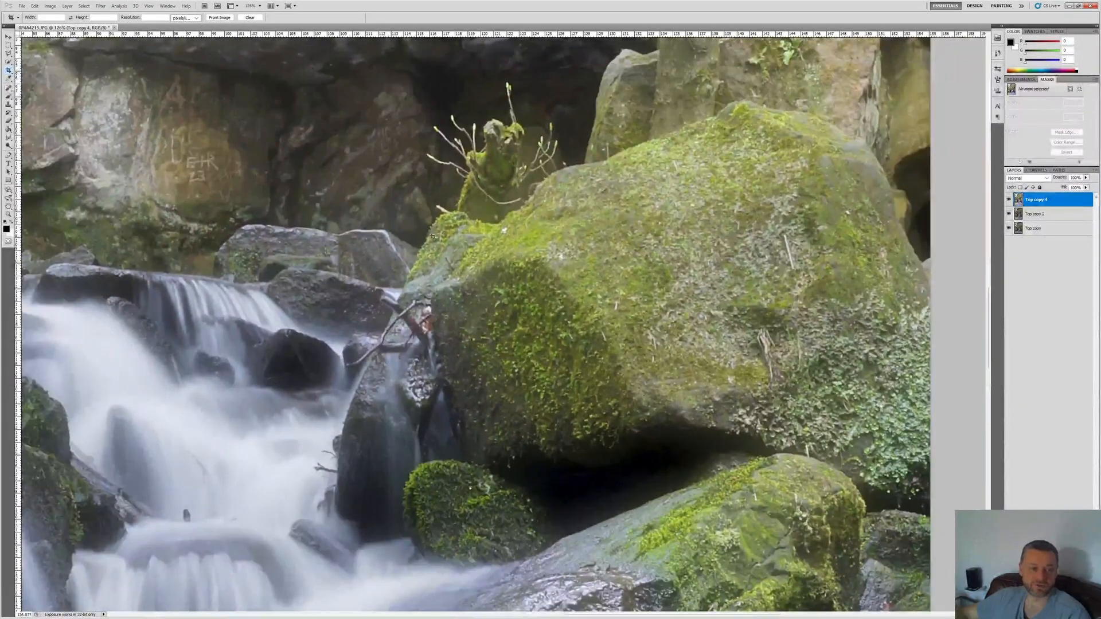
pyautogui.scroll(-5, 196, 265)
pyautogui.scroll(3, 152, 161)
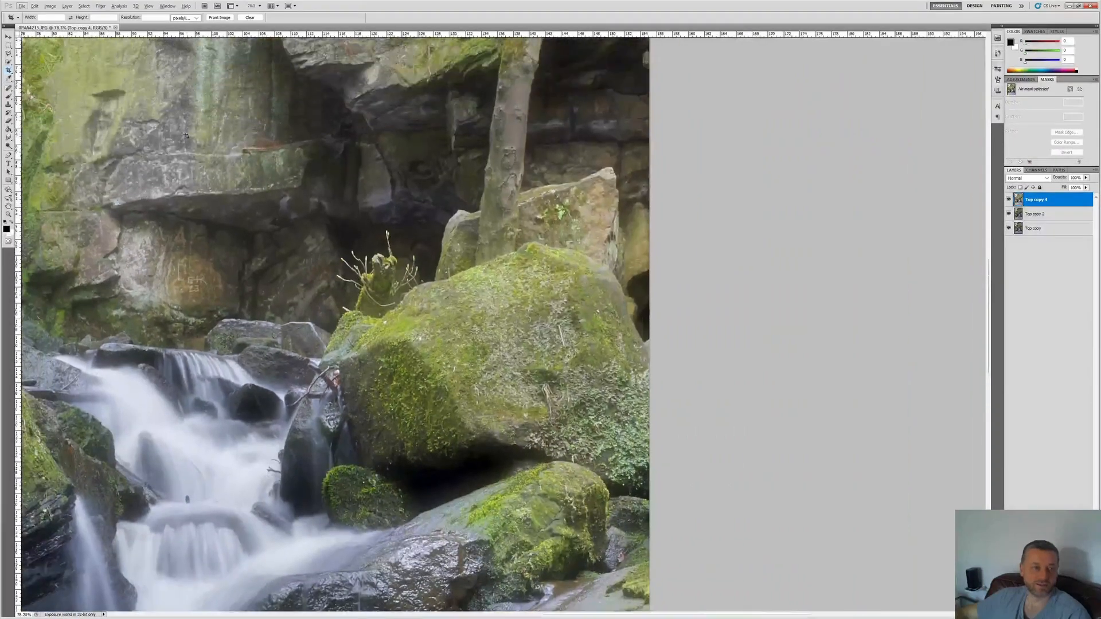
pyautogui.hscroll(-2, 188, 137)
pyautogui.scroll(-14, 187, 137)
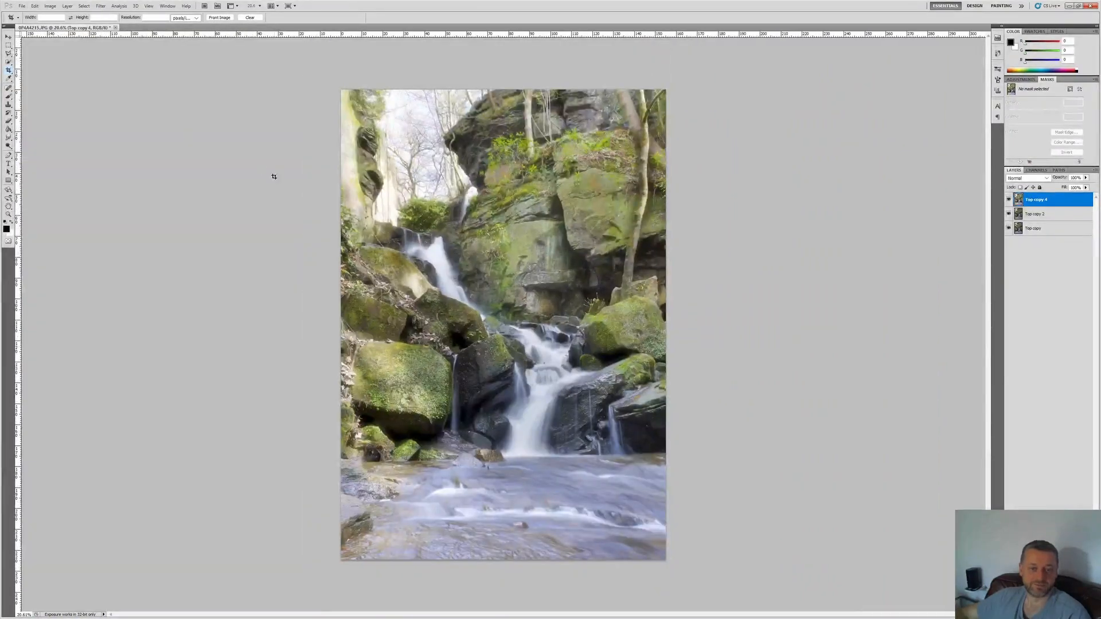
pyautogui.hotkey('ctrl', 'l')
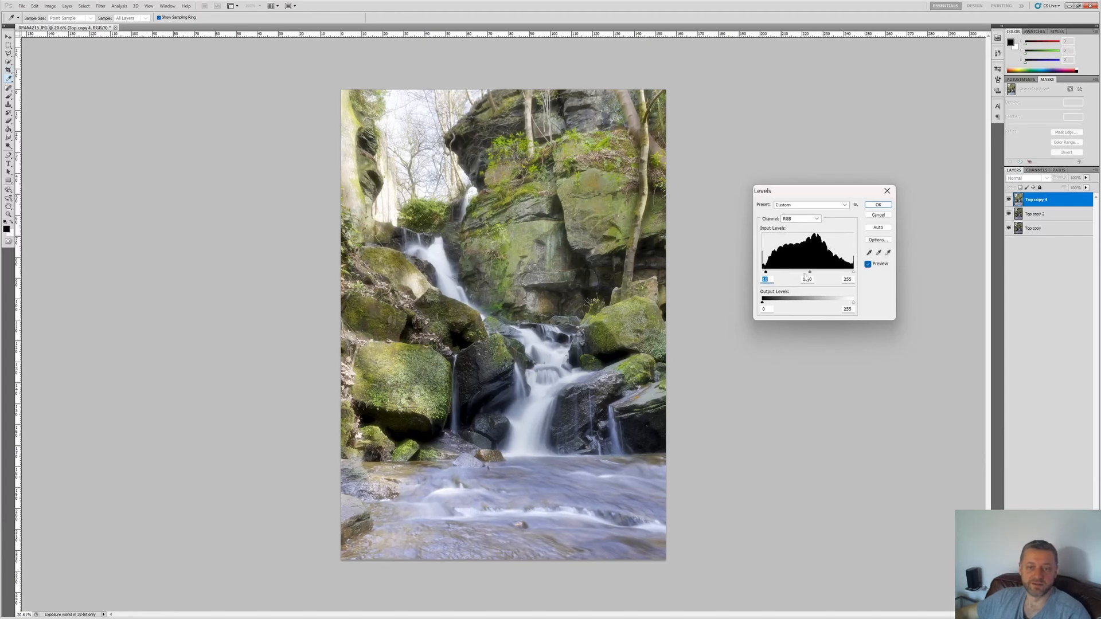
pyautogui.click(878, 205)
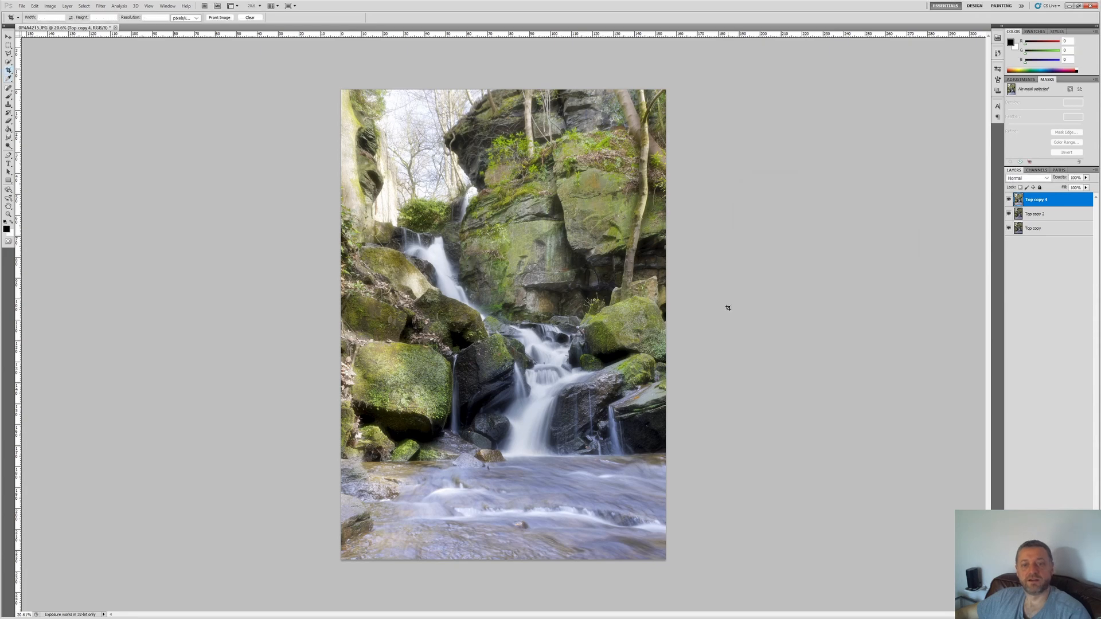
# Step: Apply a Vibrance adjustment to the merged layer with a slight saturation change and vibrance at 0
pyautogui.hotkey('alt', 'i')
pyautogui.press('j')
pyautogui.press('v')
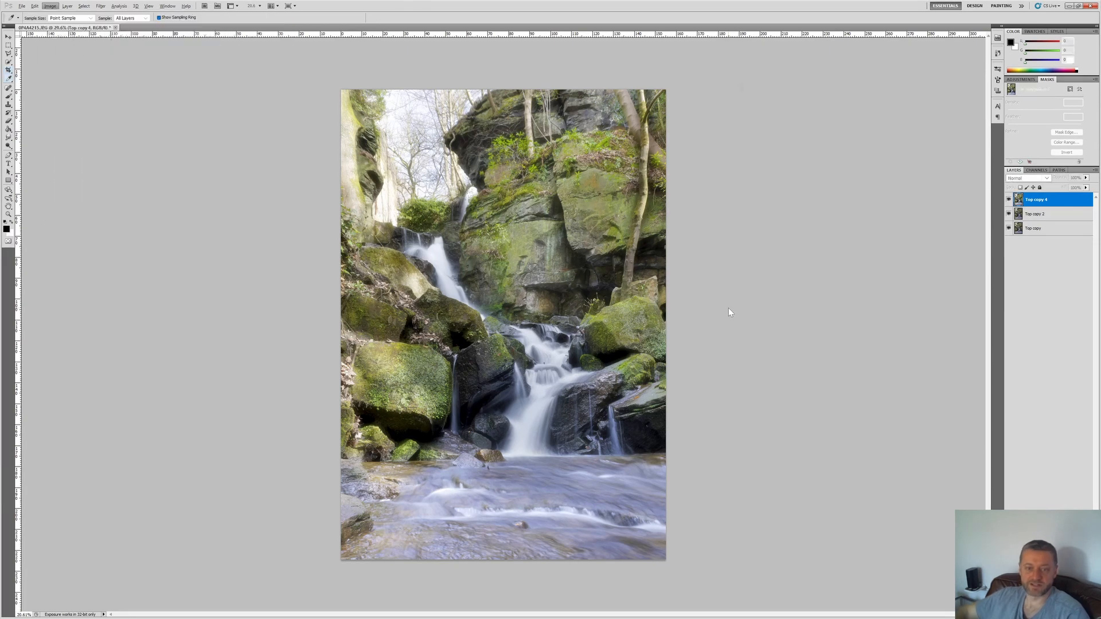
pyautogui.click(813, 123)
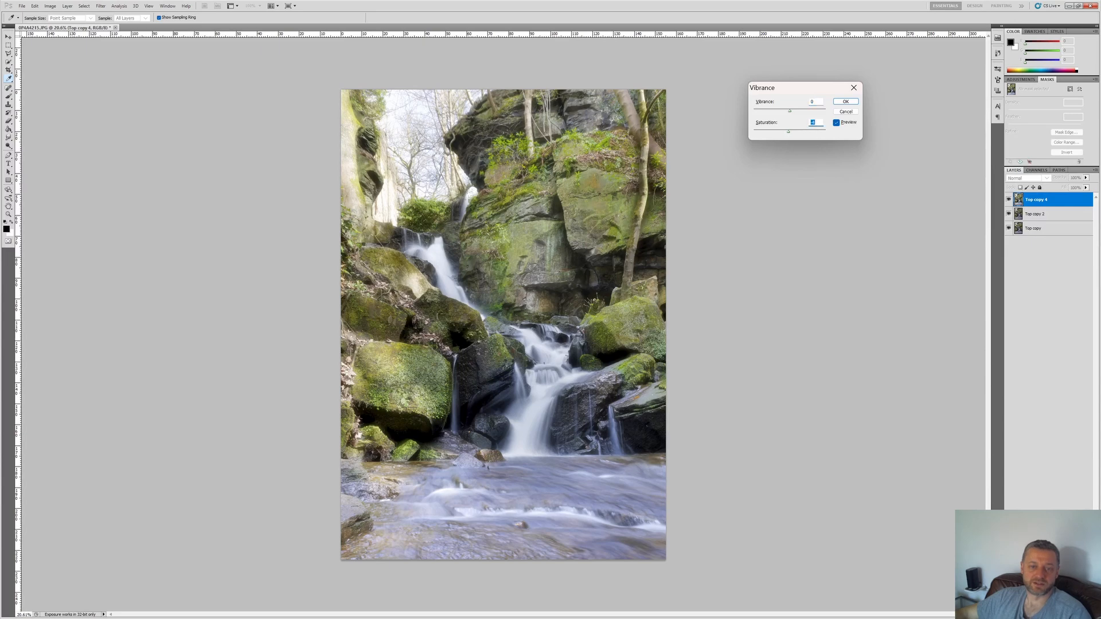
pyautogui.click(846, 101)
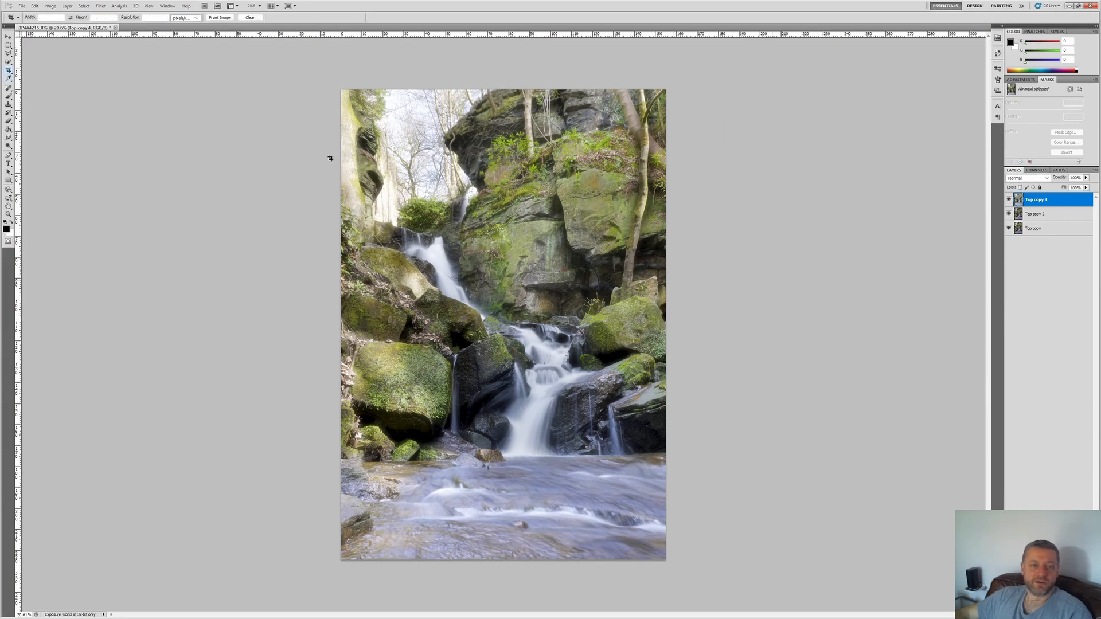
# Step: Crop a narrow strip off the image's upper edge, keeping the full width and the stream below
pyautogui.moveTo(341, 142); pyautogui.dragTo(688, 590)
pyautogui.press('Return')
pyautogui.hotkey('ctrl', 'z')
pyautogui.hotkey('alt', 'e')
pyautogui.press('Return')
pyautogui.scroll(1, 640, 249)
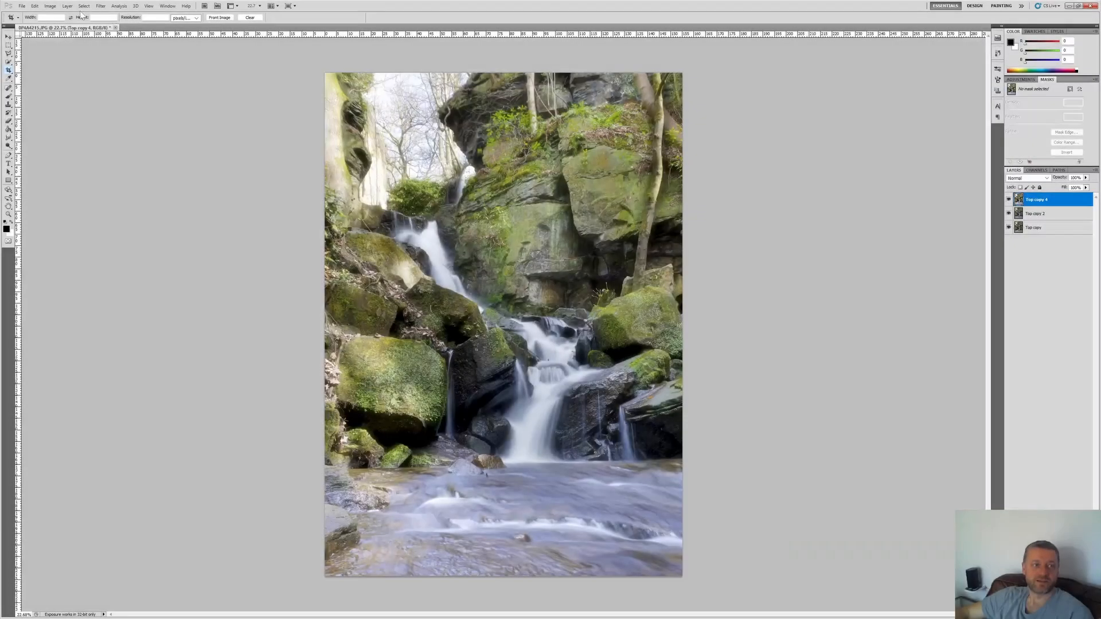
# Step: Increase the merged layer's contrast slightly with Brightness/Contrast, keeping brightness at 0
pyautogui.click(50, 6)
pyautogui.moveTo(81, 31)
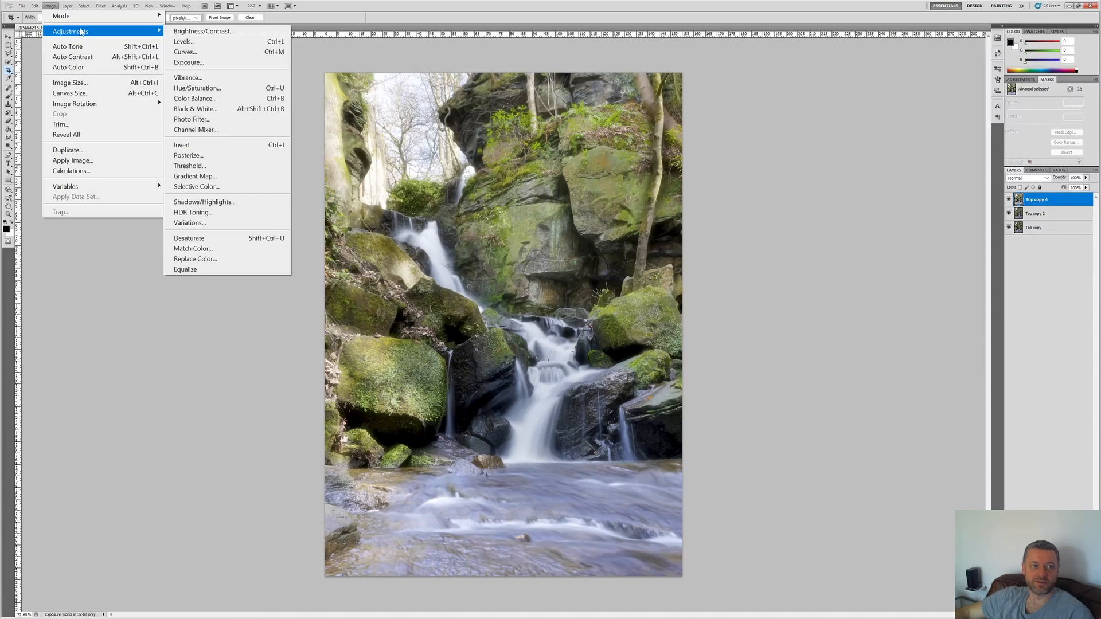
pyautogui.click(195, 31)
pyautogui.moveTo(789, 158)
pyautogui.mouseDown()
pyautogui.moveTo(805, 162)
pyautogui.moveTo(790, 161)
pyautogui.mouseUp()
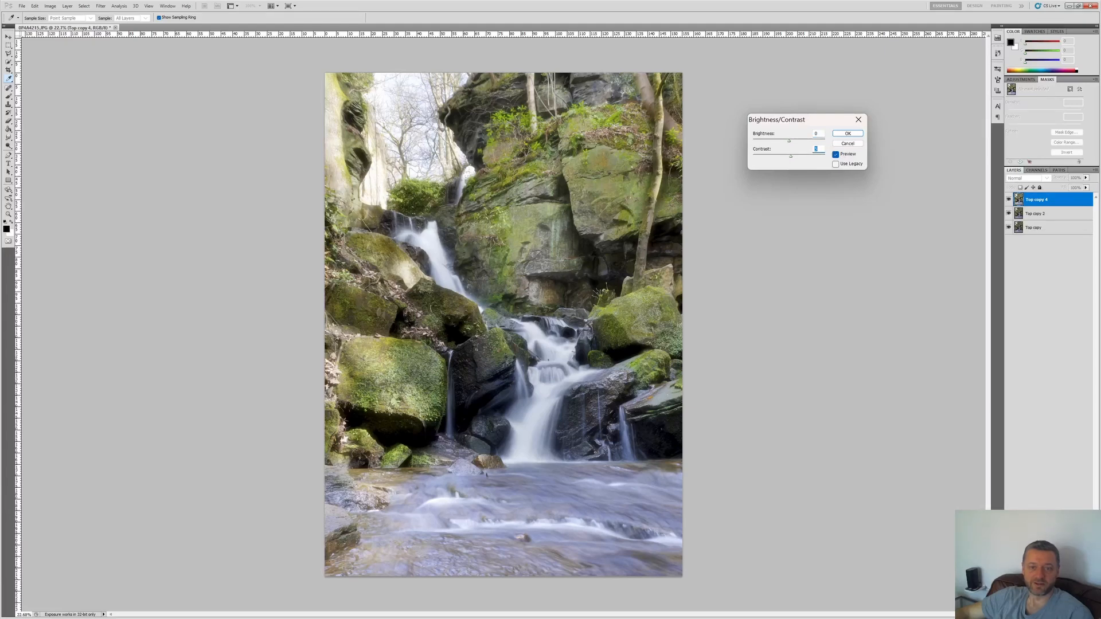
pyautogui.click(847, 134)
pyautogui.press('c')
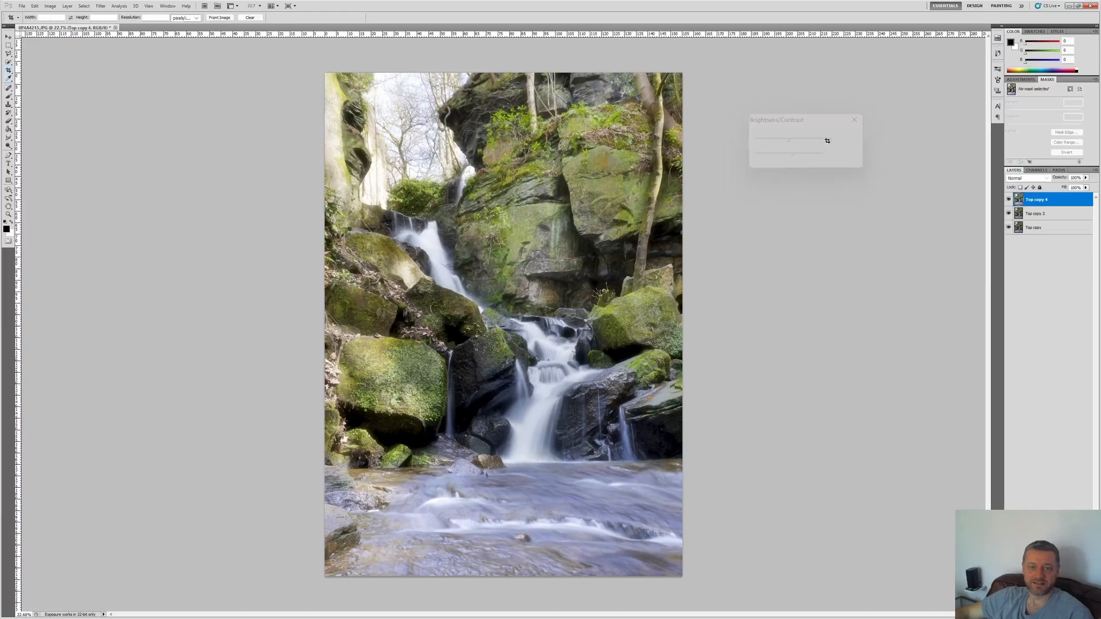